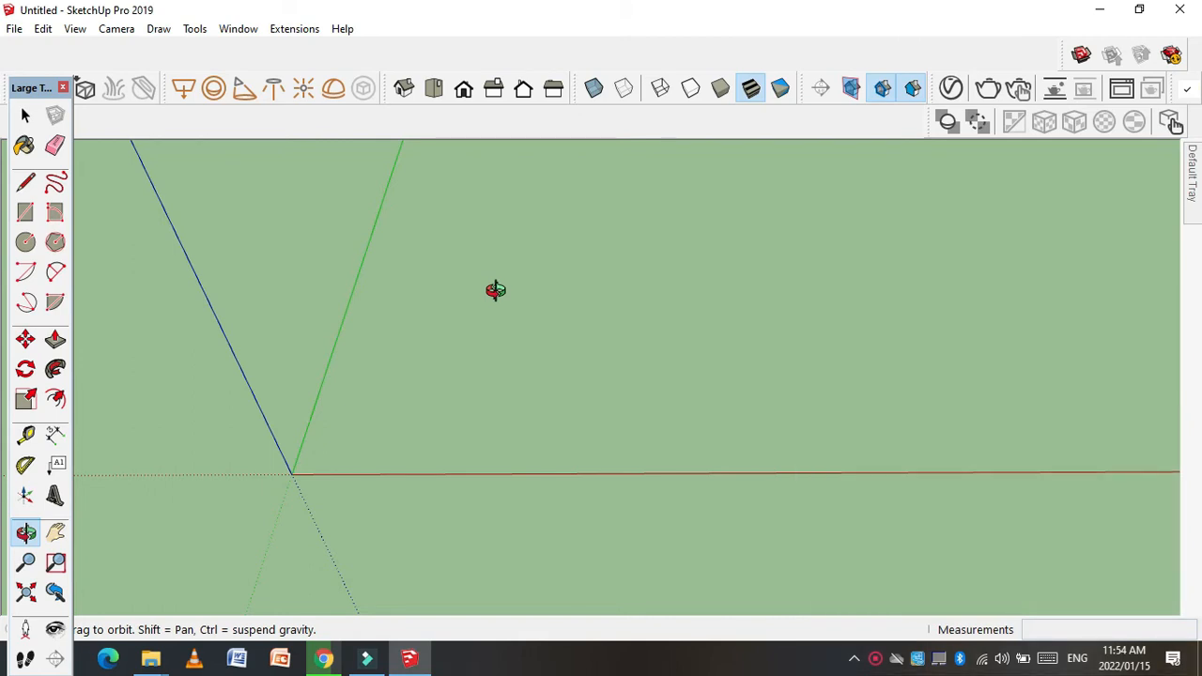
- Draw a rectangle of about 7" by 6" on the ground plane, starting on the red axis beside the origin
left_click_drag(495, 290, 340, 379)
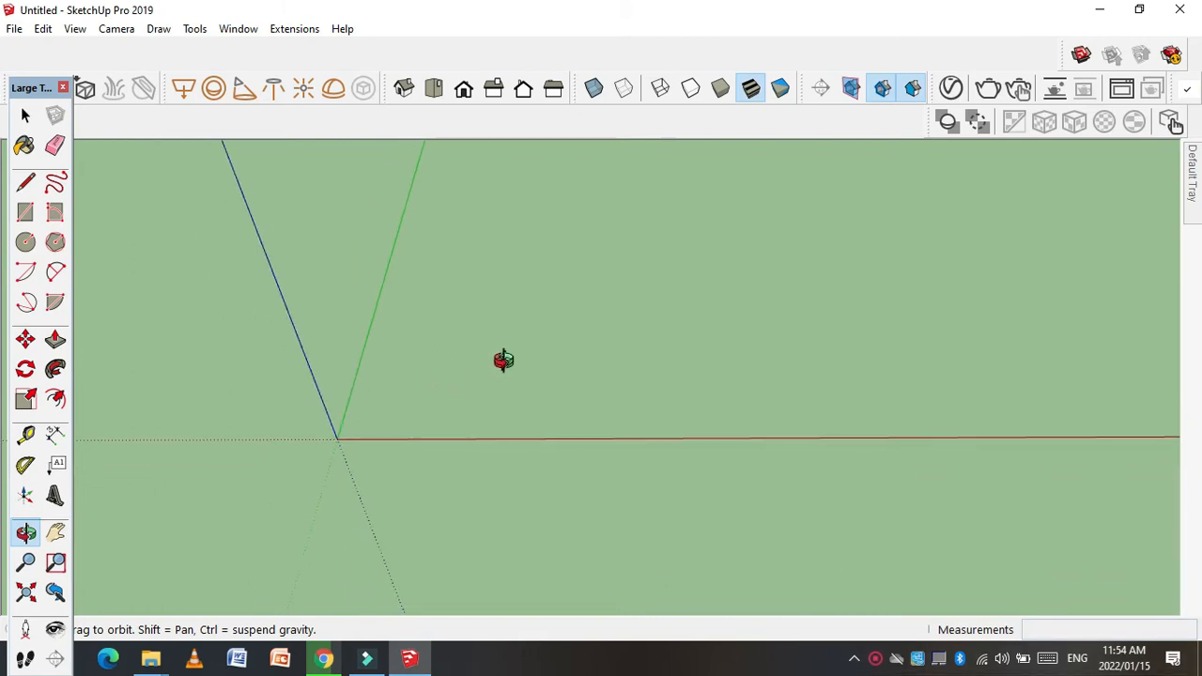
left_click_drag(505, 348, 464, 386)
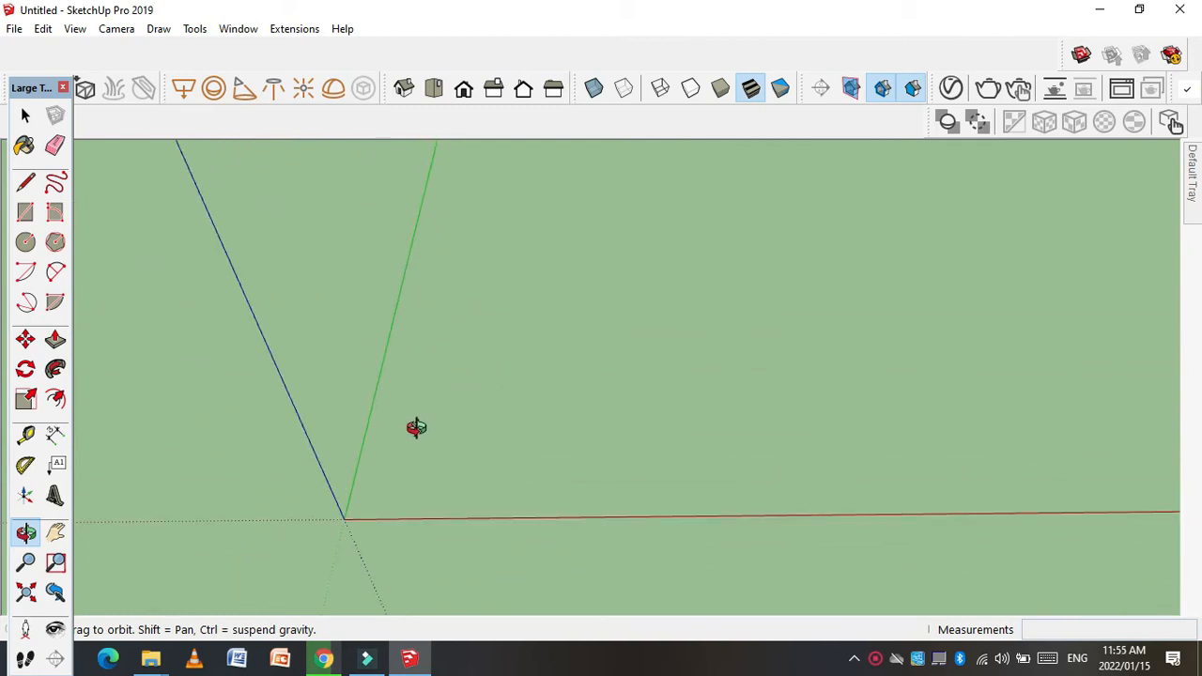
key("r")
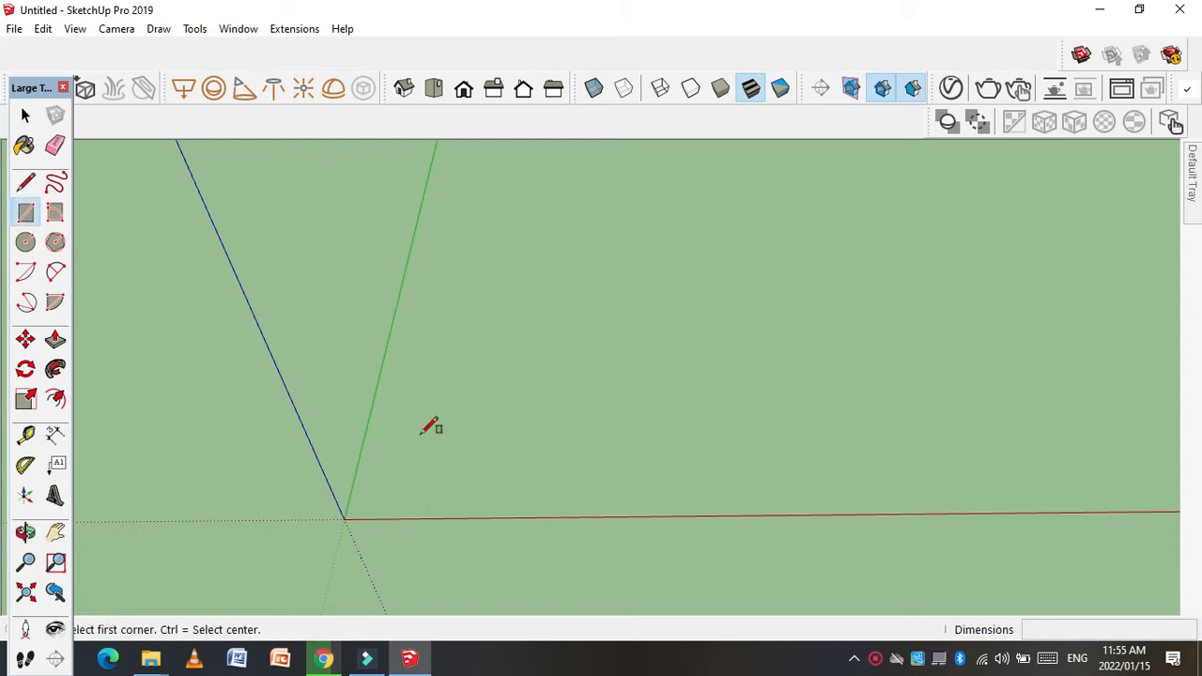
left_click(375, 518)
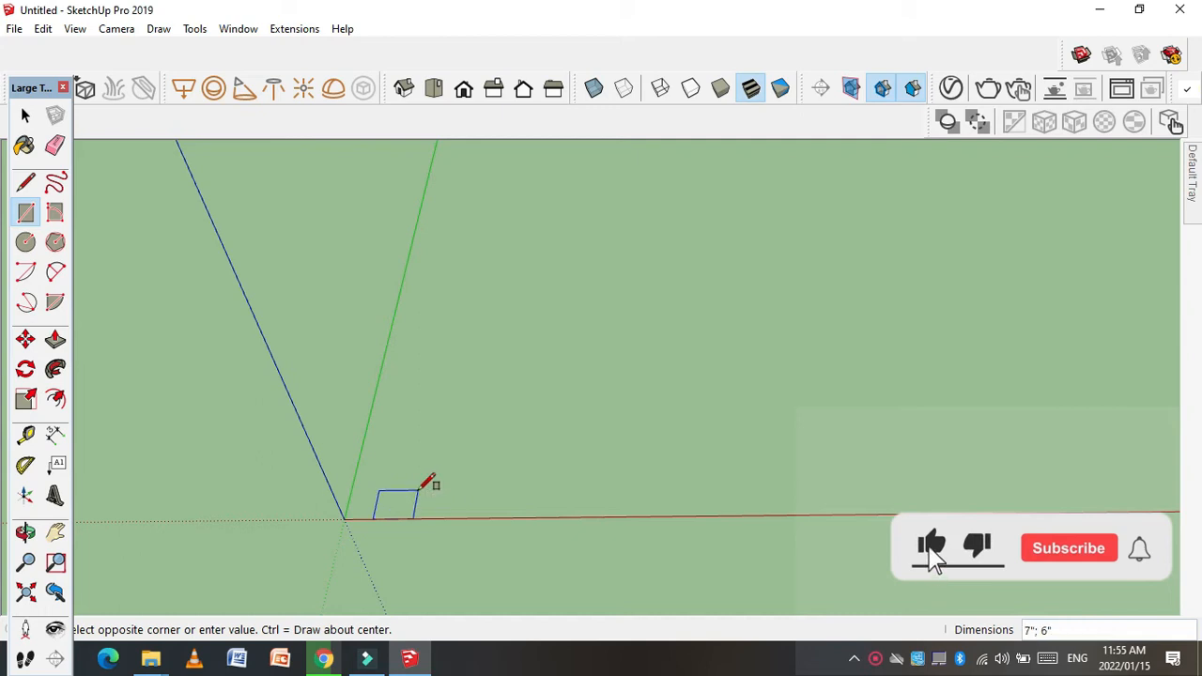
left_click(415, 488)
- Select the whole rectangle, both face and edges, and make it a group
scroll(391, 506, "up", 1)
key("p")
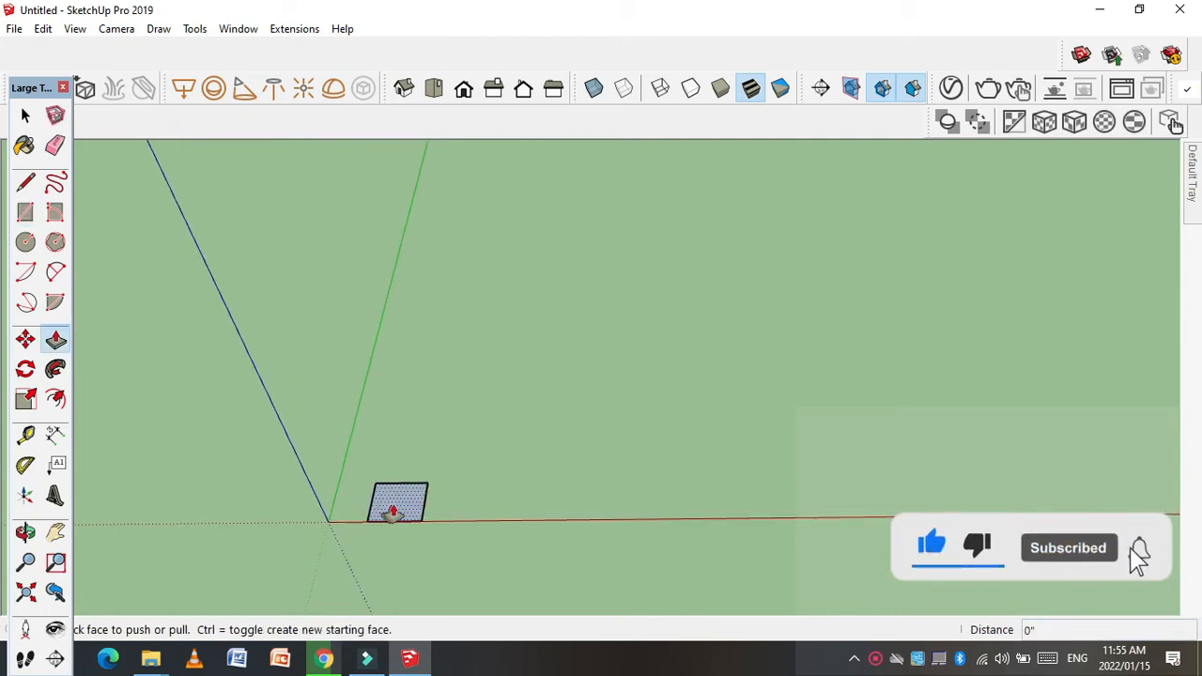
key("space")
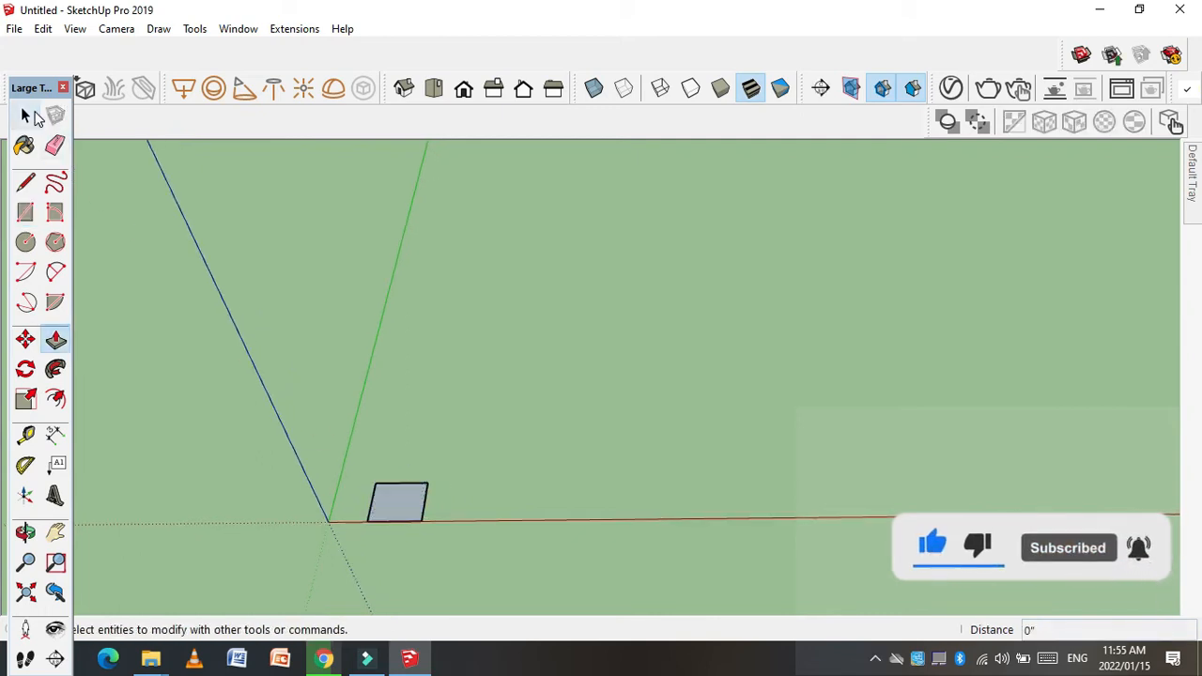
left_click(392, 508)
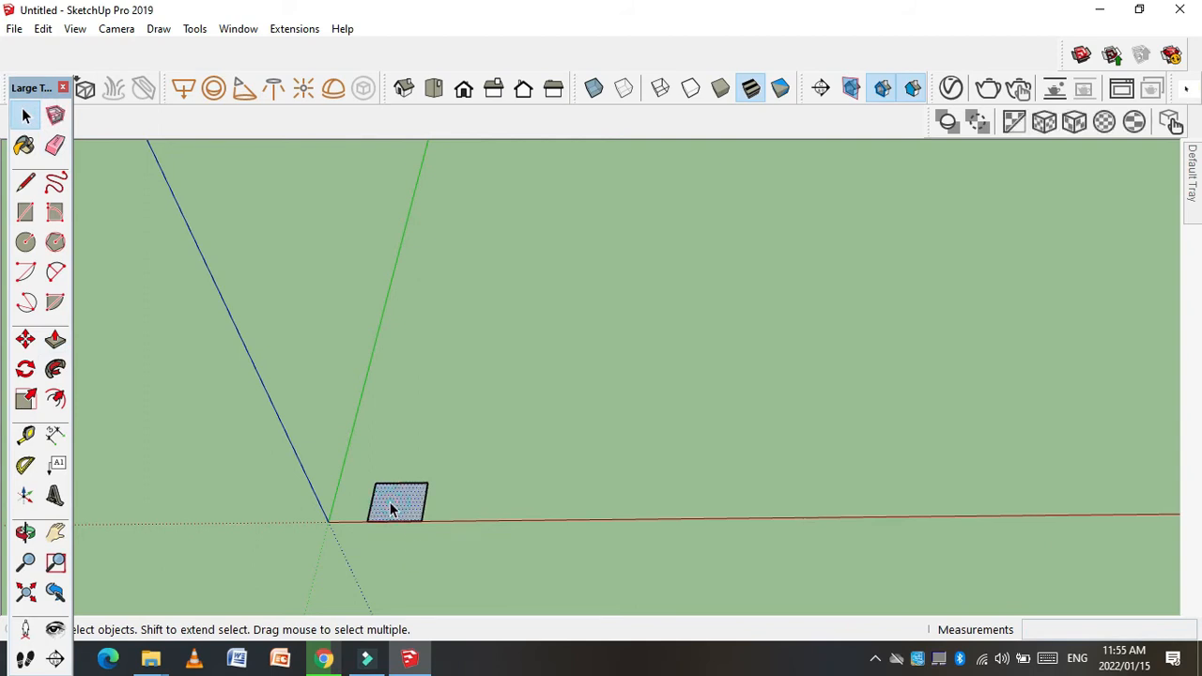
right_click(392, 504)
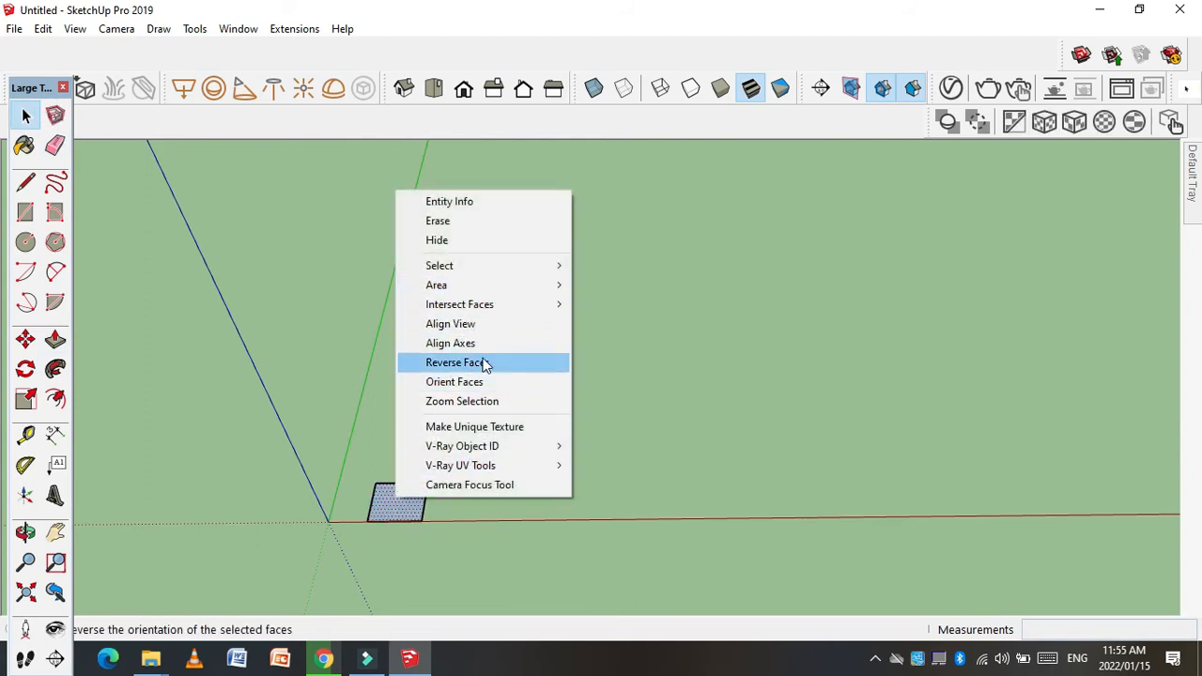
left_click_drag(336, 457, 477, 554)
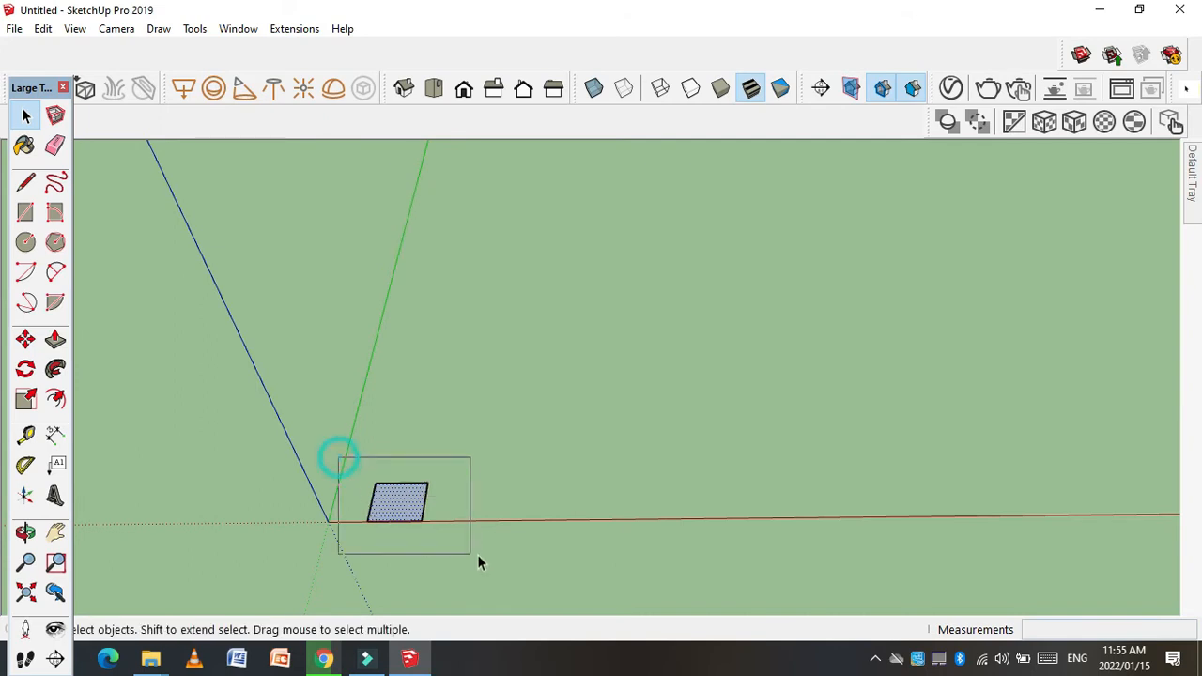
right_click(416, 507)
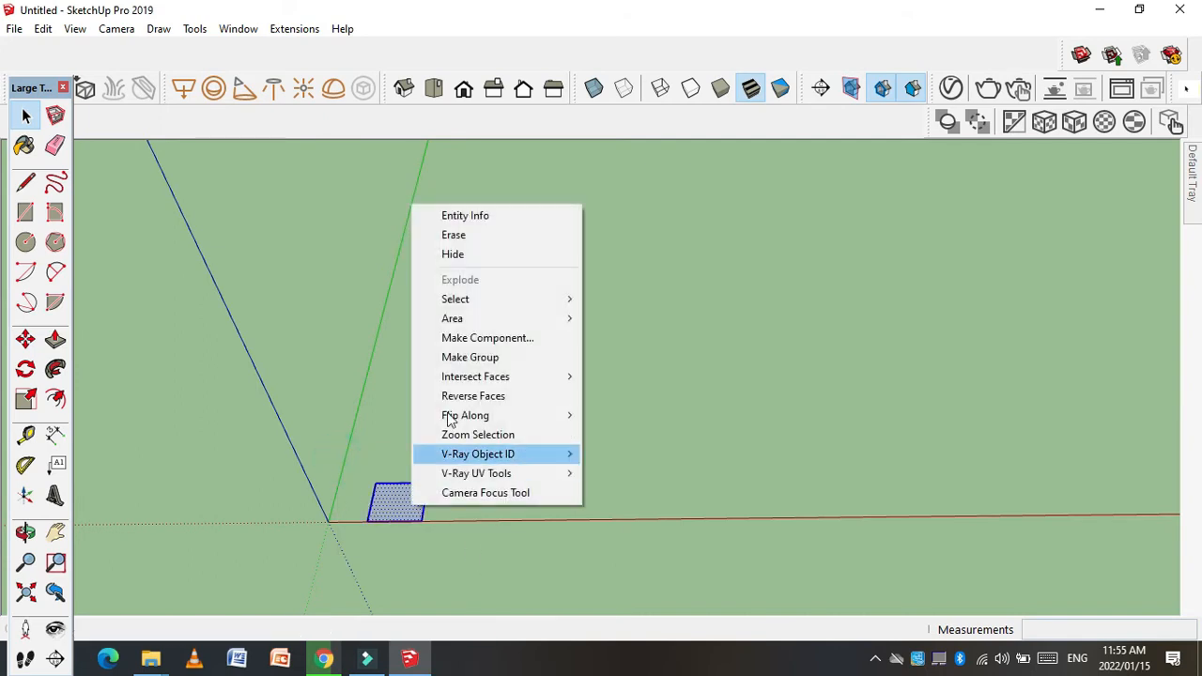
left_click(473, 358)
- Open the group for editing, pull the rectangle up into a block about 2' tall, and close the group
double_click(389, 504)
key("p")
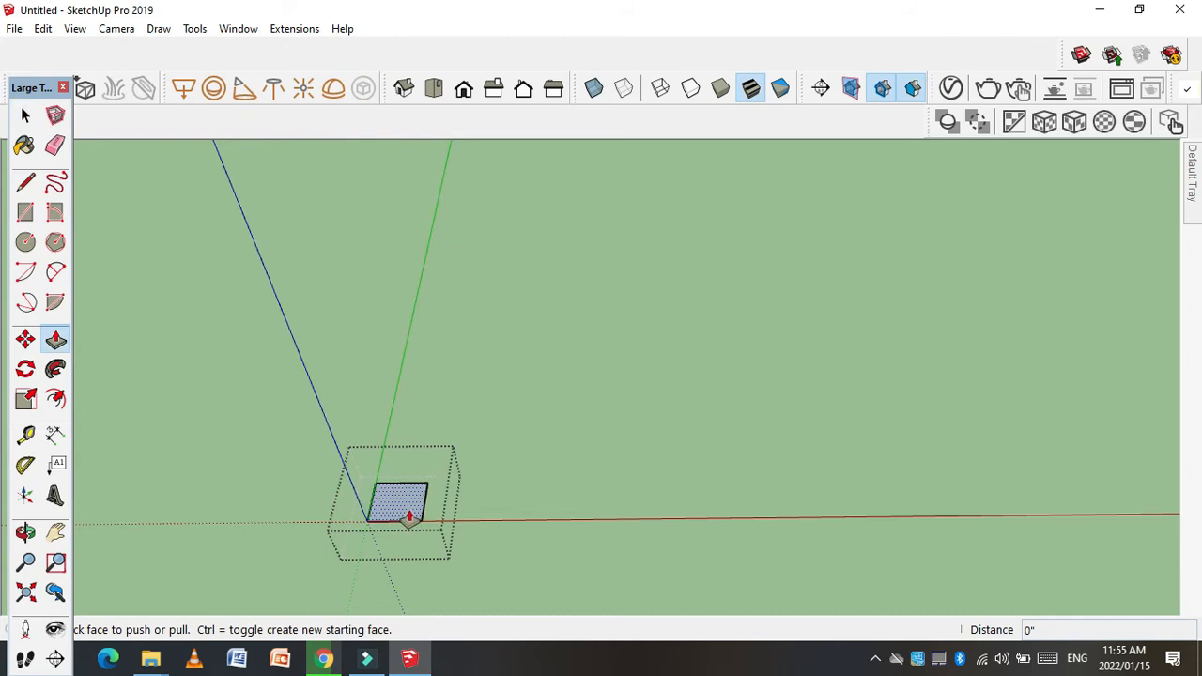
left_click(410, 517)
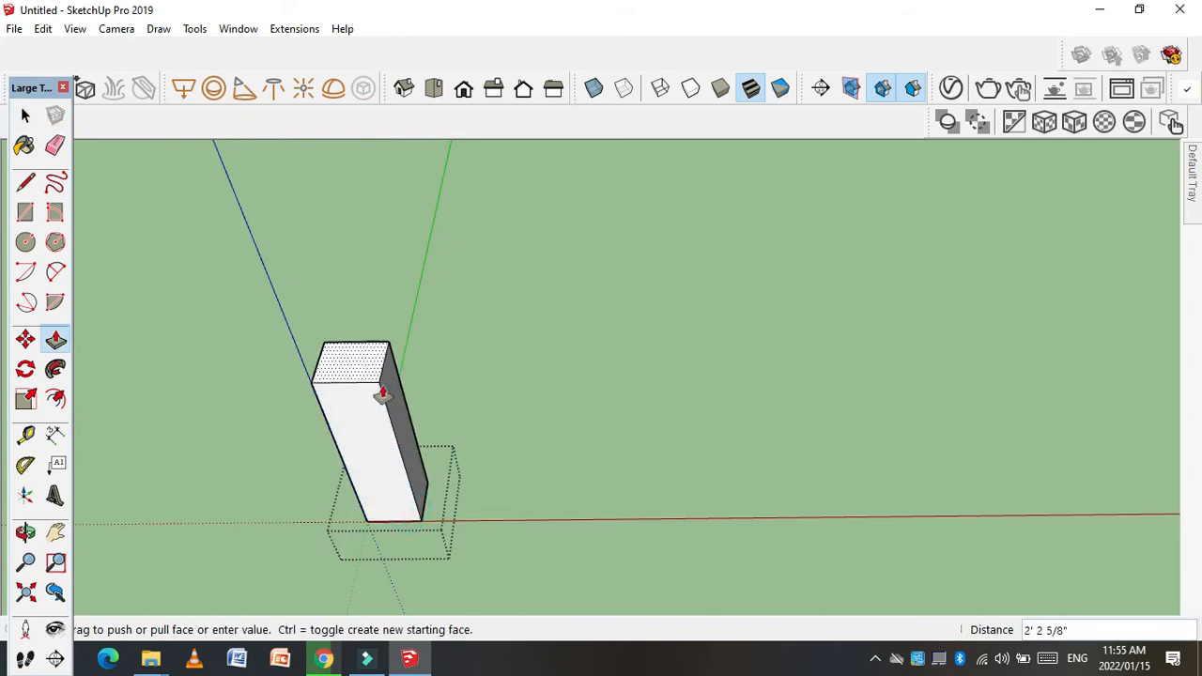
left_click(384, 412)
scroll(362, 432, "down", 2)
middle_click_drag(464, 452, 418, 334)
left_click_drag(418, 333, 461, 301)
left_click(26, 117)
left_click(285, 345)
scroll(291, 348, "down", 1)
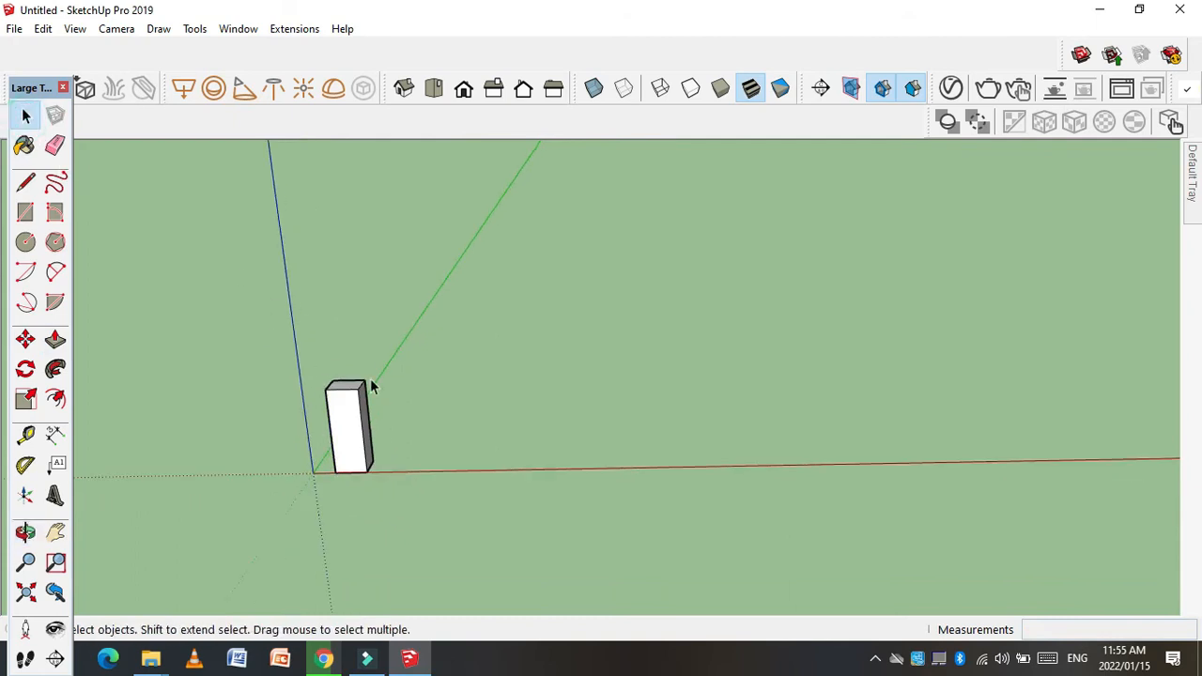
- Paint the block group with the grey concrete block texture from the Brick, Cladding and Siding materials
key("o")
left_click_drag(520, 413, 382, 408)
scroll(381, 408, "up", 2)
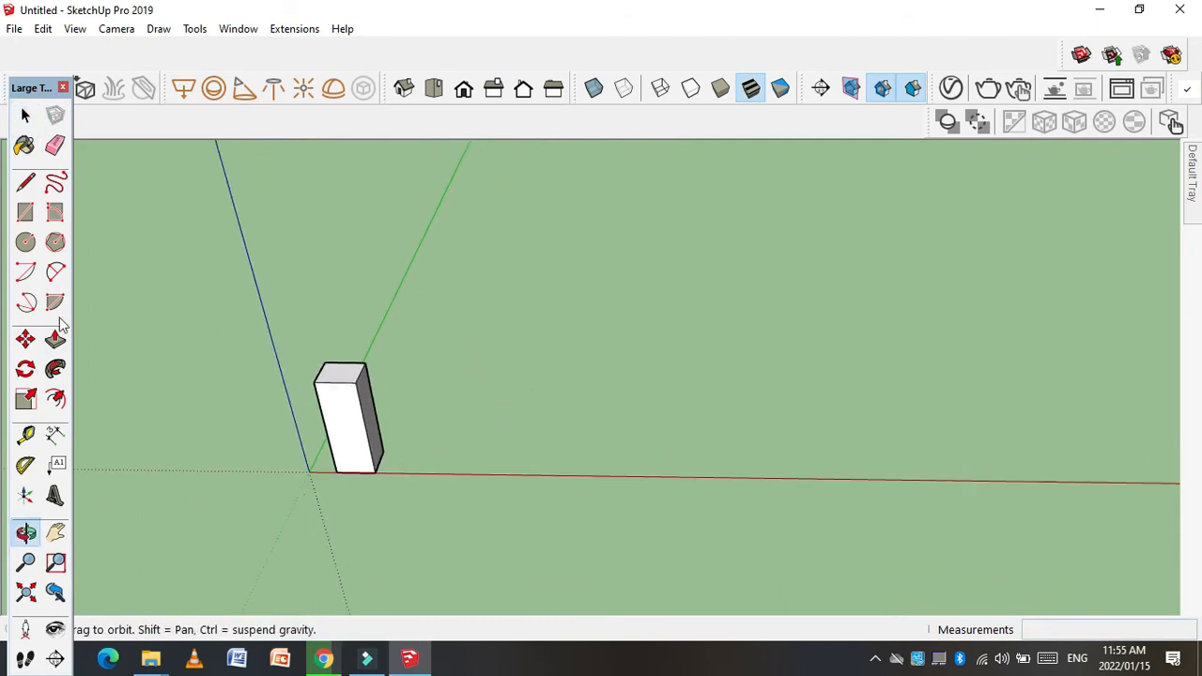
left_click(25, 146)
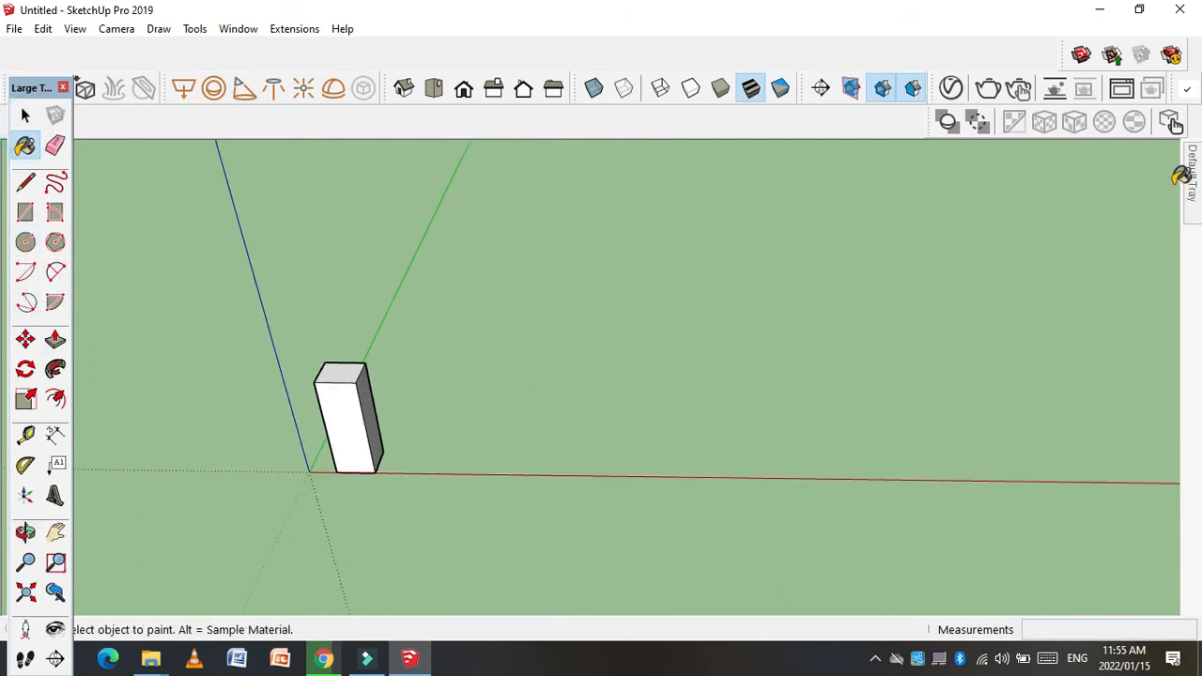
mouse_move(1191, 188)
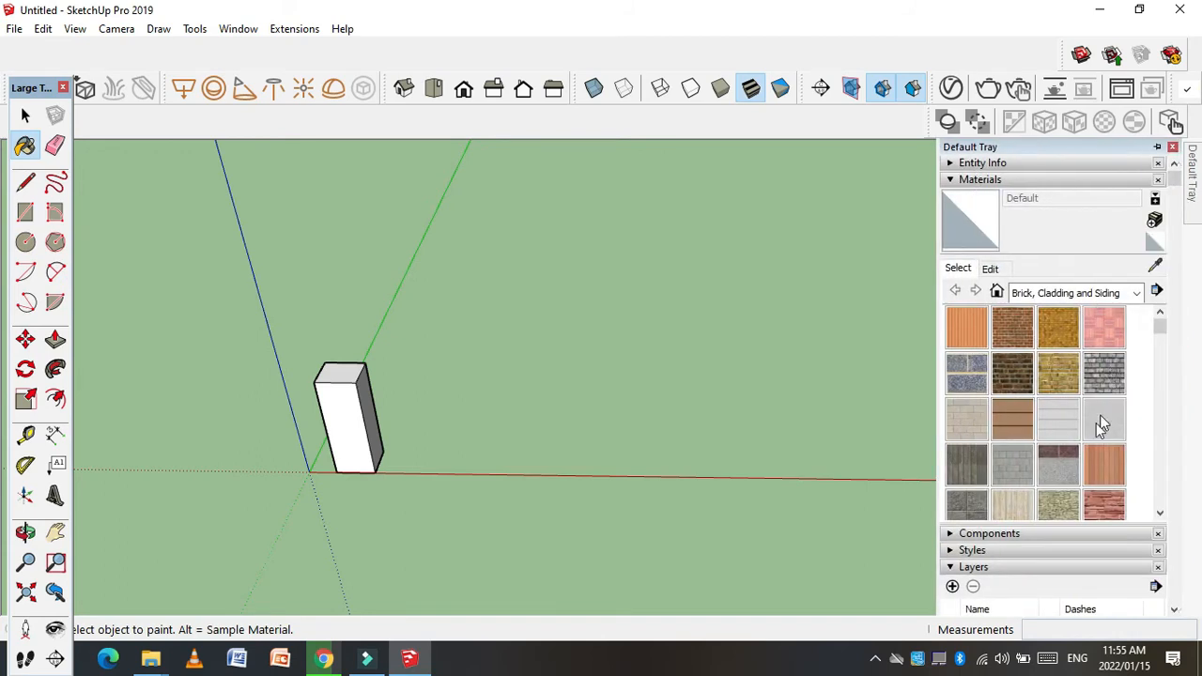
left_click(1016, 464)
left_click(343, 423)
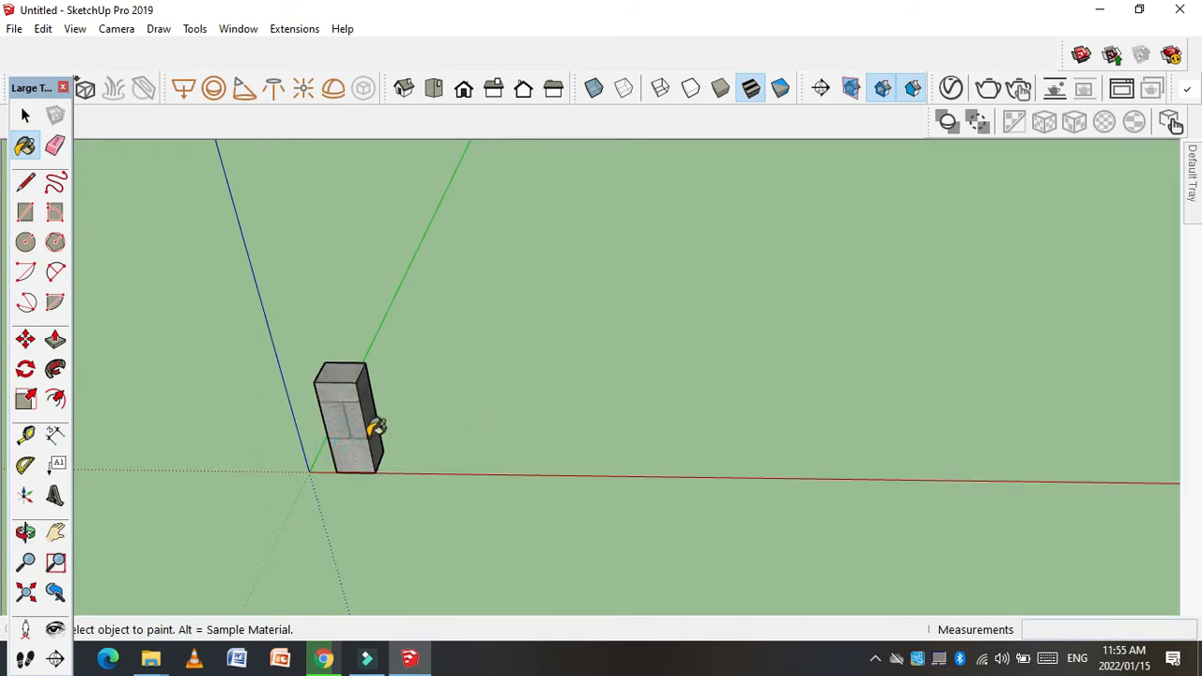
- Select the textured block and move it by its lower front corner about 2' 5" back, off the red axis
left_click(26, 115)
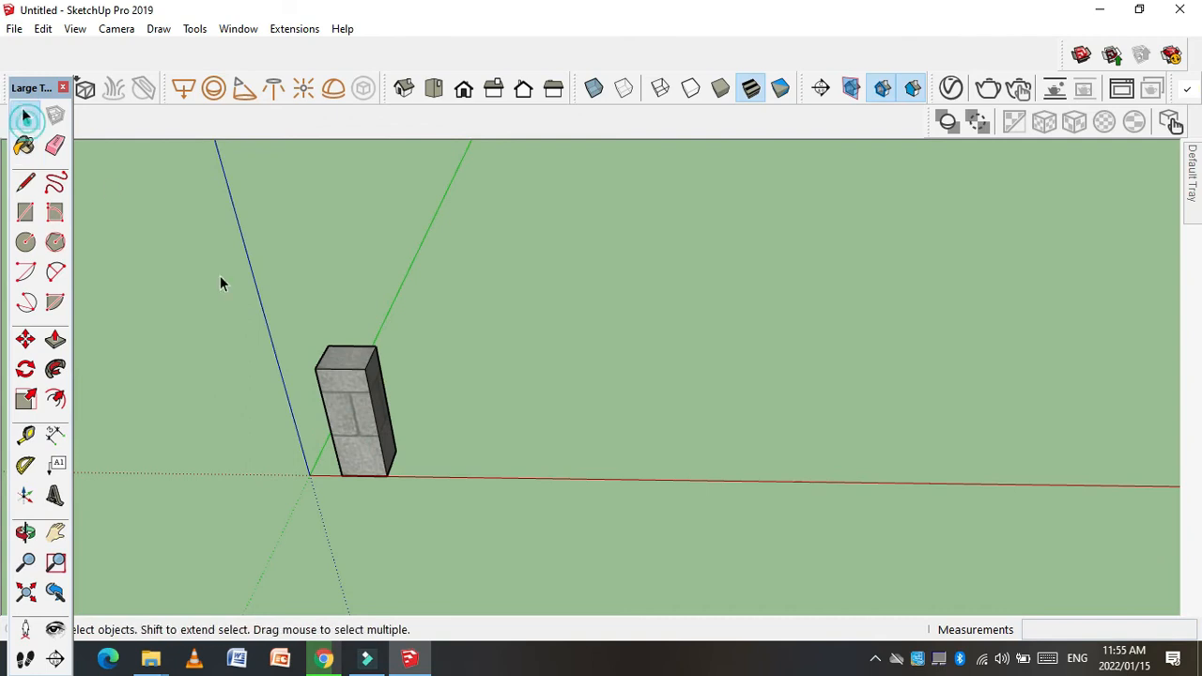
left_click(366, 463)
scroll(427, 486, "up", 1)
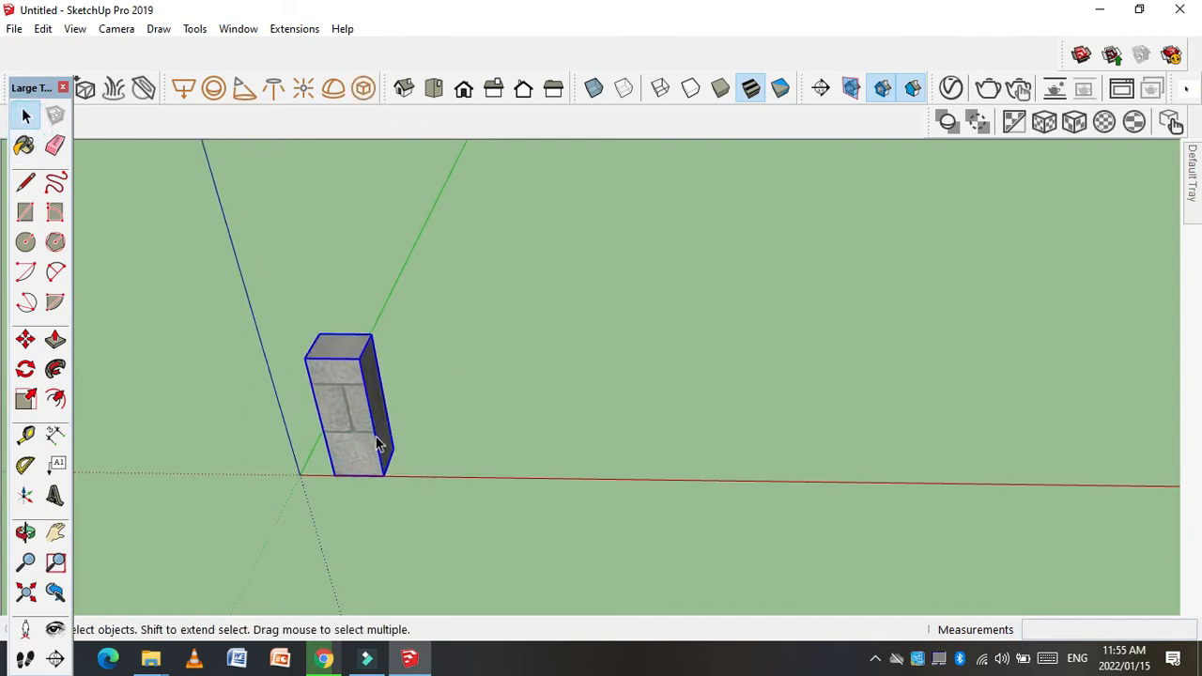
left_click(25, 341)
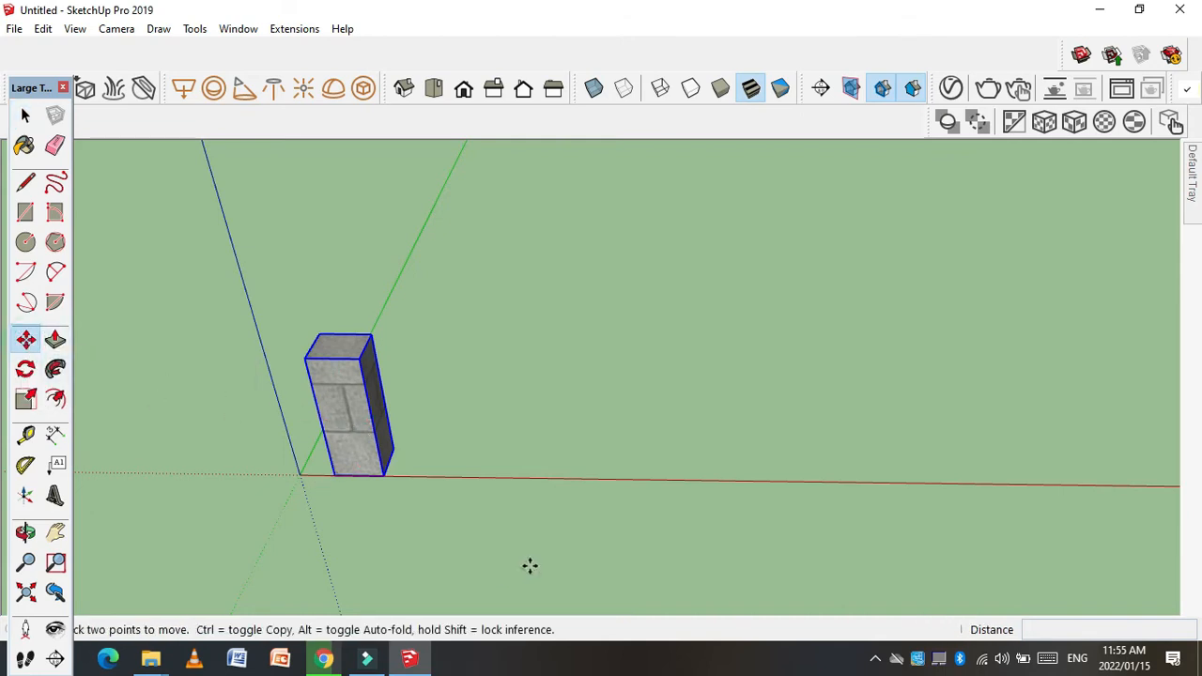
left_click(381, 477)
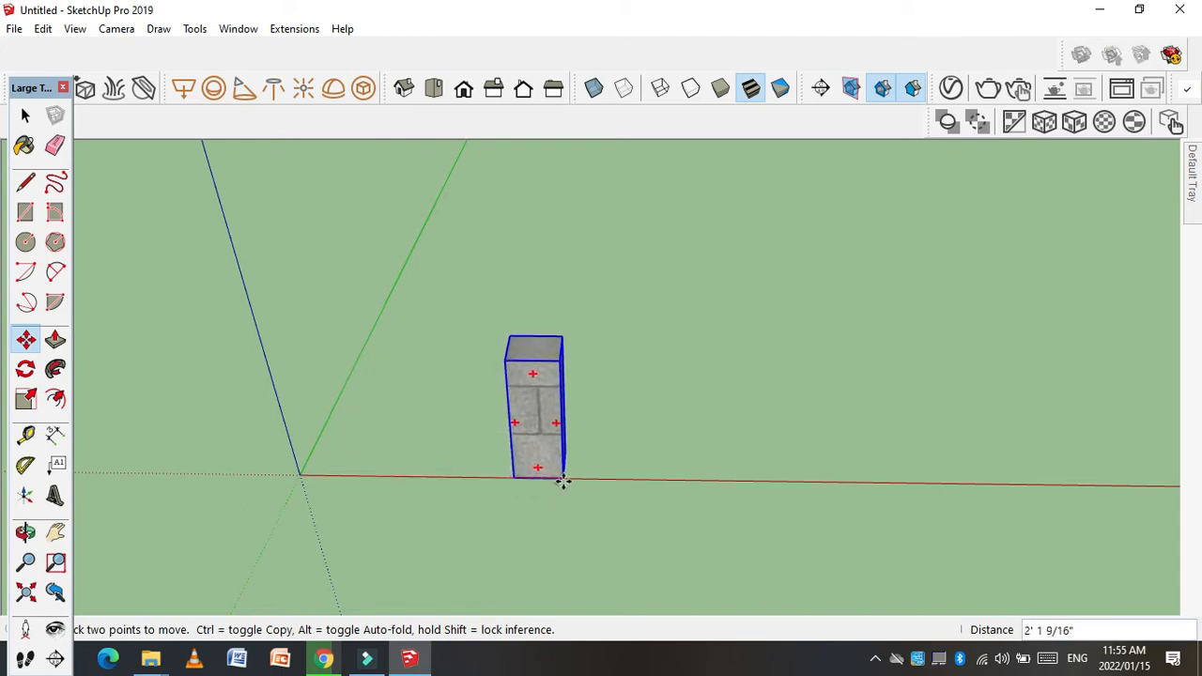
scroll(442, 463, "down", 1)
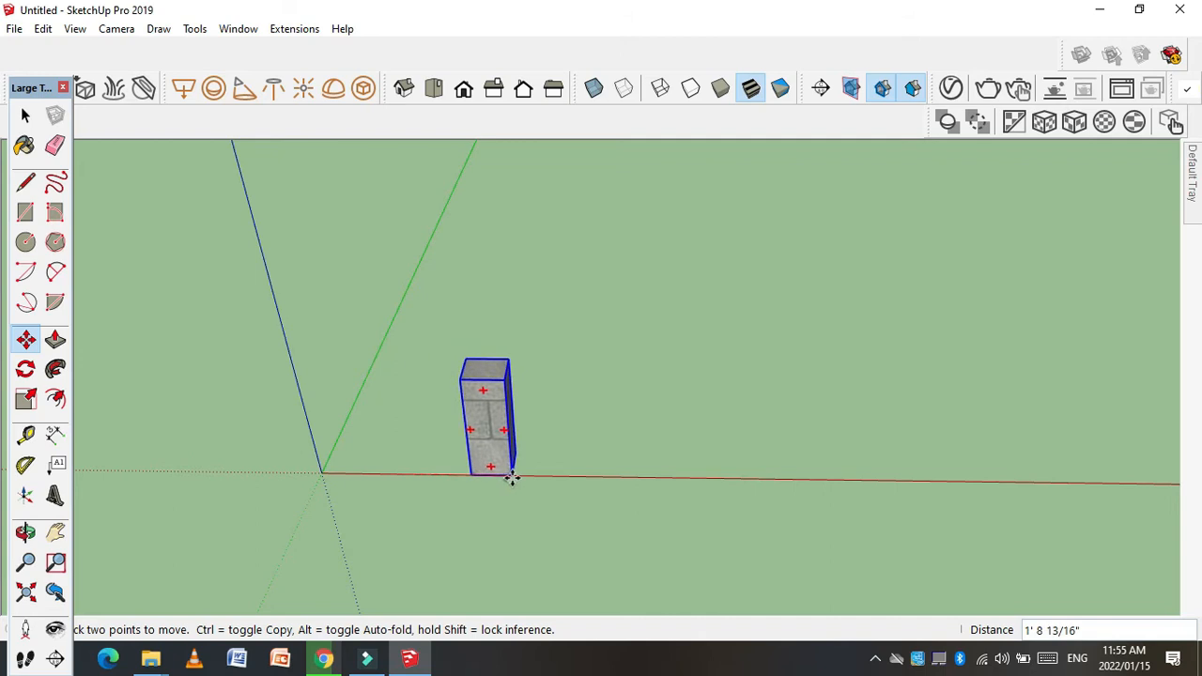
key("Escape")
scroll(395, 465, "up", 1)
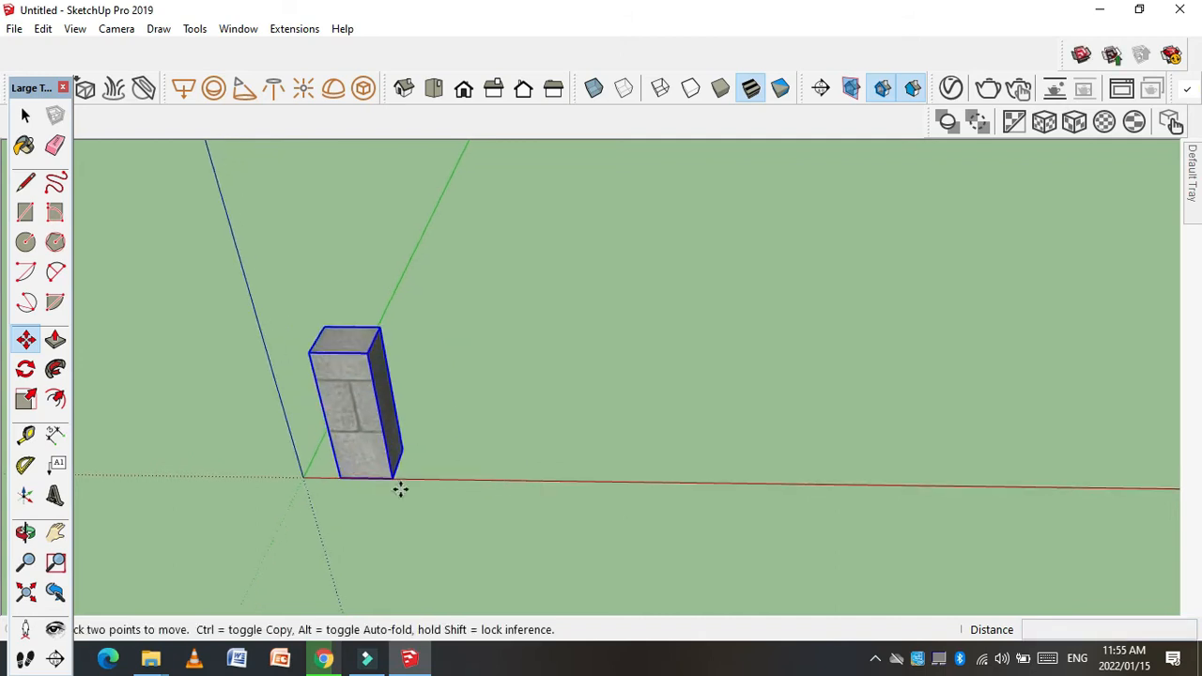
scroll(392, 478, "up", 1)
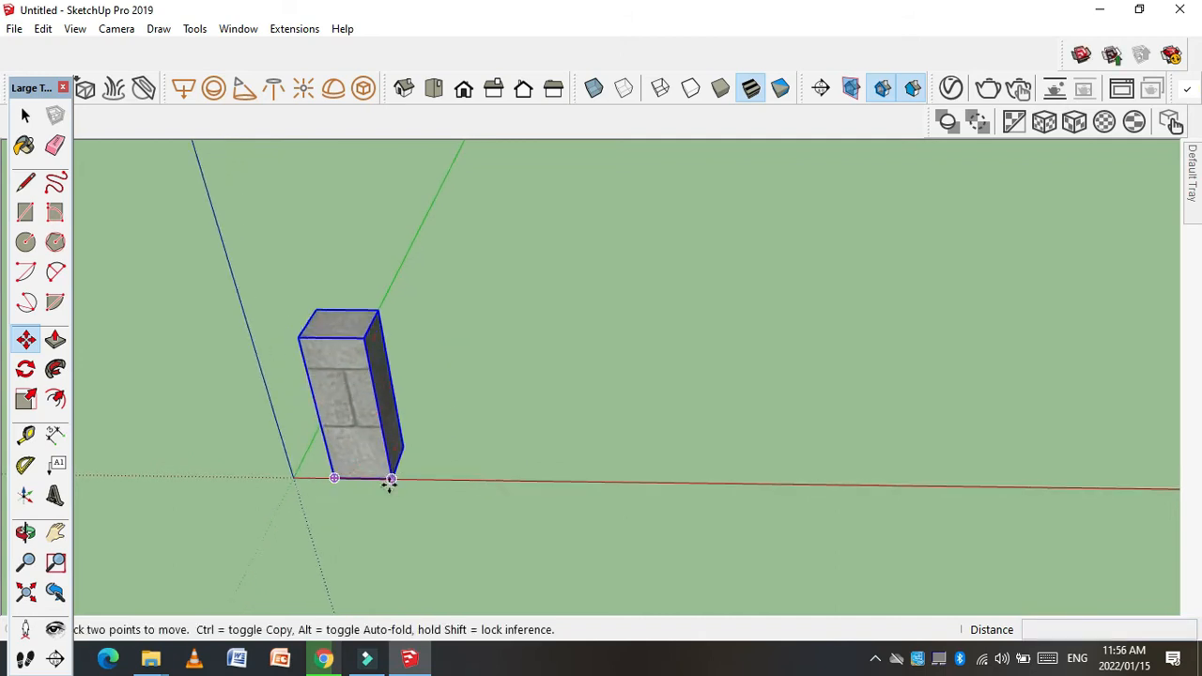
left_click(391, 479)
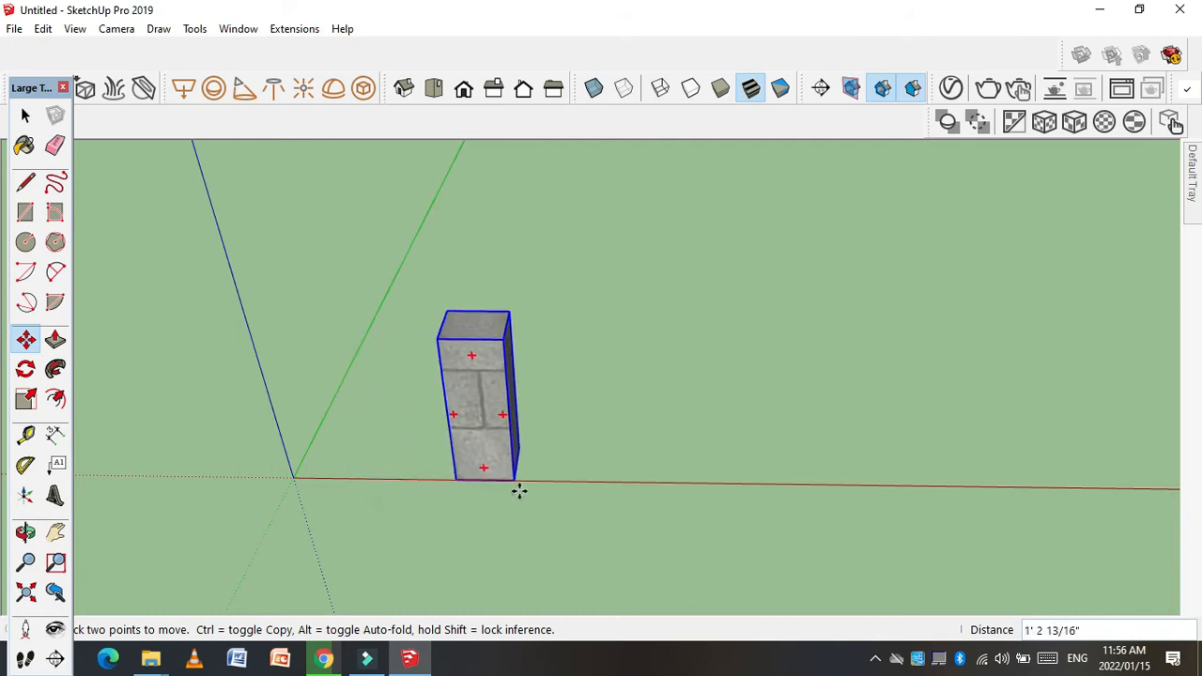
left_click(499, 355)
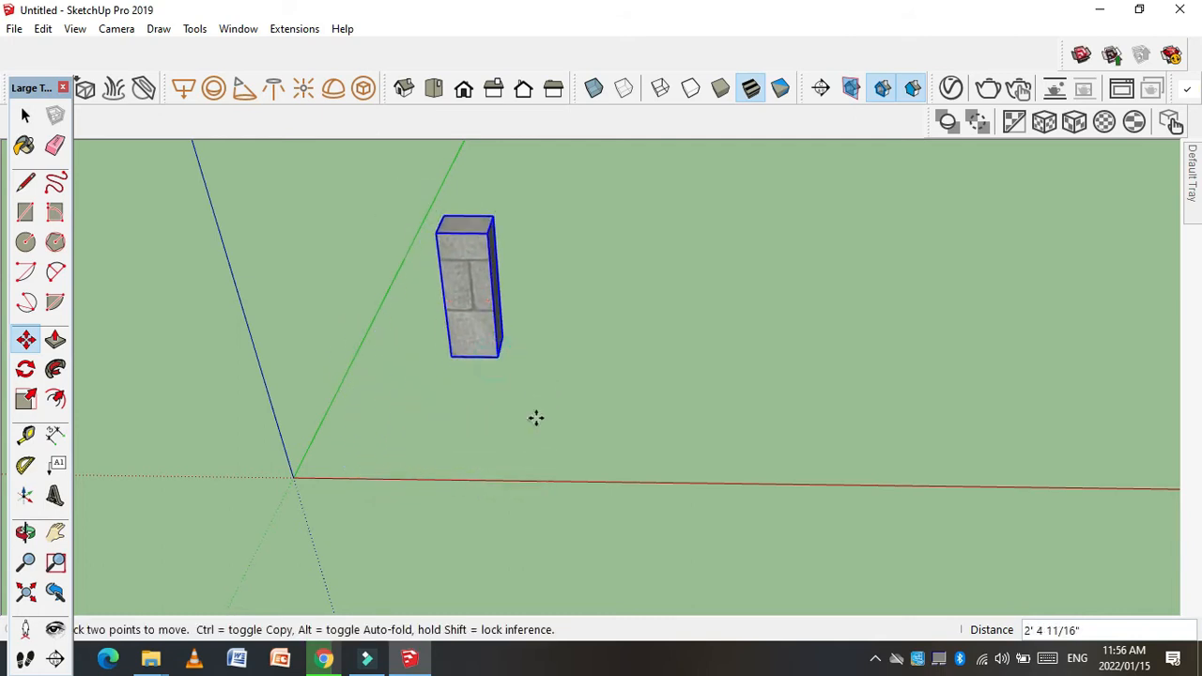
- Move the block by its lower front corner about 2' 2" forward onto the red axis near the origin
left_click(498, 357)
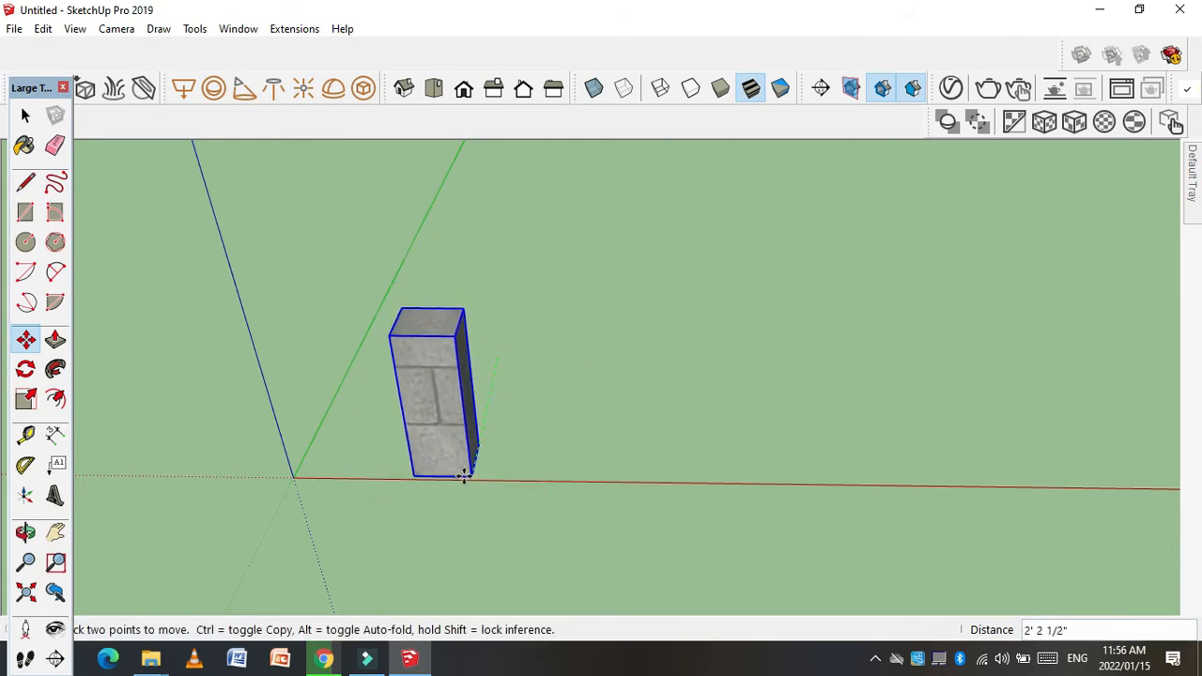
left_click(463, 479)
scroll(303, 438, "down", 3)
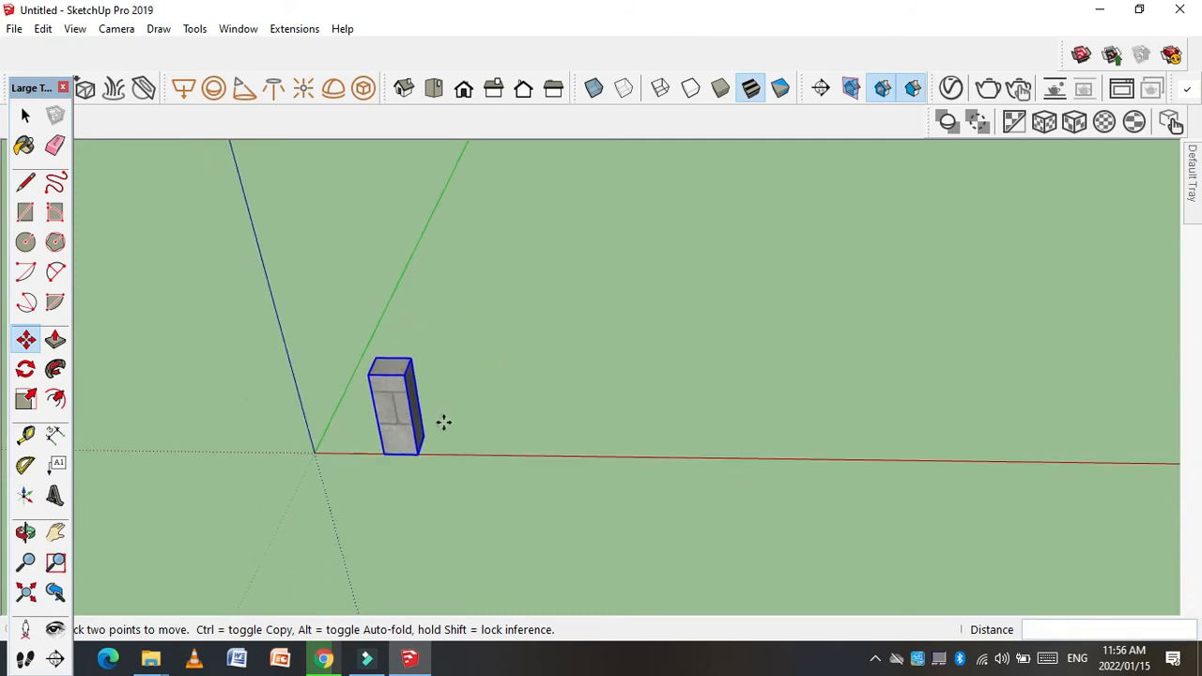
scroll(402, 428, "up", 3)
scroll(389, 421, "down", 3)
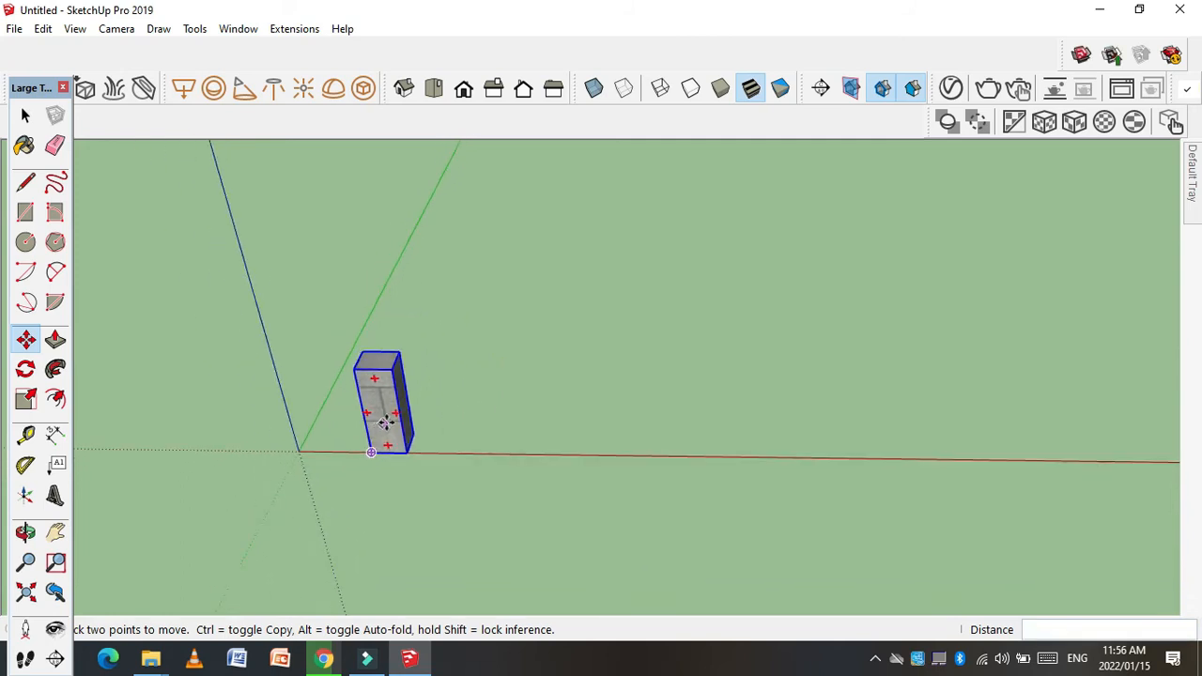
scroll(406, 409, "up", 2)
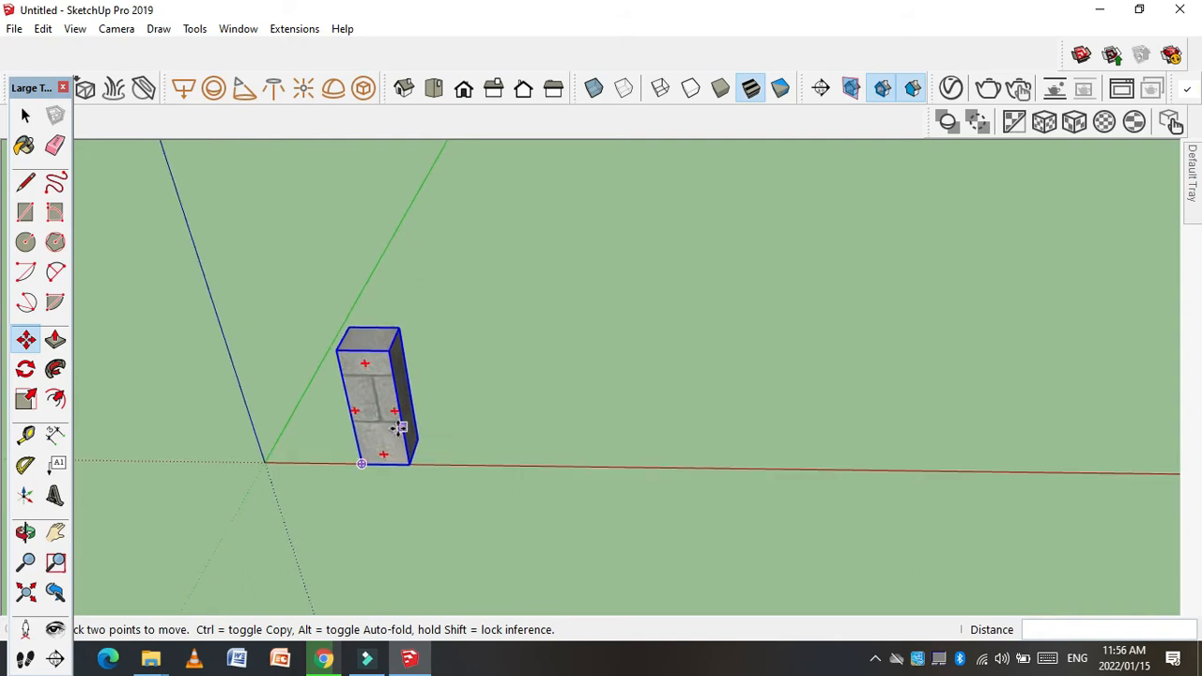
- Try moving the block along the red axis by its lower front corner nearest the origin, and set it back at its starting point
left_click(361, 467)
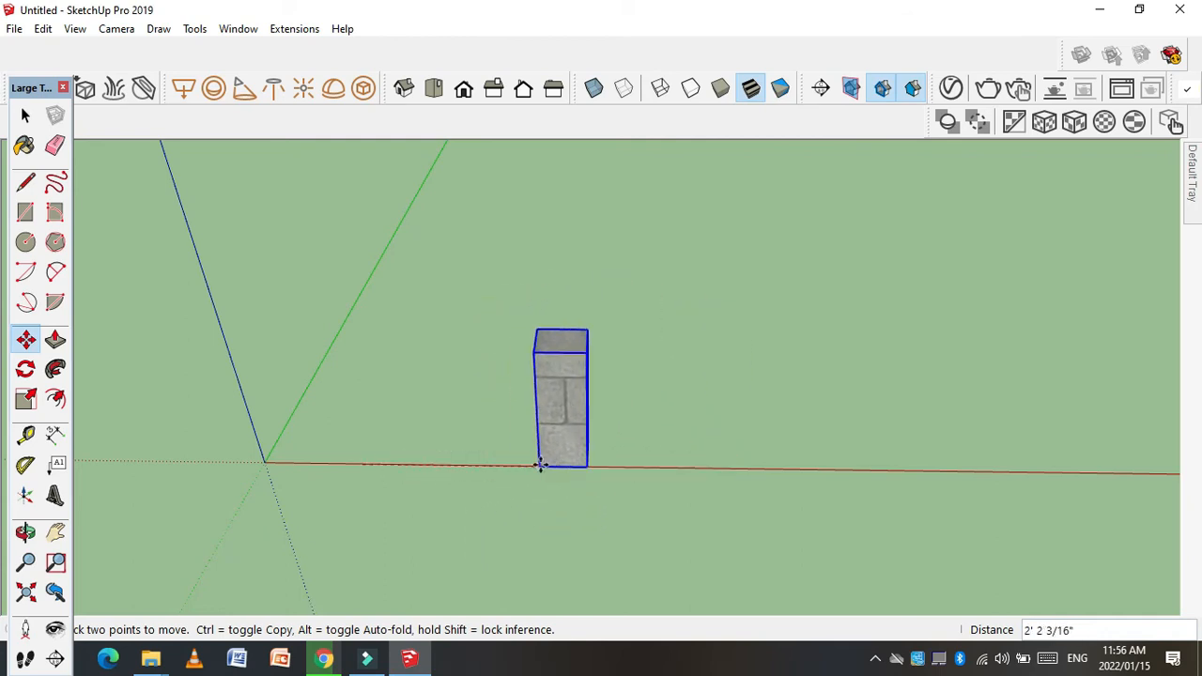
key("Escape")
left_click(364, 466)
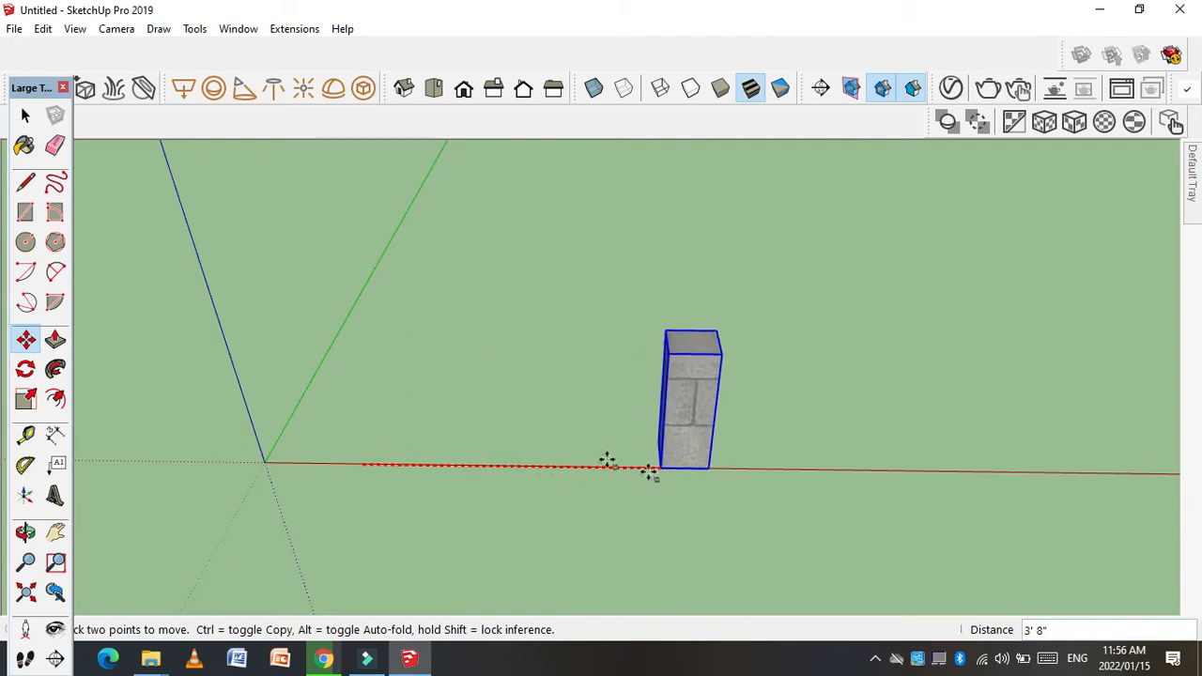
scroll(305, 437, "down", 1)
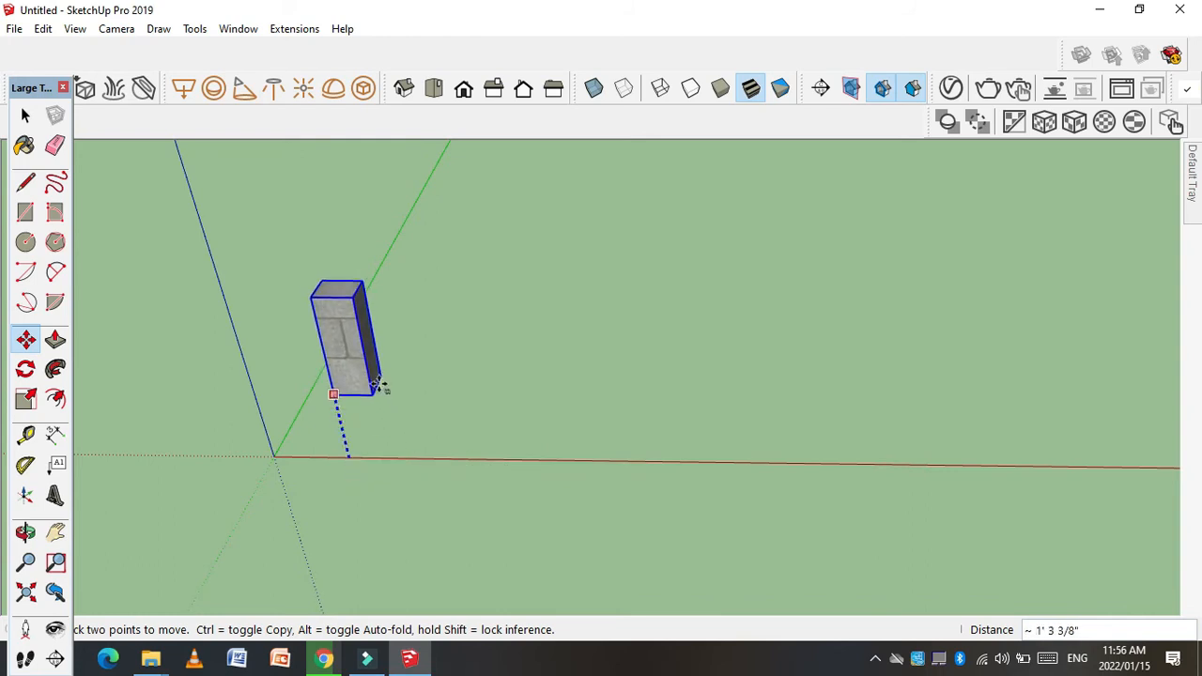
scroll(346, 444, "up", 1)
left_click(352, 459)
scroll(334, 392, "up", 1)
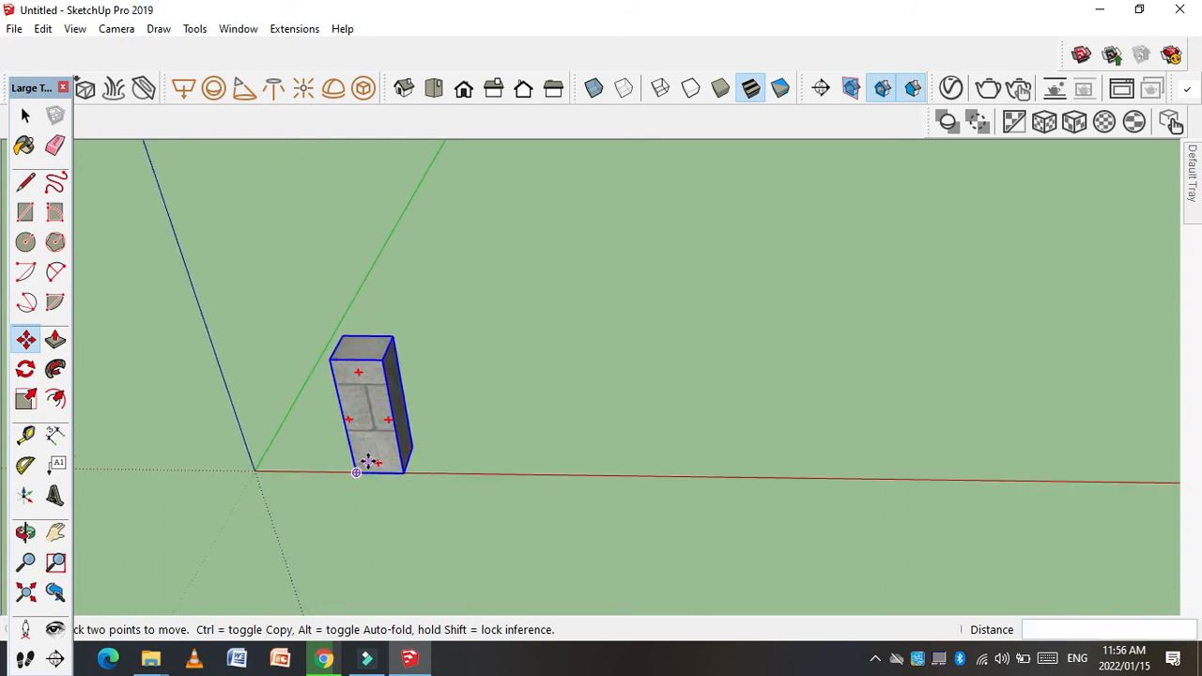
scroll(300, 537, "down", 1)
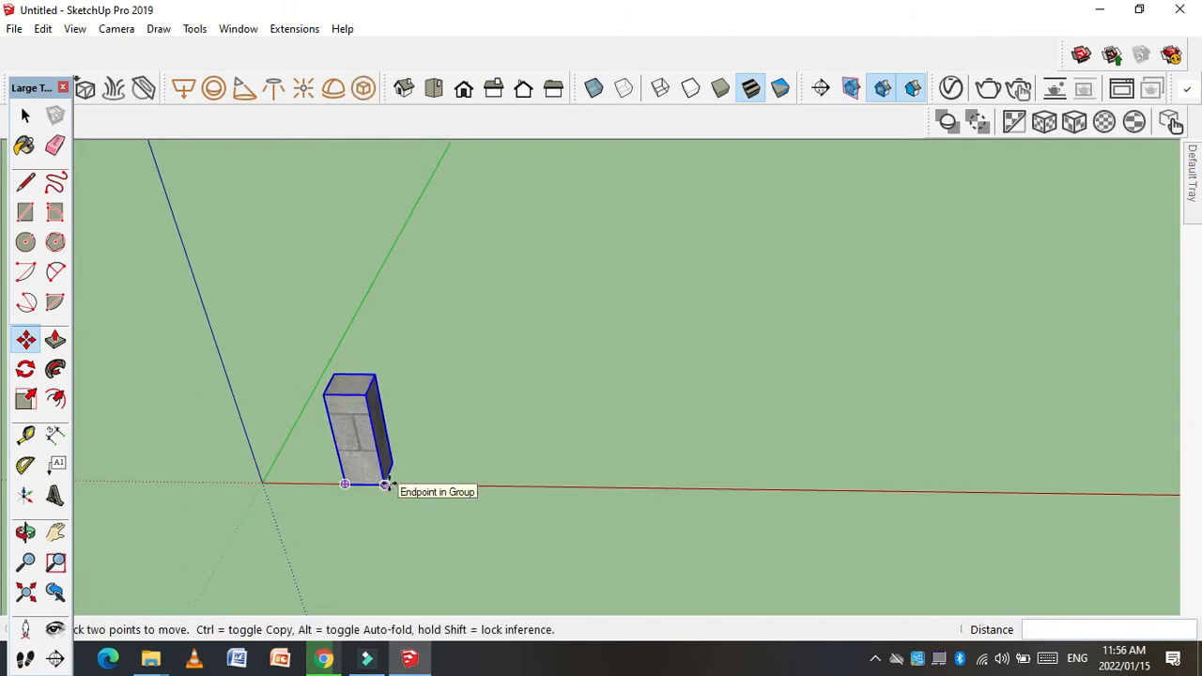
- Move the block about 1' 5/8" back along the green axis by its lower front corner farther from the origin
left_click(388, 484)
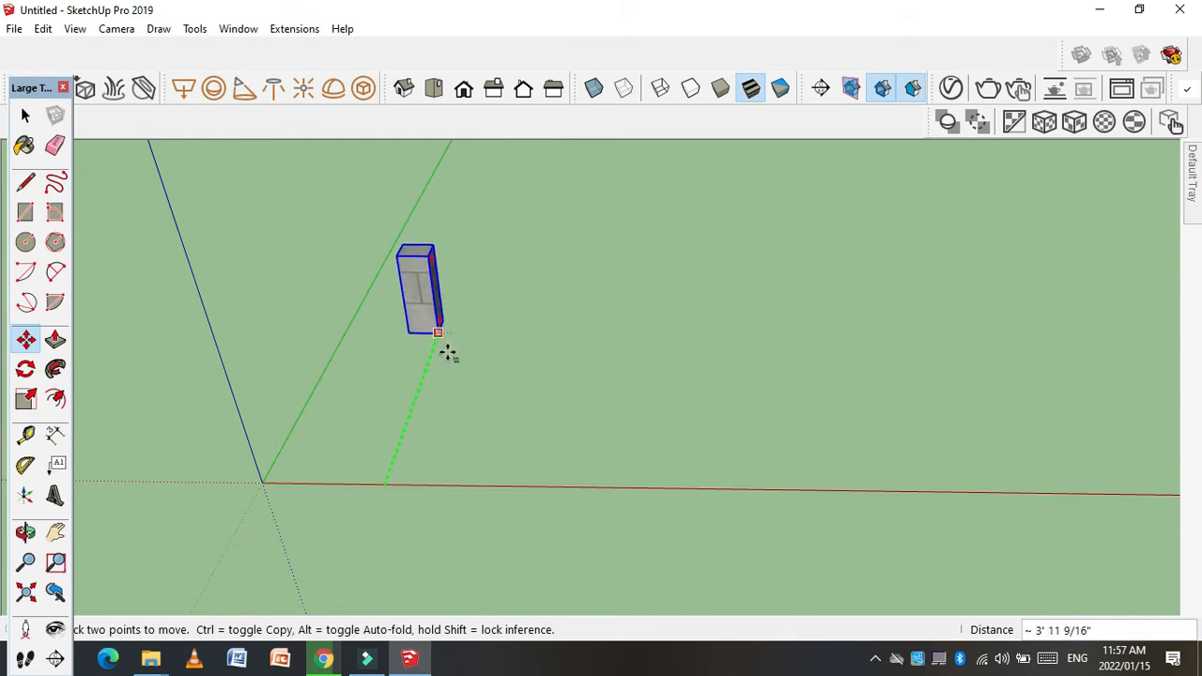
left_click(407, 435)
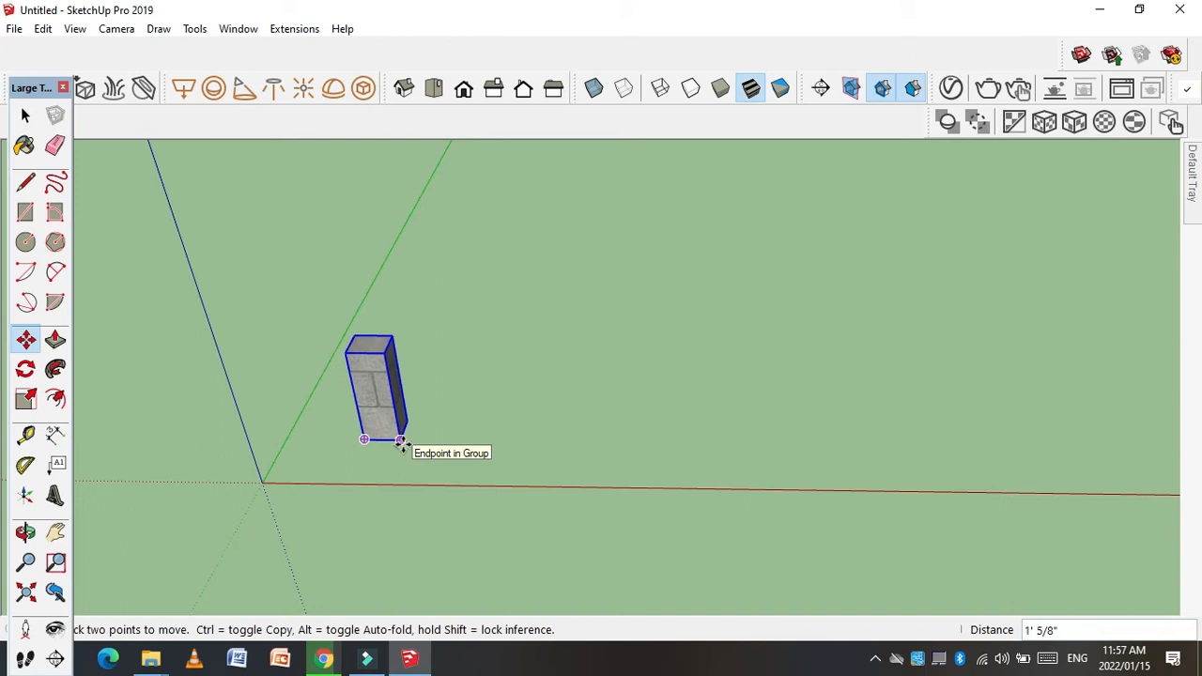
- Try moving the block up along the blue axis and sideways along the red axis by its lower front corners
left_click(400, 440)
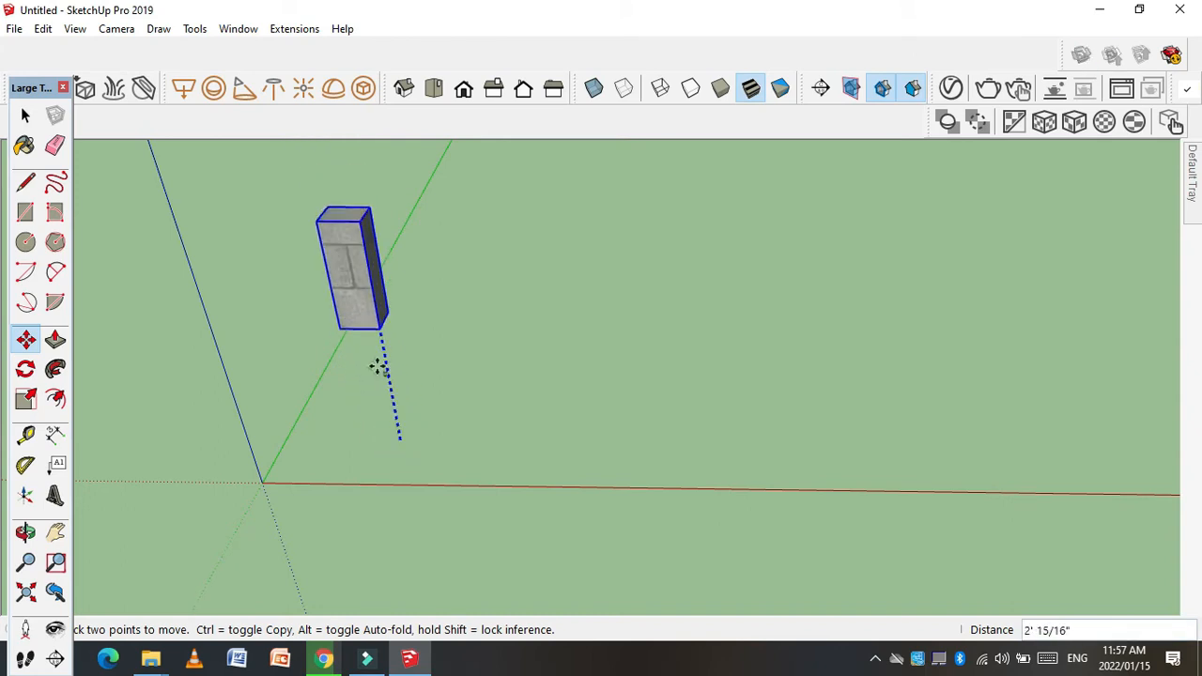
scroll(380, 414, "down", 1)
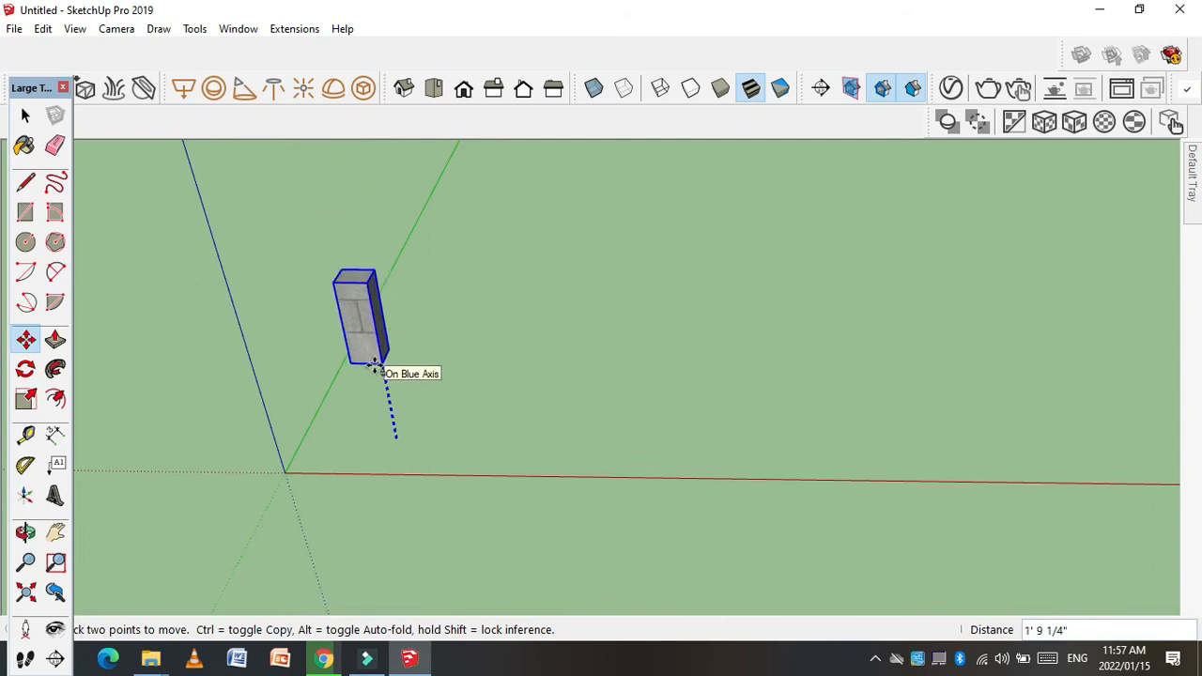
key("Escape")
scroll(454, 418, "up", 1)
left_click(388, 439)
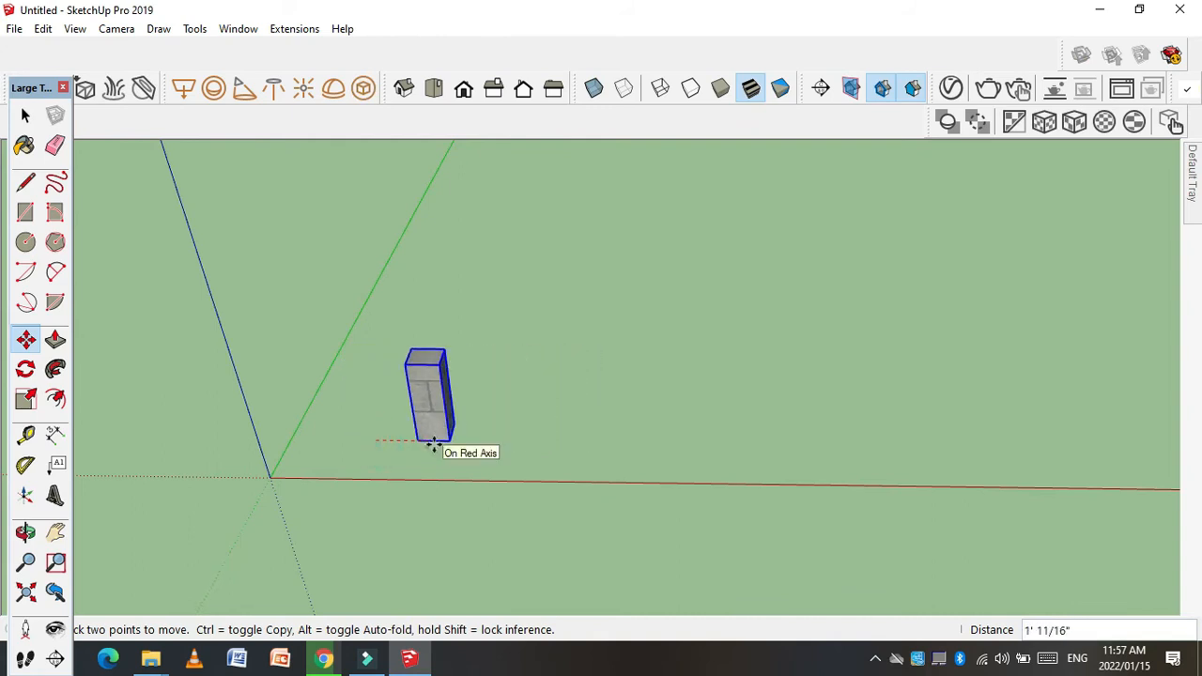
key("Escape")
scroll(427, 450, "up", 1)
scroll(376, 451, "down", 1)
- Copy the block group and paste two copies spaced out beside it, farther along the red axis direction
left_click(25, 114)
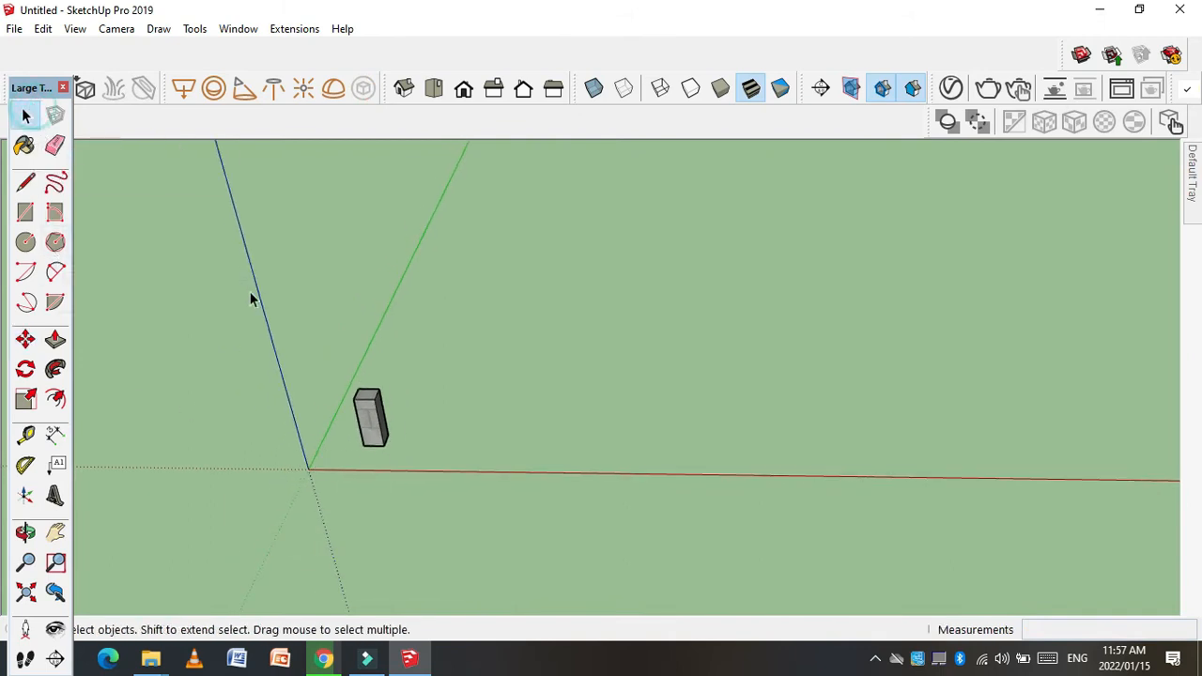
scroll(383, 442, "up", 3)
left_click_drag(267, 289, 468, 525)
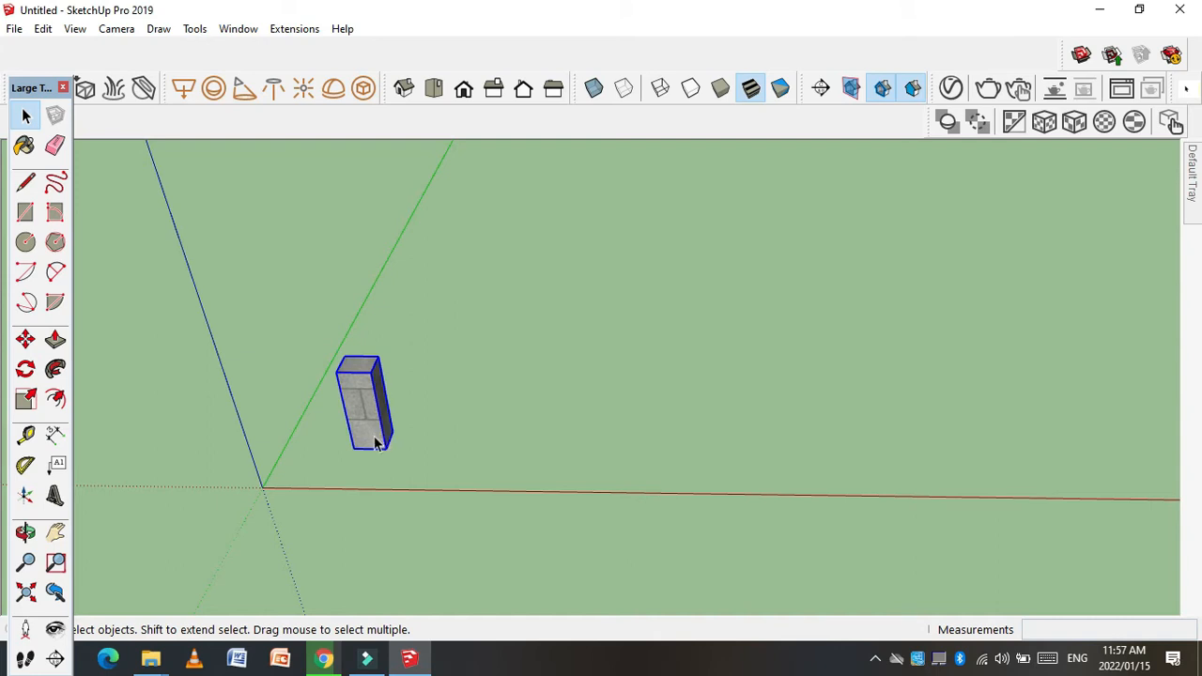
left_click_drag(304, 317, 458, 499)
left_click_drag(316, 329, 469, 529)
key("ctrl+v")
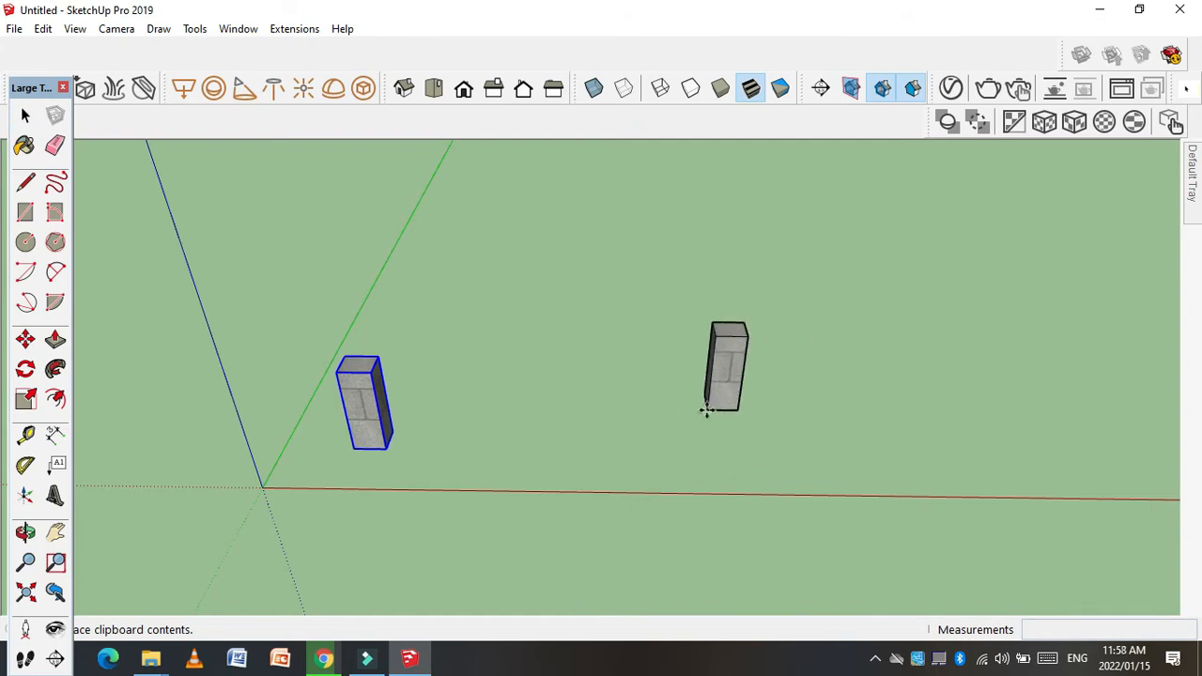
left_click(707, 413)
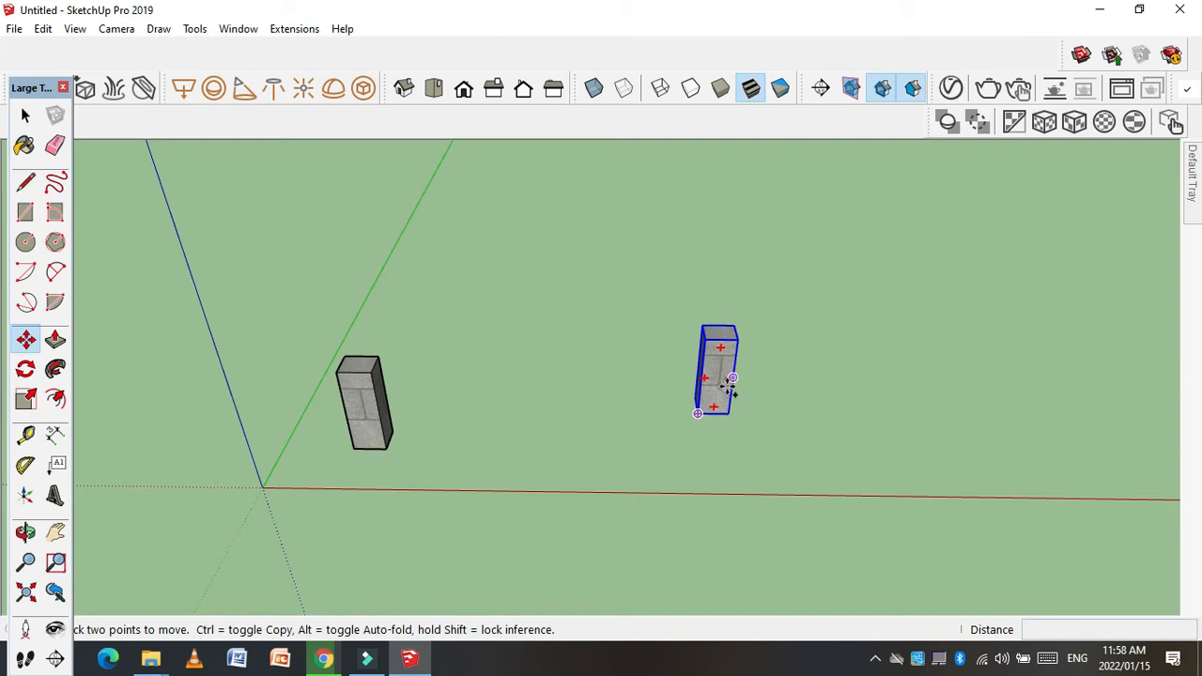
key("ctrl+v")
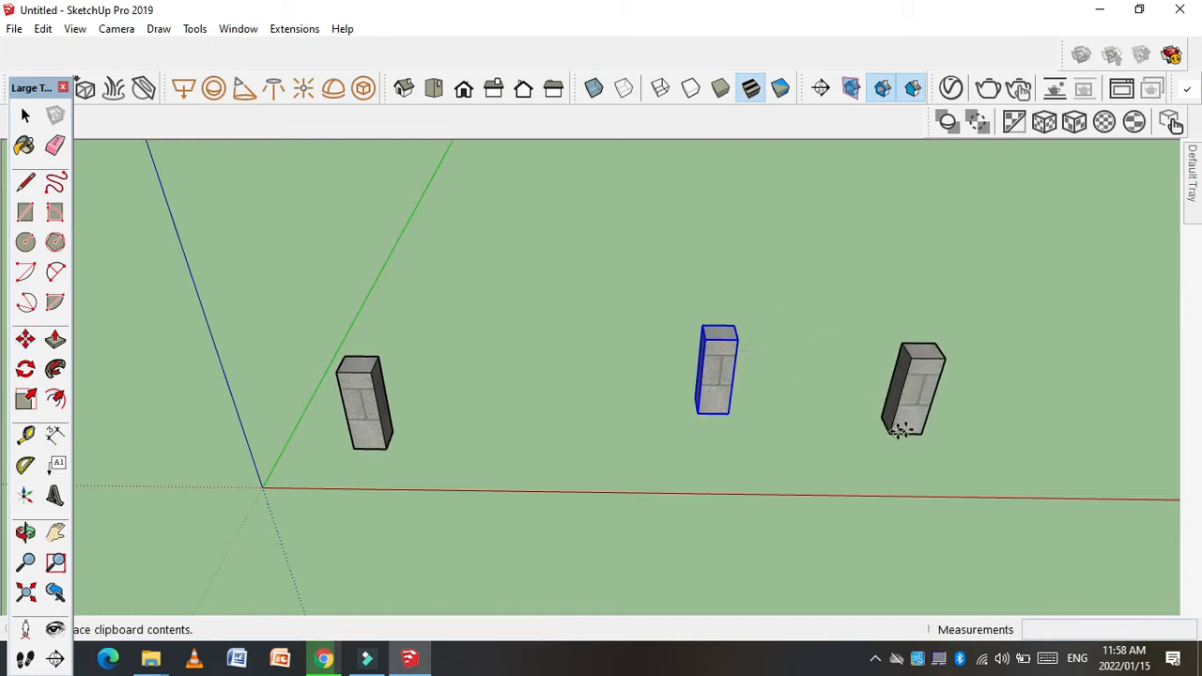
left_click(908, 424)
- Select the two pasted blocks together and delete them, keeping the original block
left_click(25, 115)
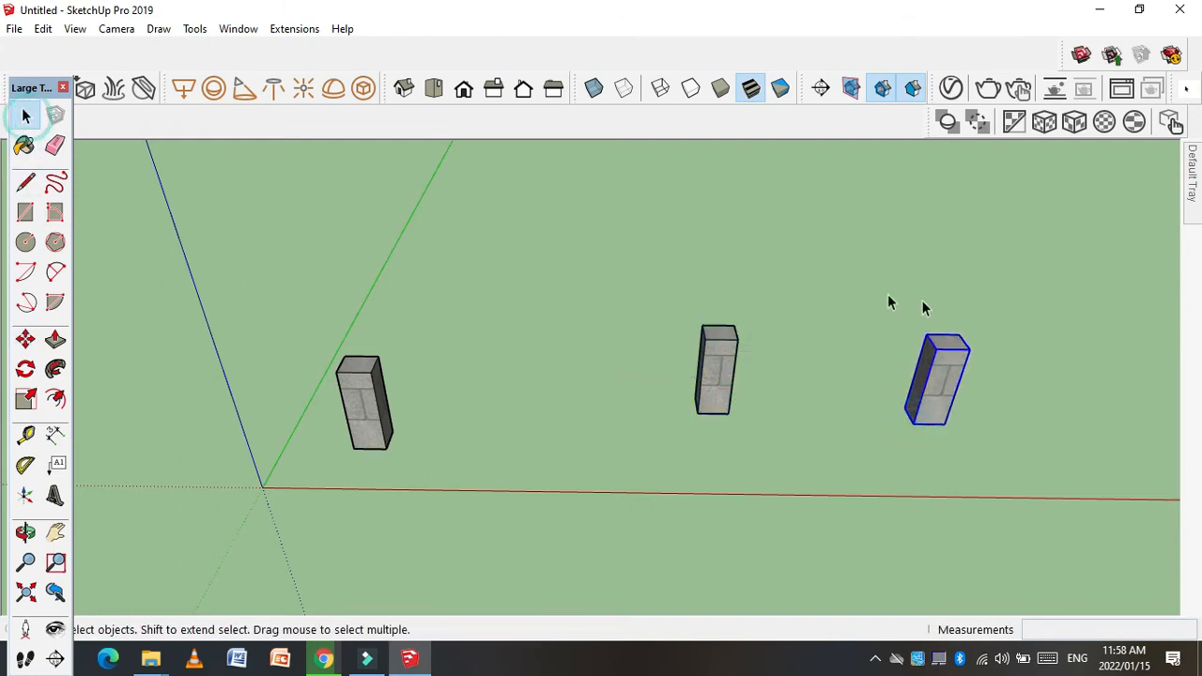
left_click_drag(1050, 300, 632, 472)
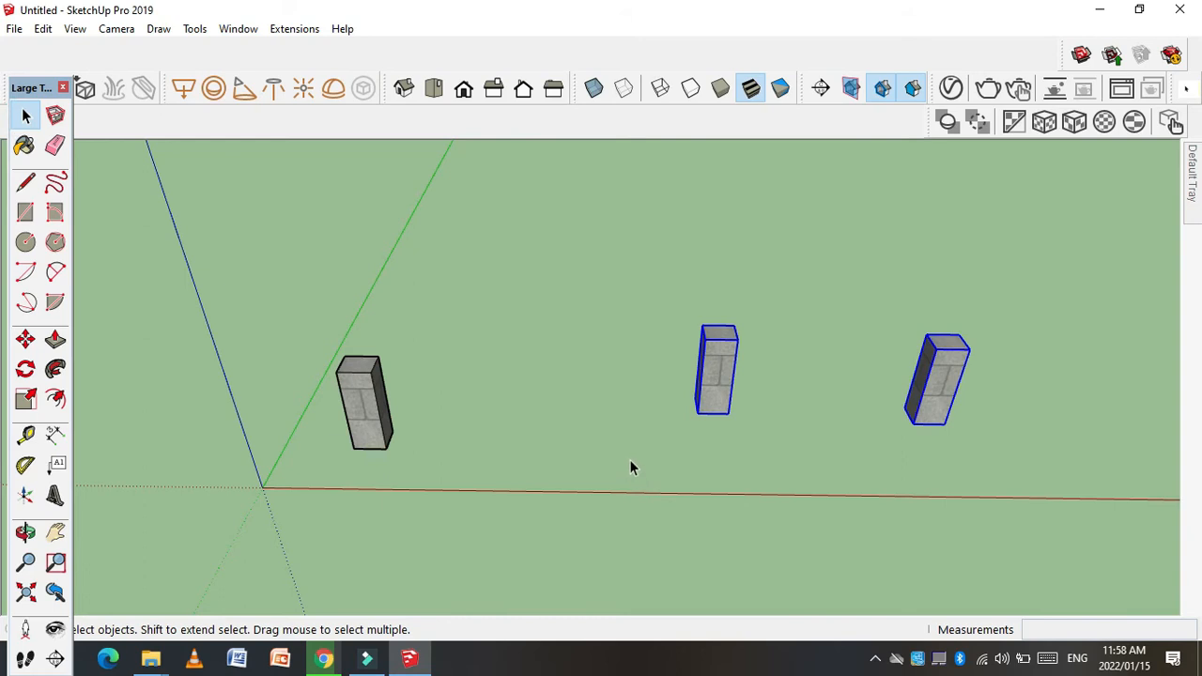
key("Delete")
- Copy the original block about 2' 3" along the red axis with the Move tool, using its lower front corner
left_click(385, 407)
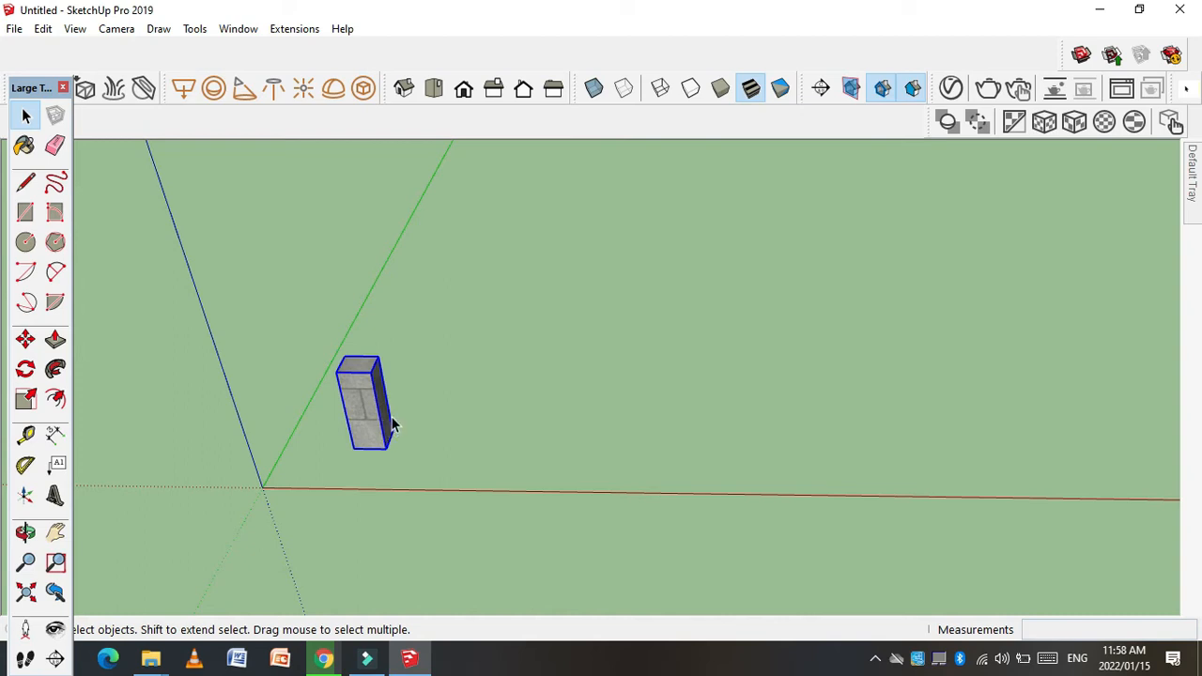
key("m")
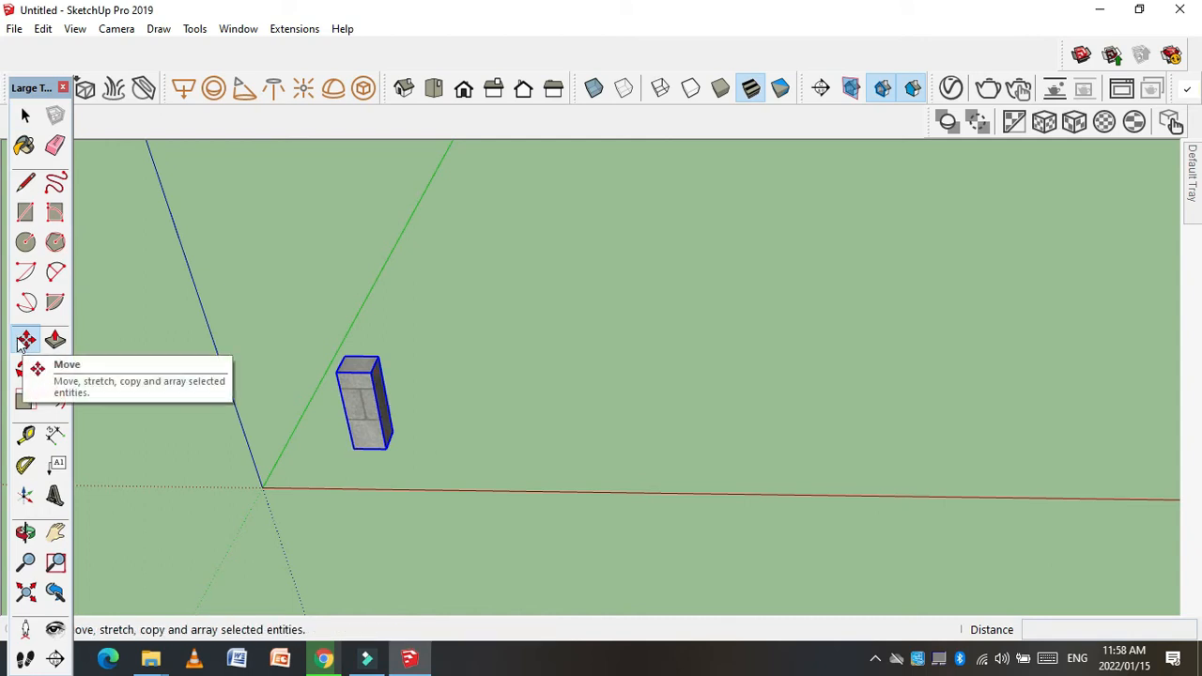
scroll(385, 451, "up", 2)
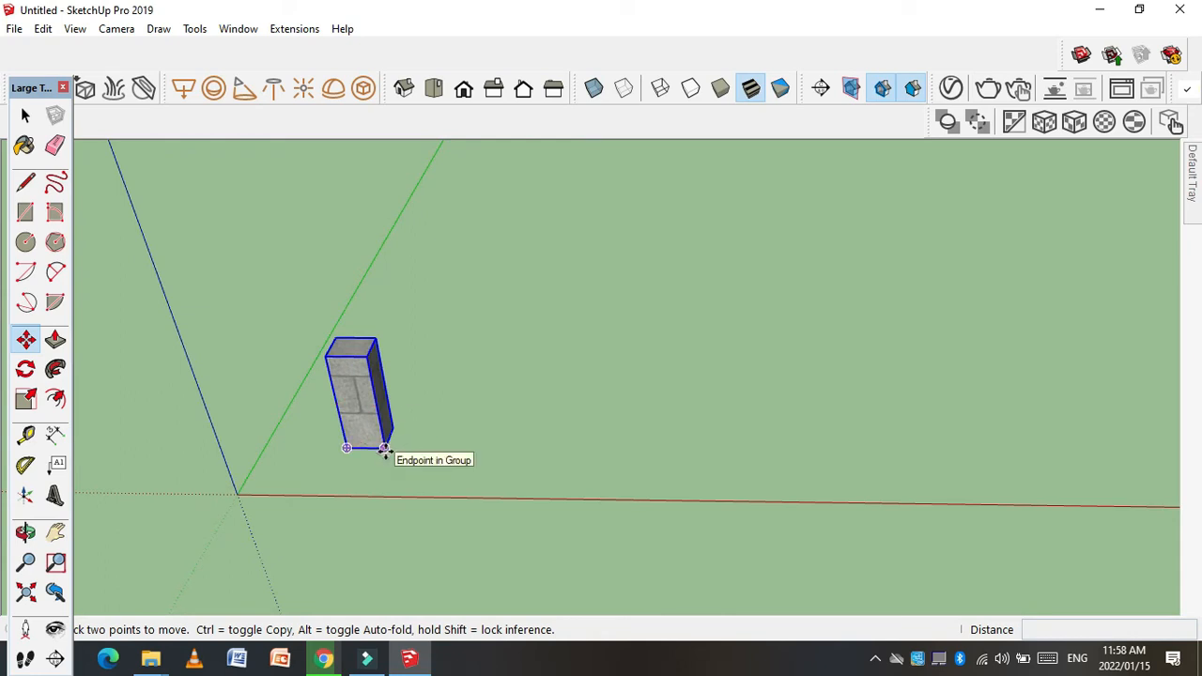
left_click(384, 450)
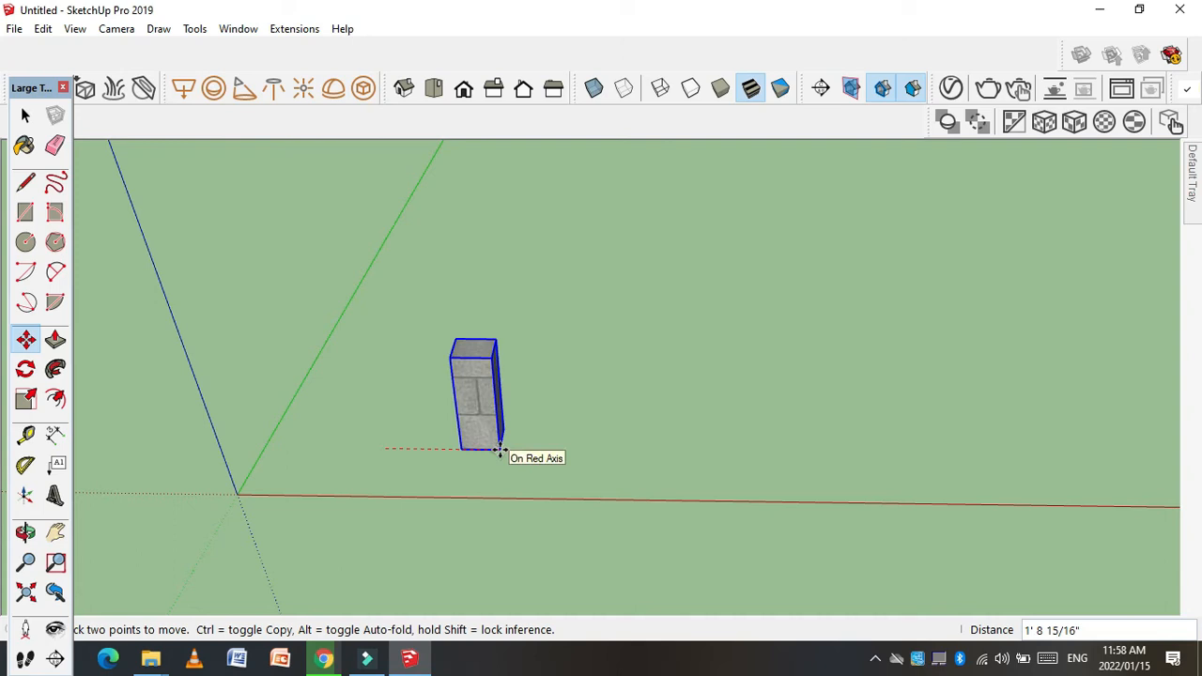
key("ctrl")
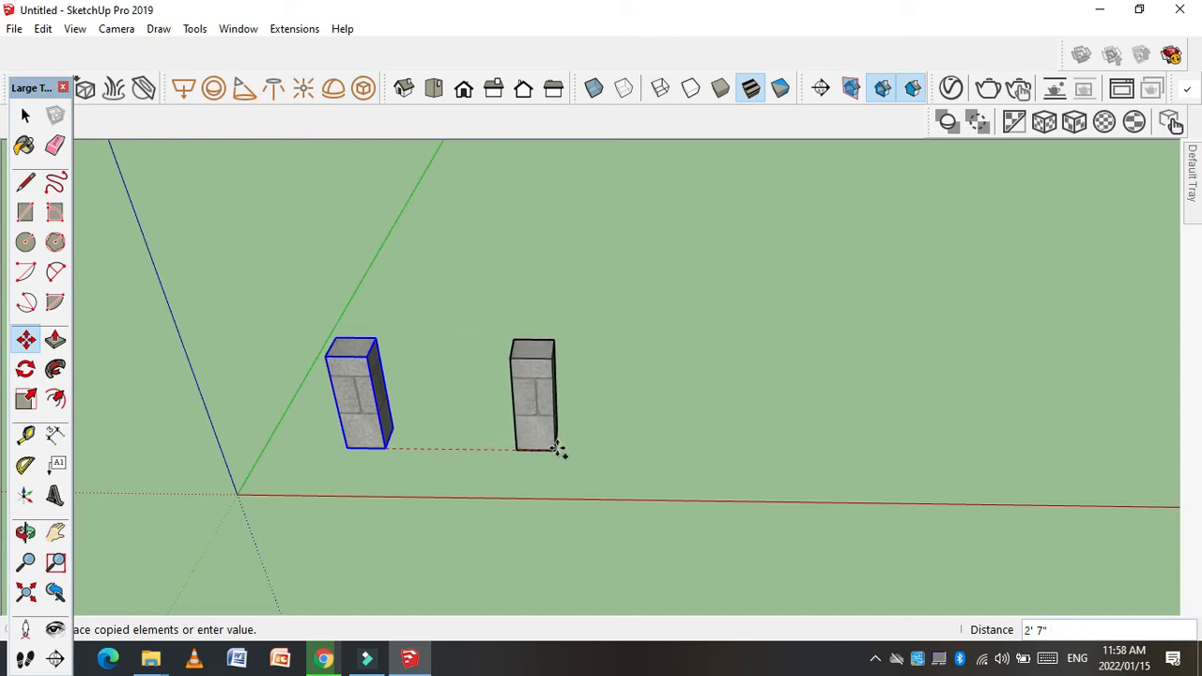
left_click(534, 450)
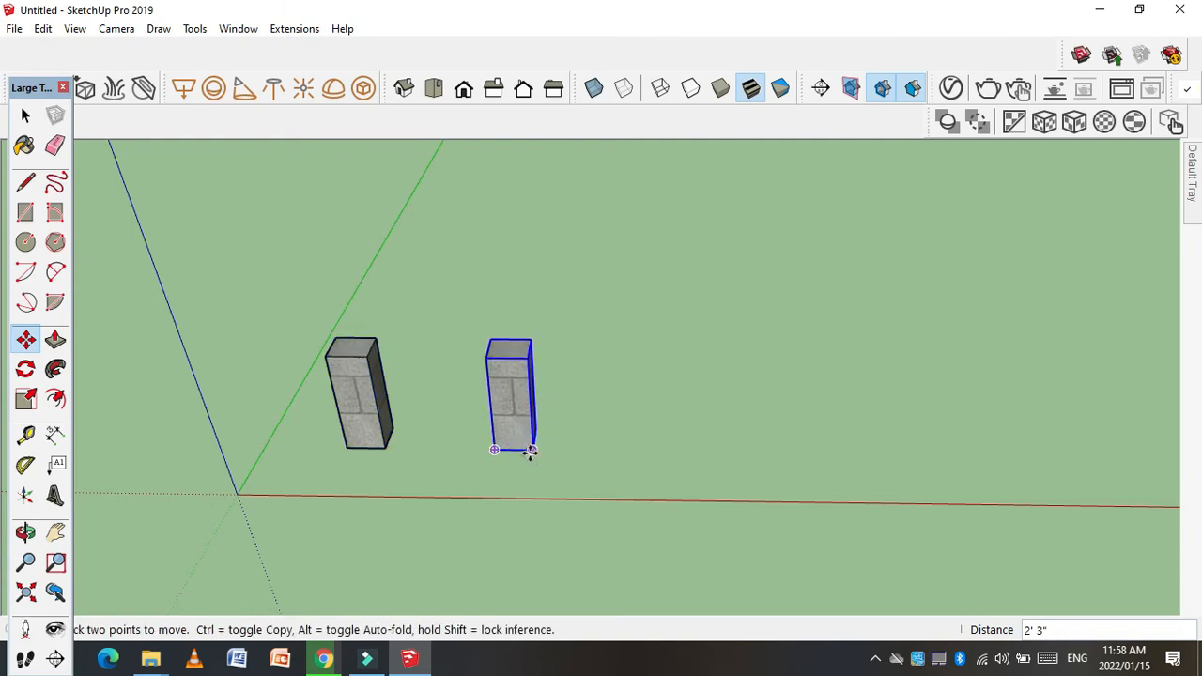
- Make a further Move copy of the new block about 2' 4 5/8" along the red axis
left_click(531, 452)
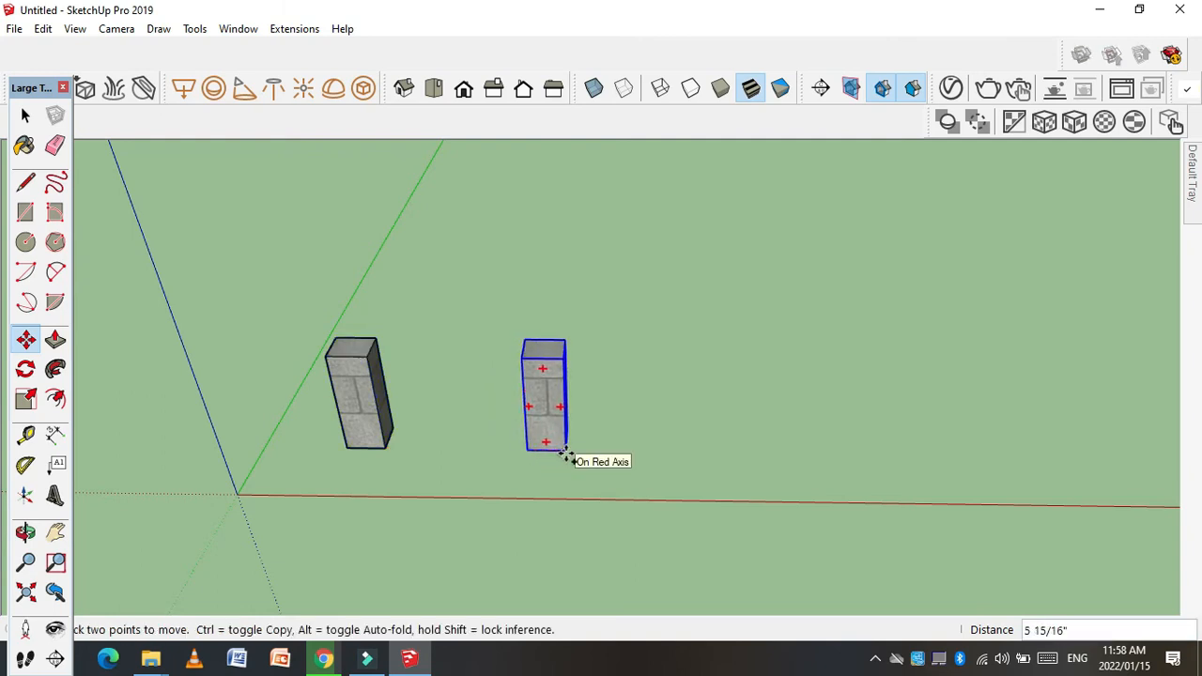
key("ctrl")
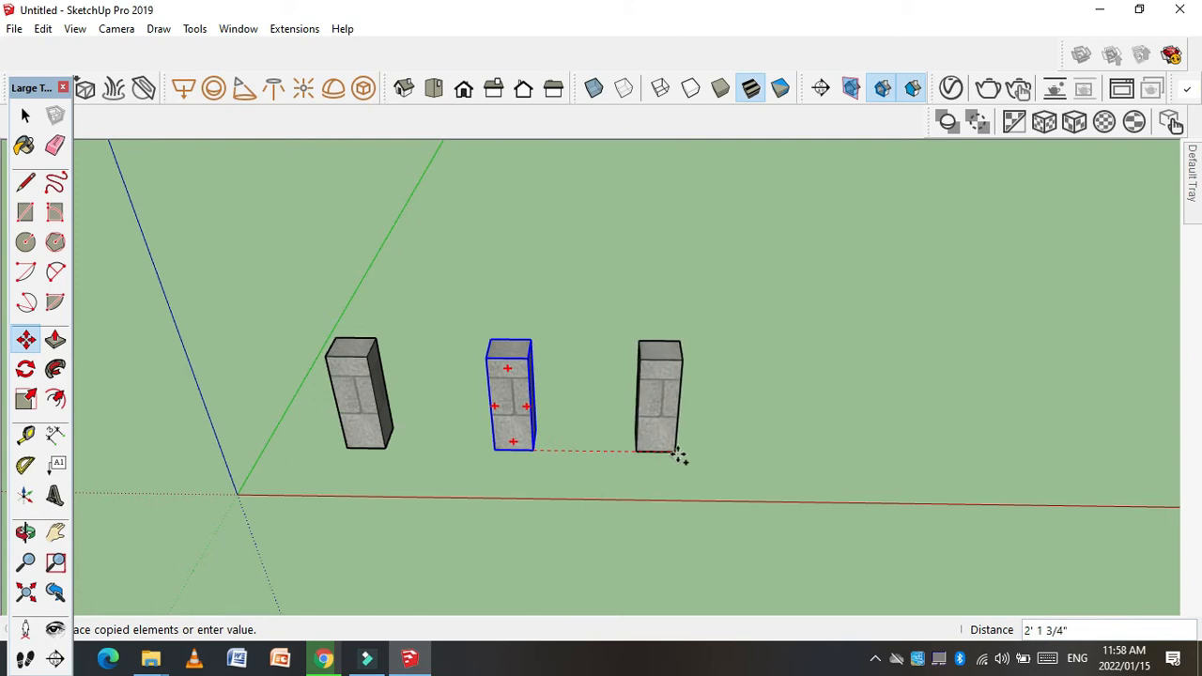
left_click(696, 455)
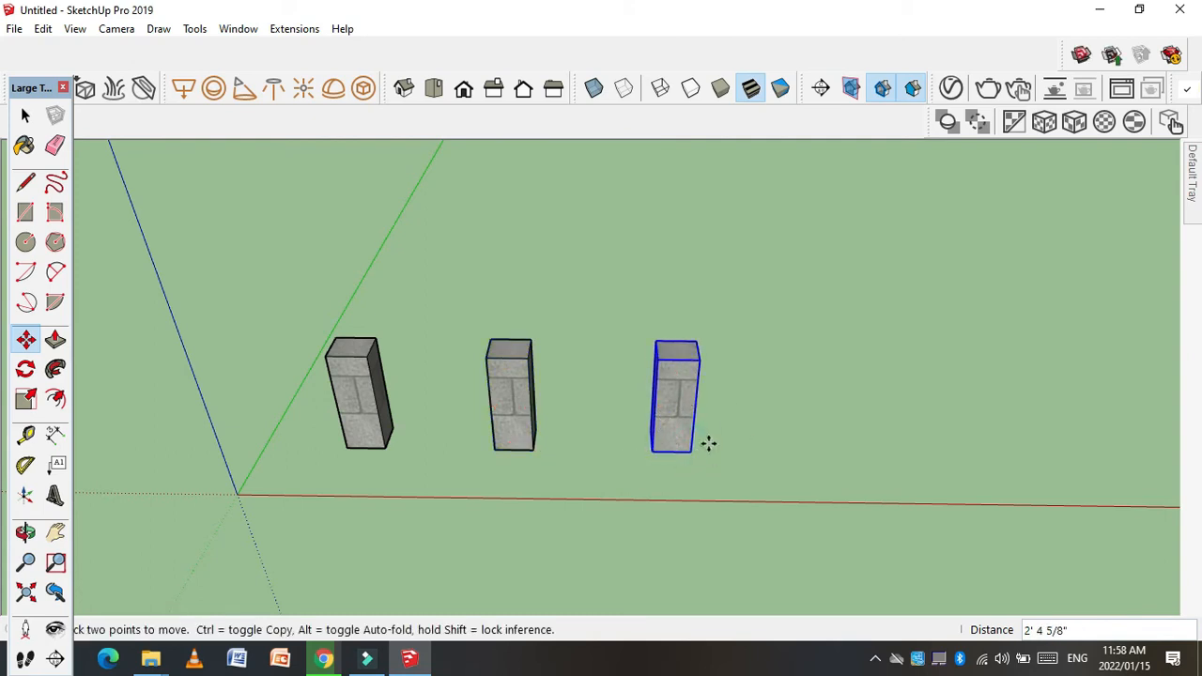
- Select the third block and copy it along the red axis with the Move tool to add a fourth block
left_click(25, 115)
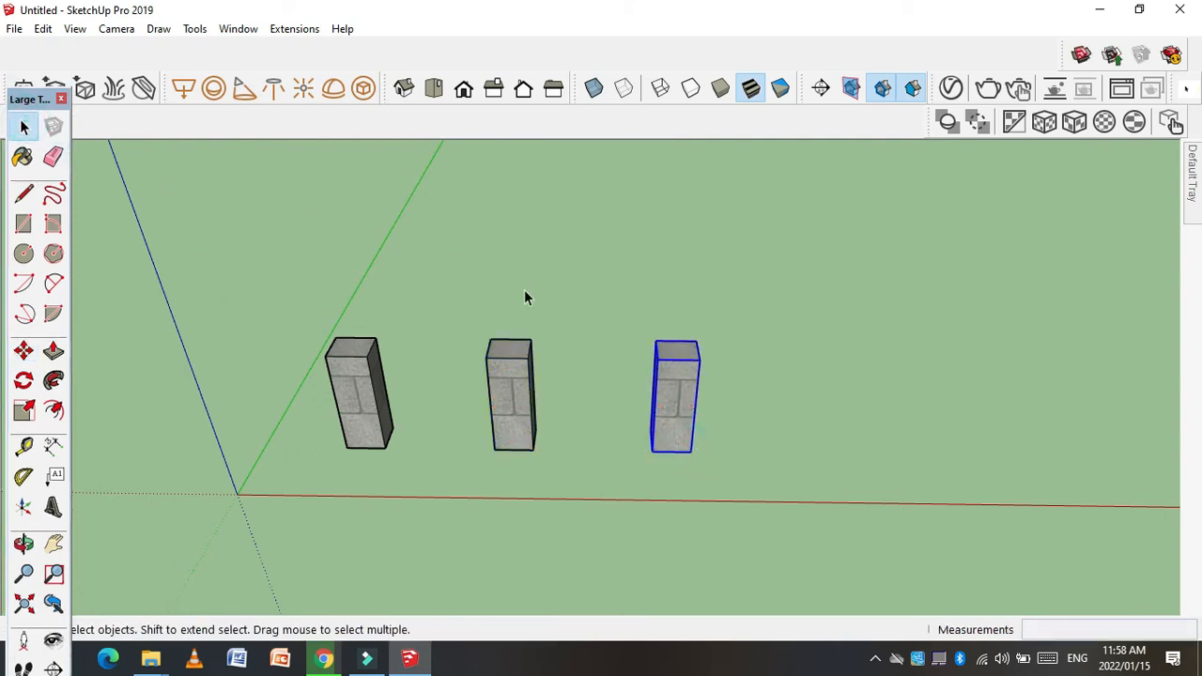
left_click(770, 430)
left_click(678, 410)
key("m")
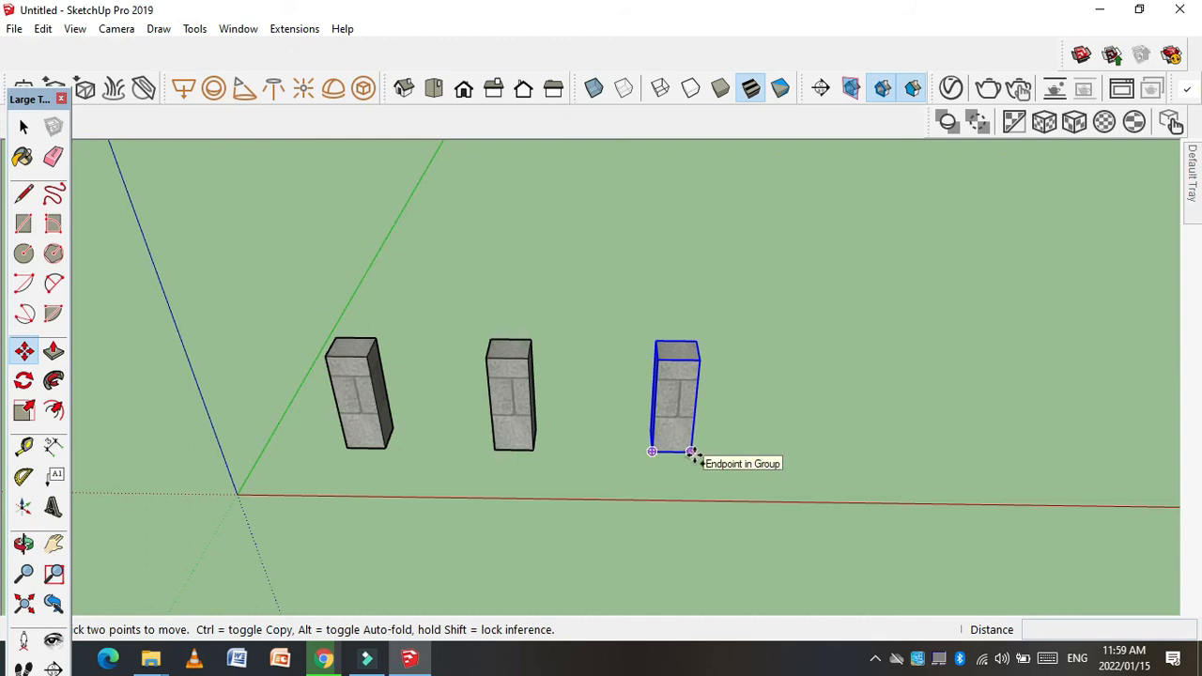
left_click(692, 454)
key("ctrl")
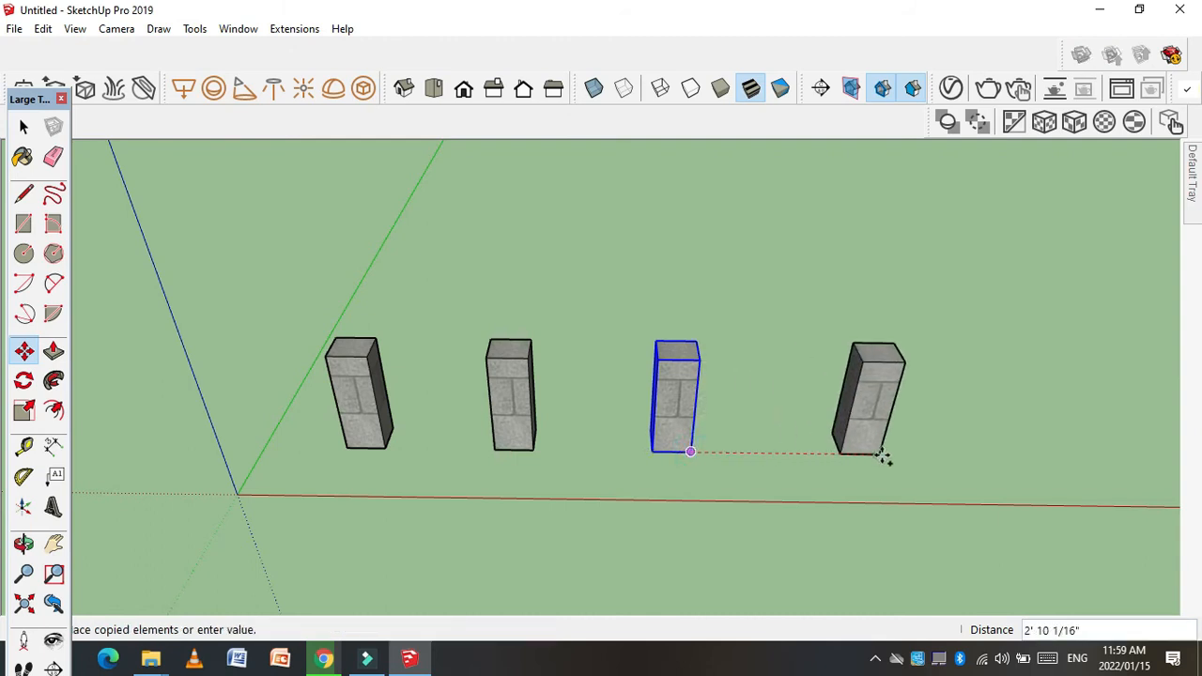
left_click(900, 456)
- Select the three copied blocks together and delete them, keeping the block nearest the origin
left_click(26, 128)
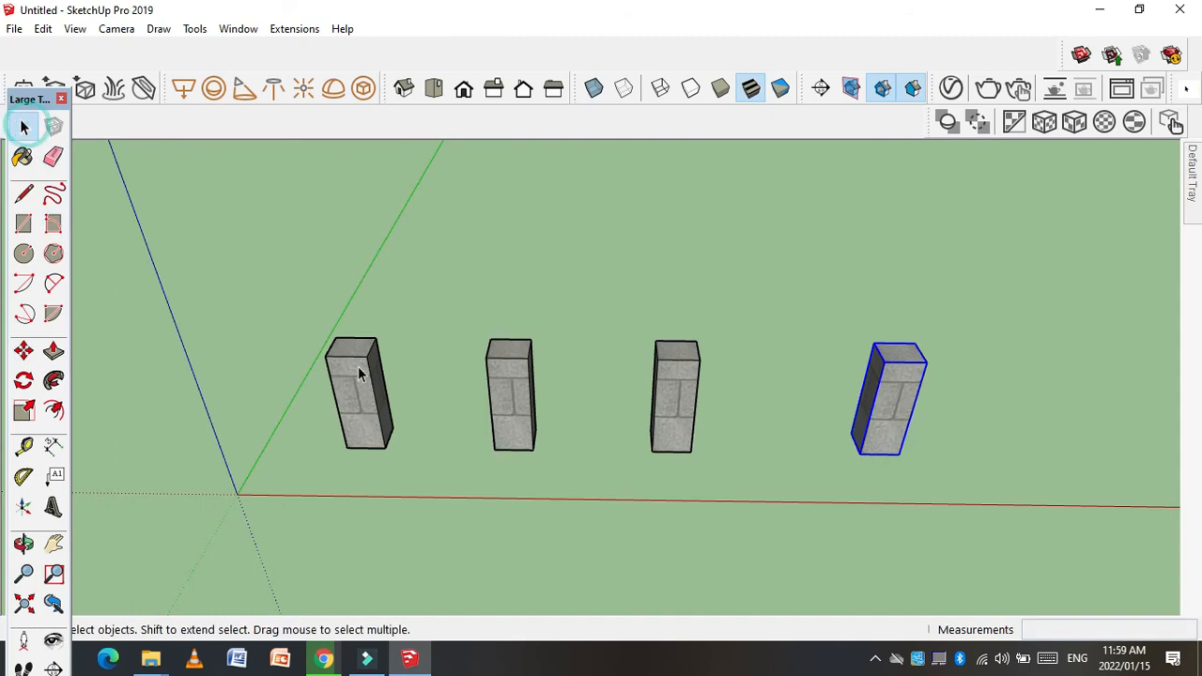
scroll(449, 404, "down", 1)
left_click_drag(533, 449, 487, 465)
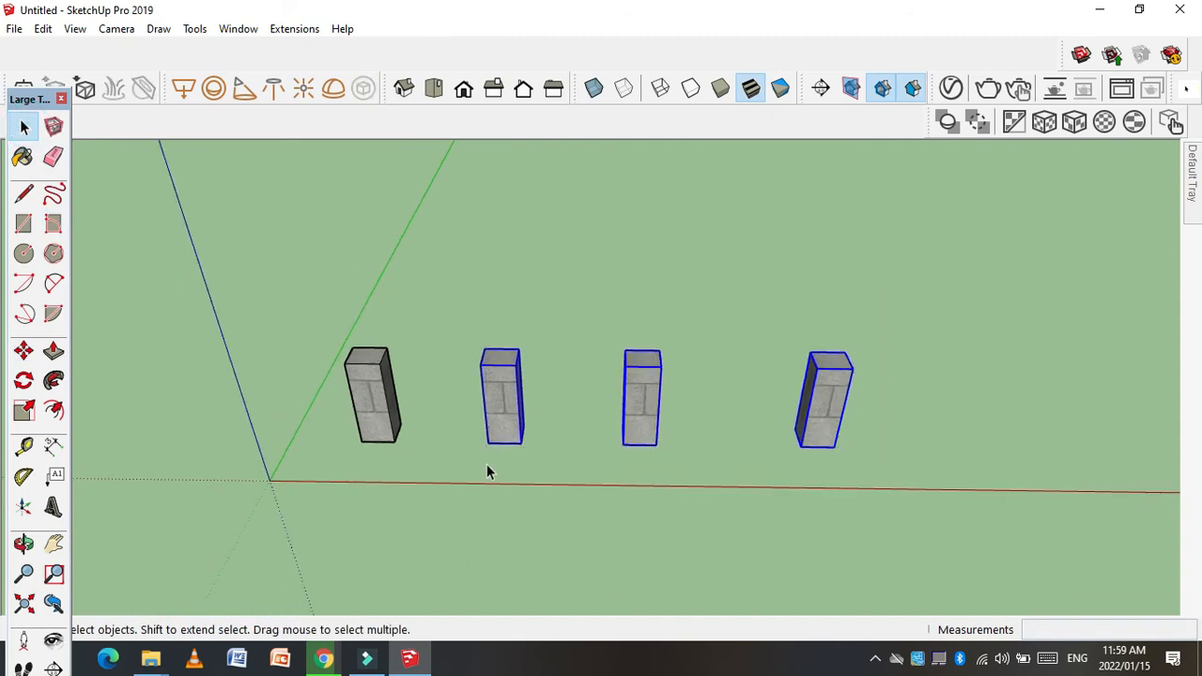
key("Delete")
- Copy the remaining block exactly 3' along the red axis with the Move tool, using its lower front corner
left_click(371, 390)
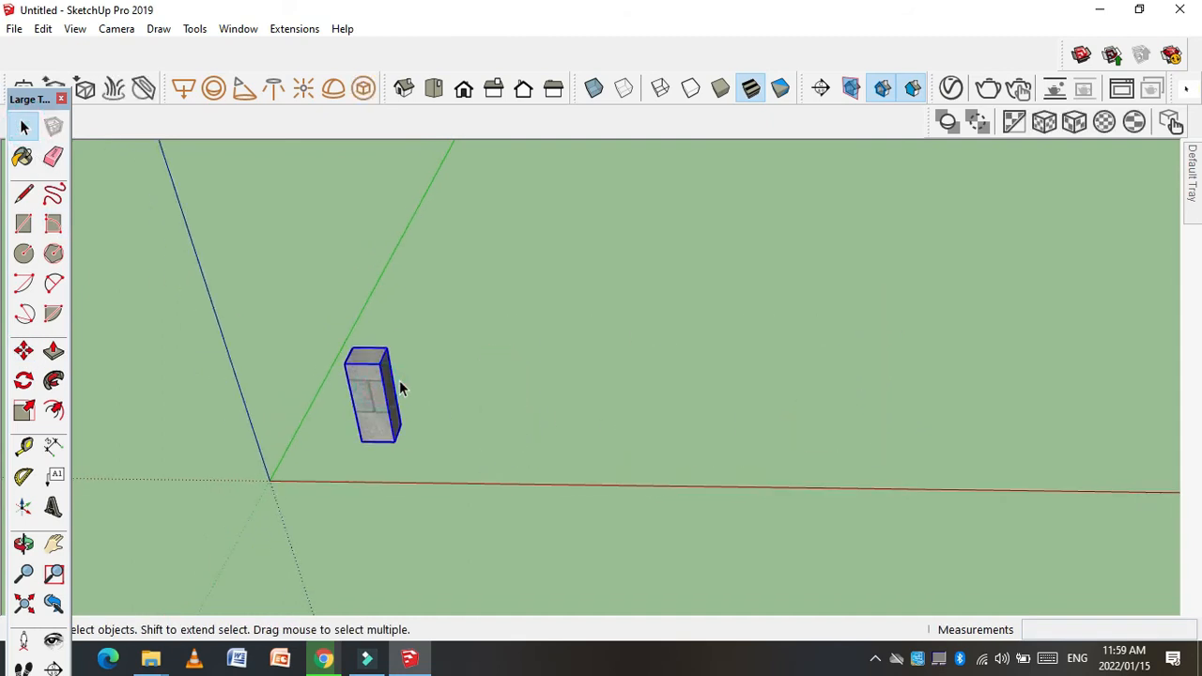
key("m")
scroll(393, 443, "up", 2)
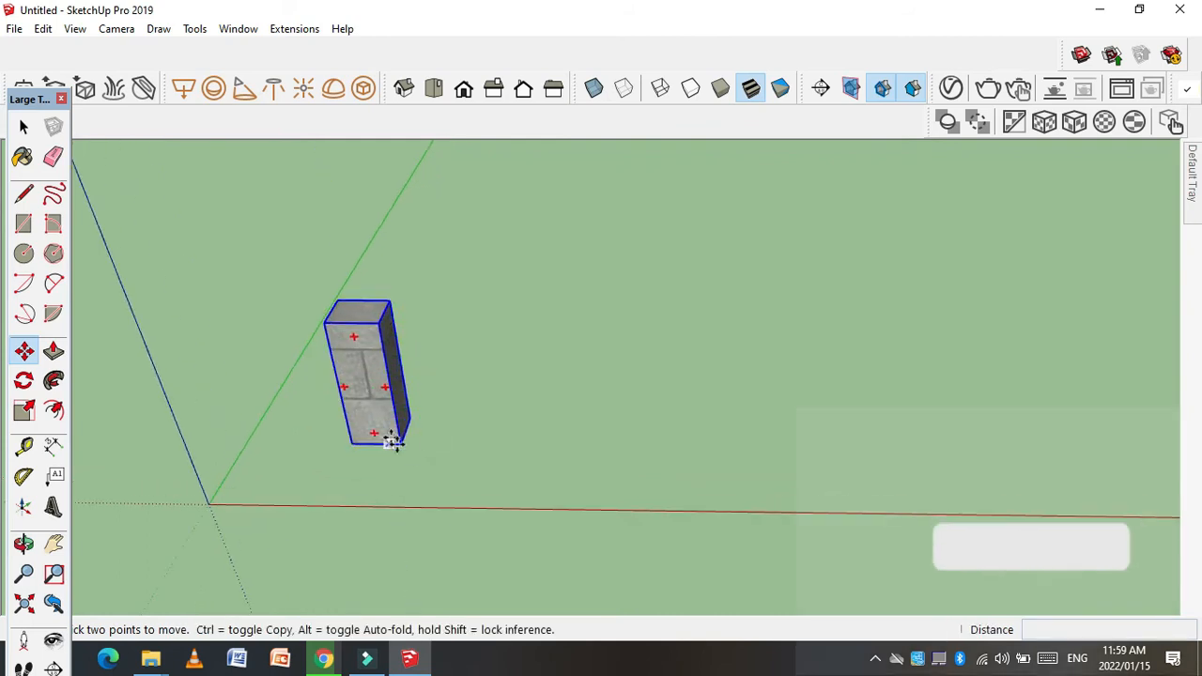
key("ctrl")
left_click(393, 444)
scroll(403, 442, "down", 1)
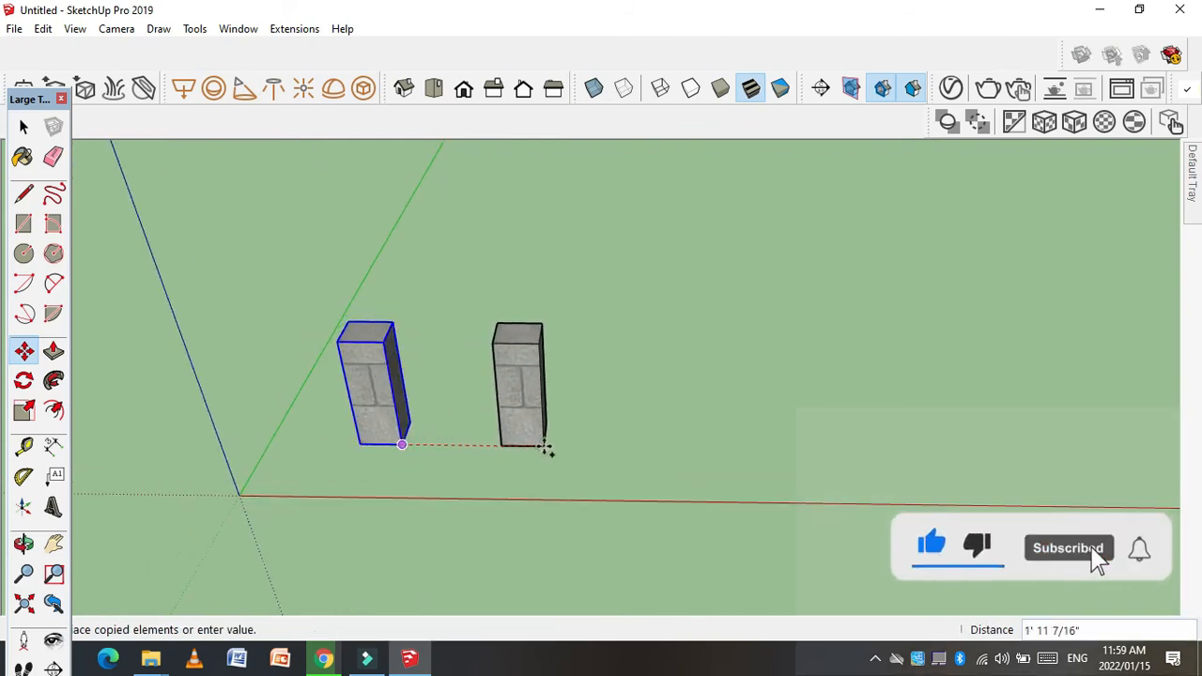
type("3'")
key("Return")
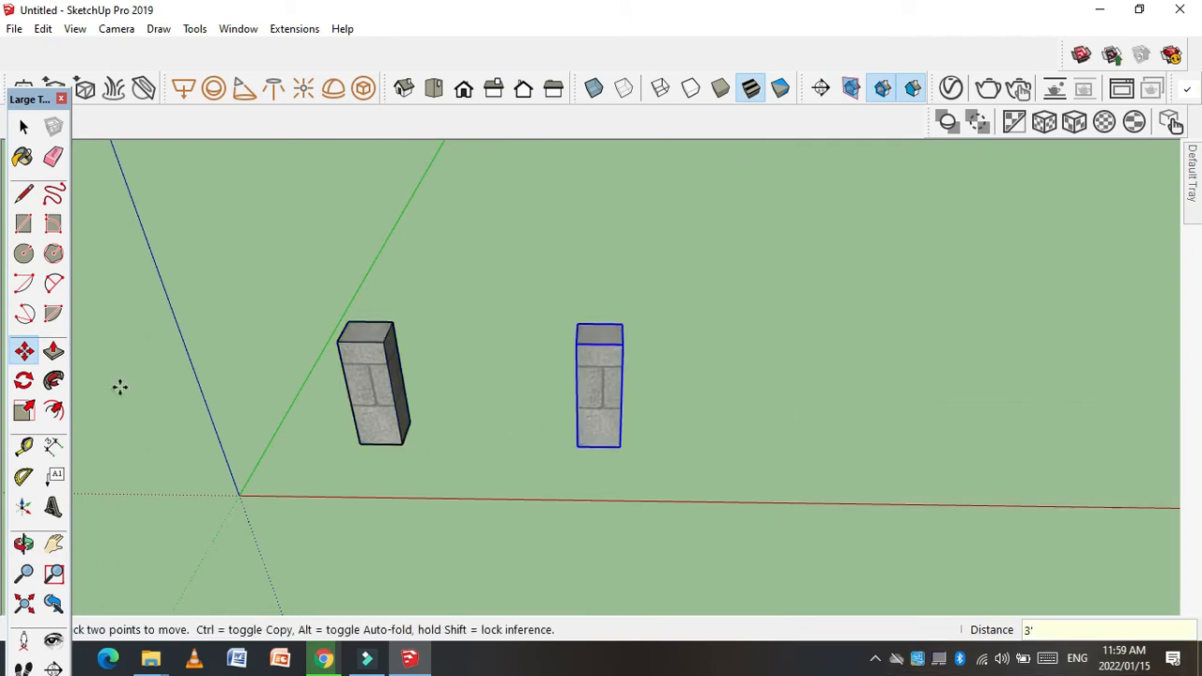
- Measure the gap between the two blocks and the spacing between their matching lower front corners with the Tape Measure
left_click(23, 445)
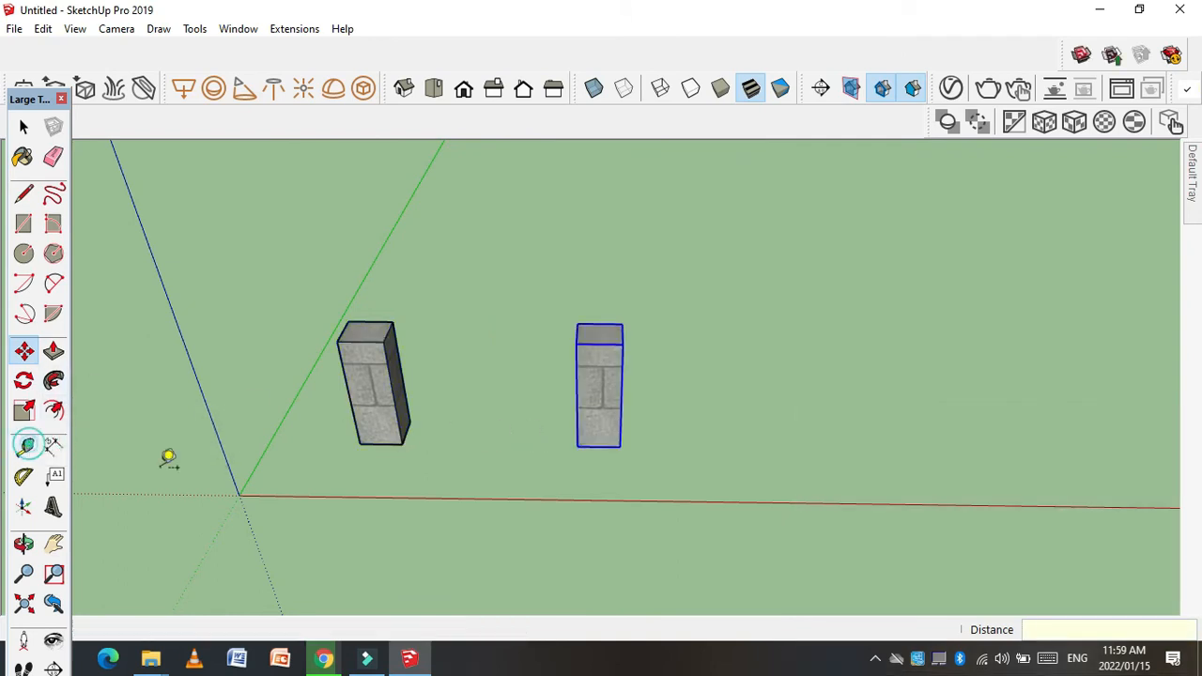
left_click(404, 441)
left_click(576, 445)
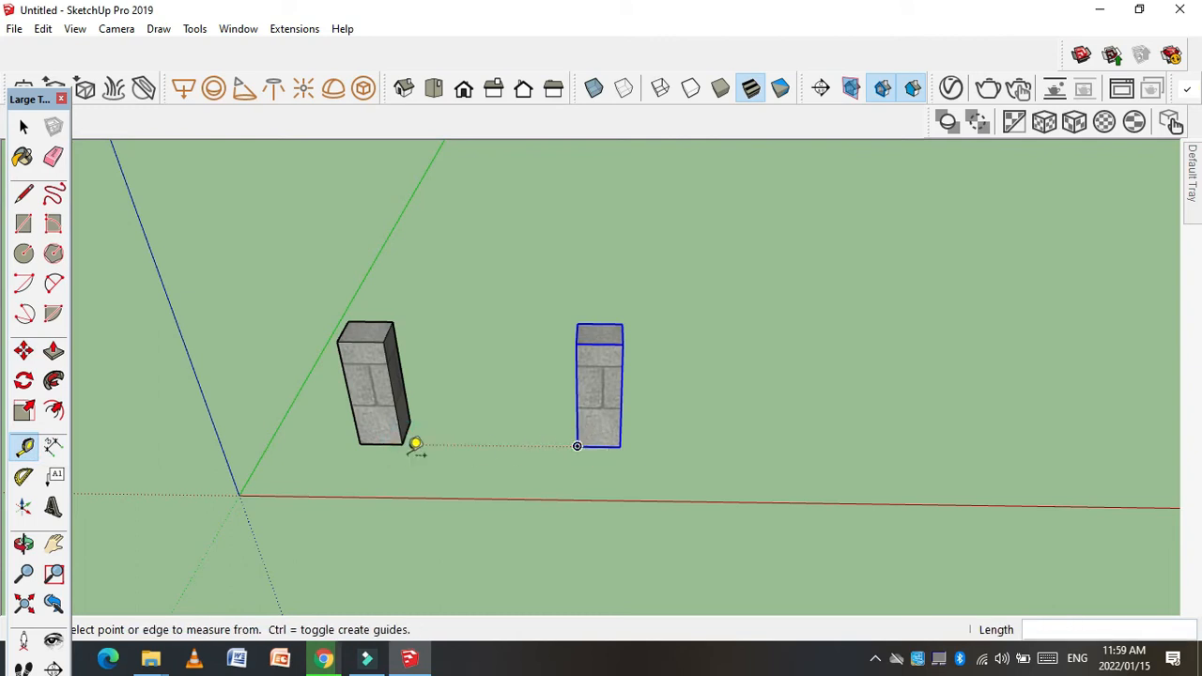
left_click(359, 445)
scroll(355, 445, "down", 1)
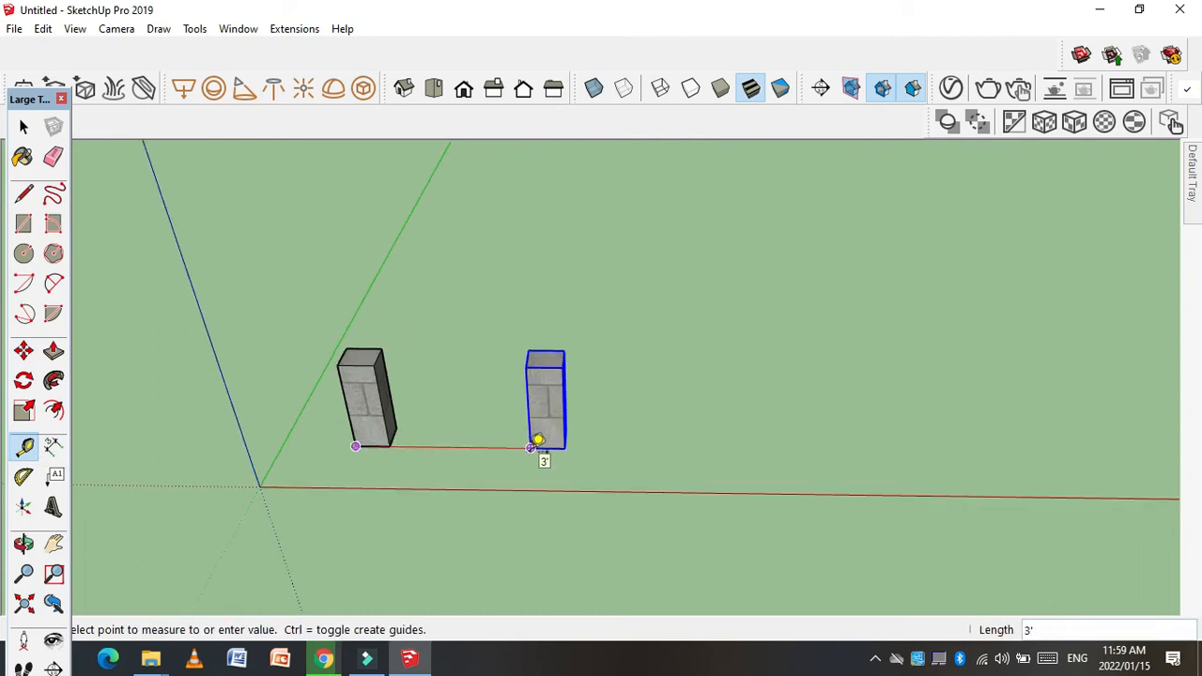
key("Escape")
left_click(355, 447)
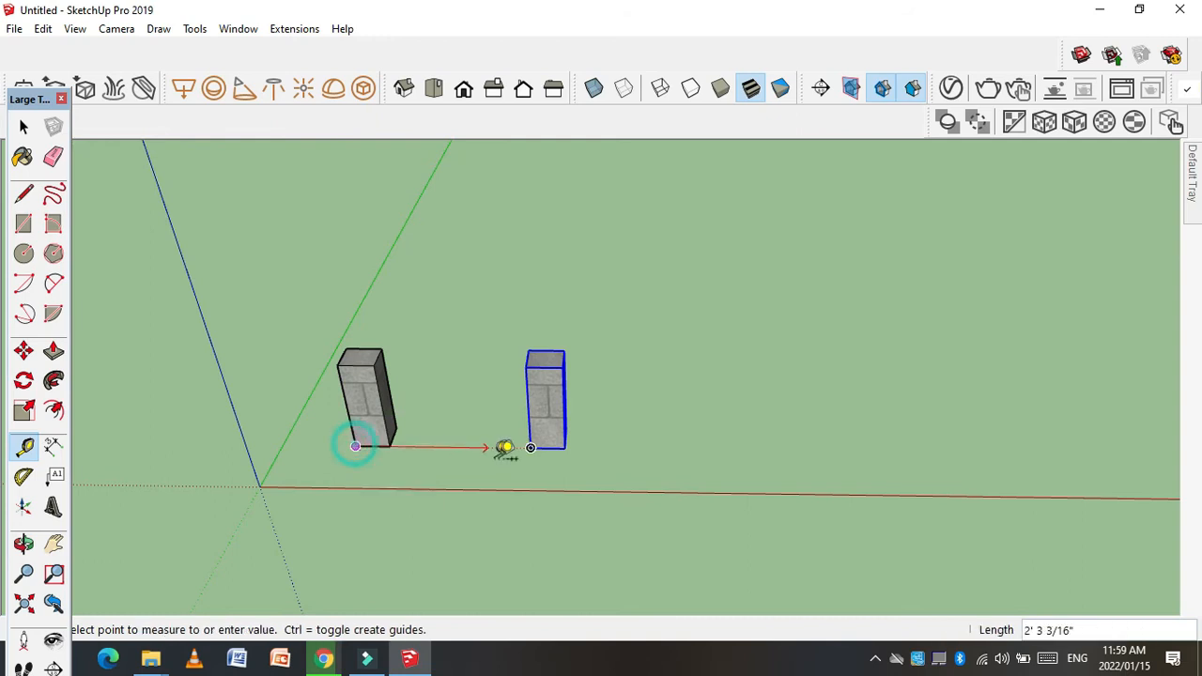
left_click(537, 442)
scroll(515, 416, "up", 2)
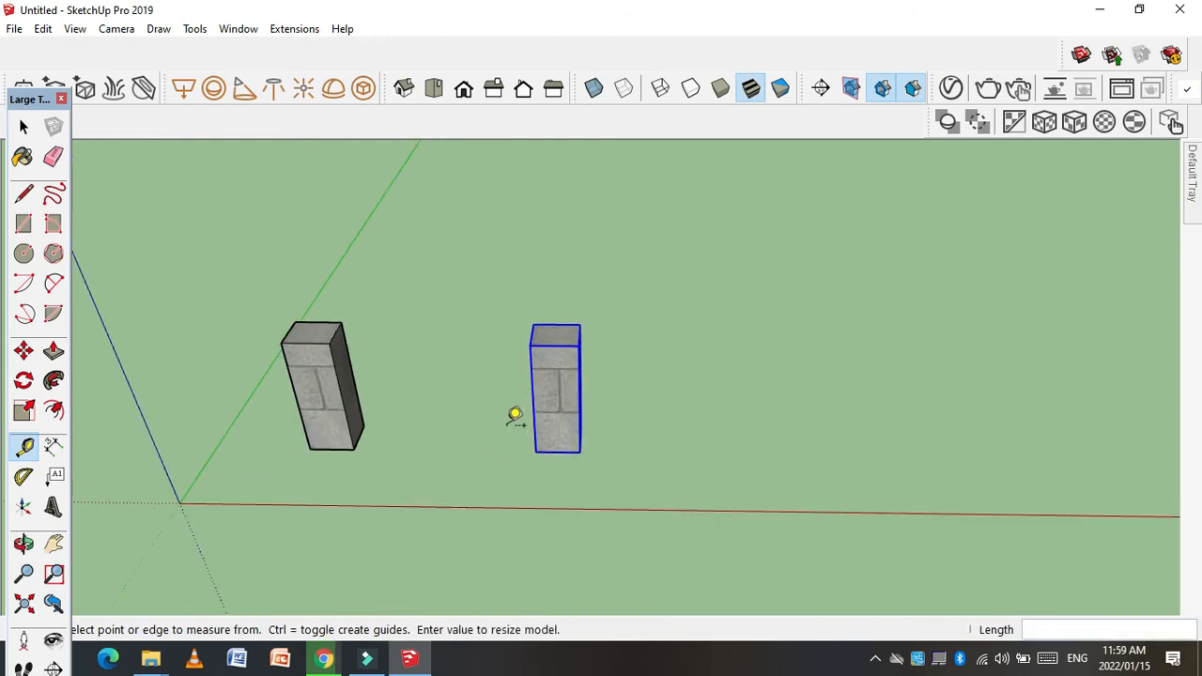
- Delete the copied block and select the remaining block nearest the origin
left_click(24, 126)
scroll(231, 411, "down", 1)
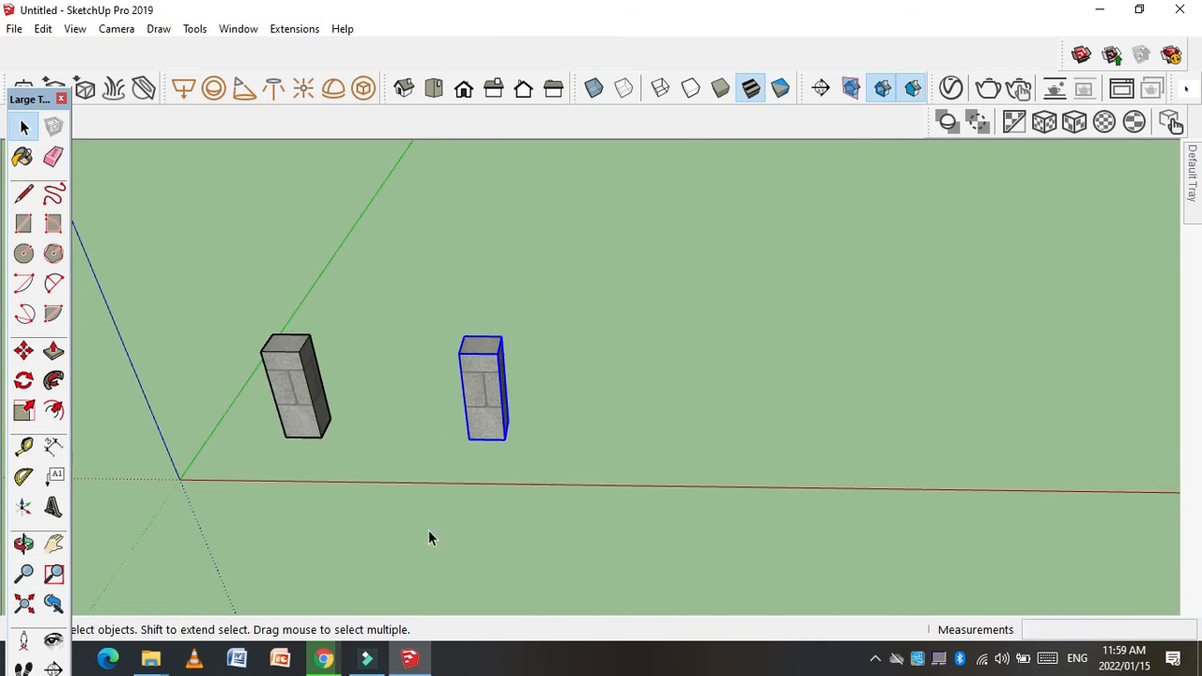
key("Delete")
left_click(296, 338)
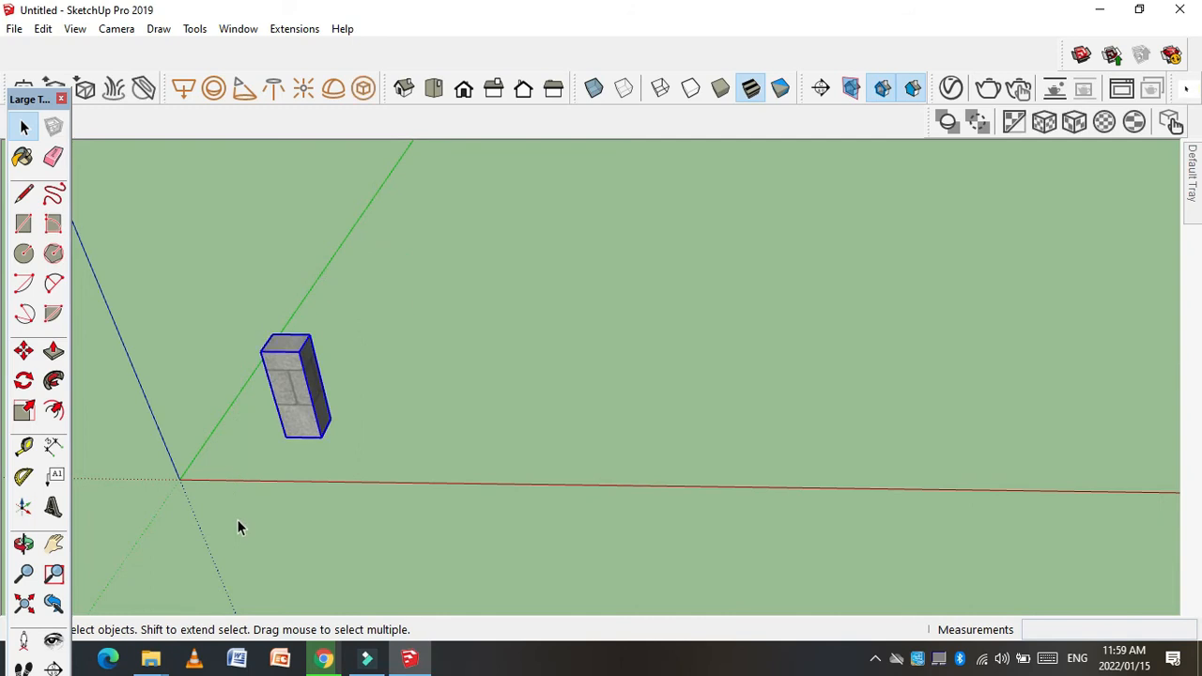
scroll(282, 442, "down", 2)
scroll(274, 426, "up", 3)
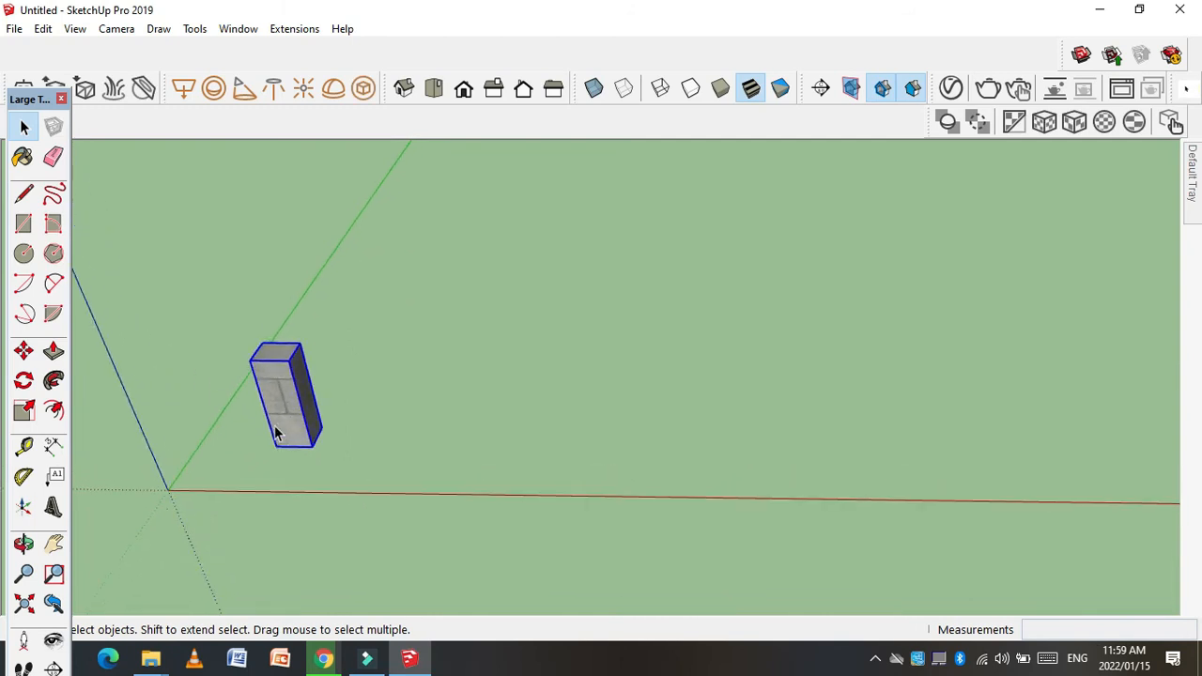
scroll(272, 421, "up", 1)
key("m")
left_click(279, 466)
key("ctrl")
scroll(285, 464, "down", 2)
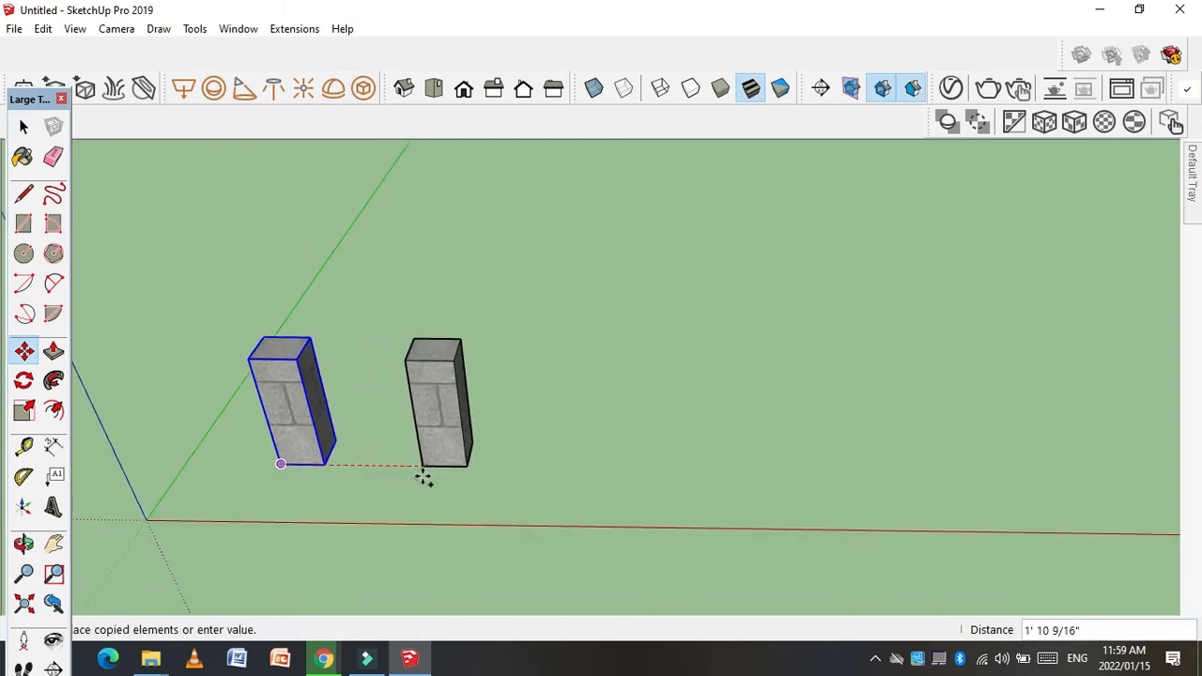
key("Escape")
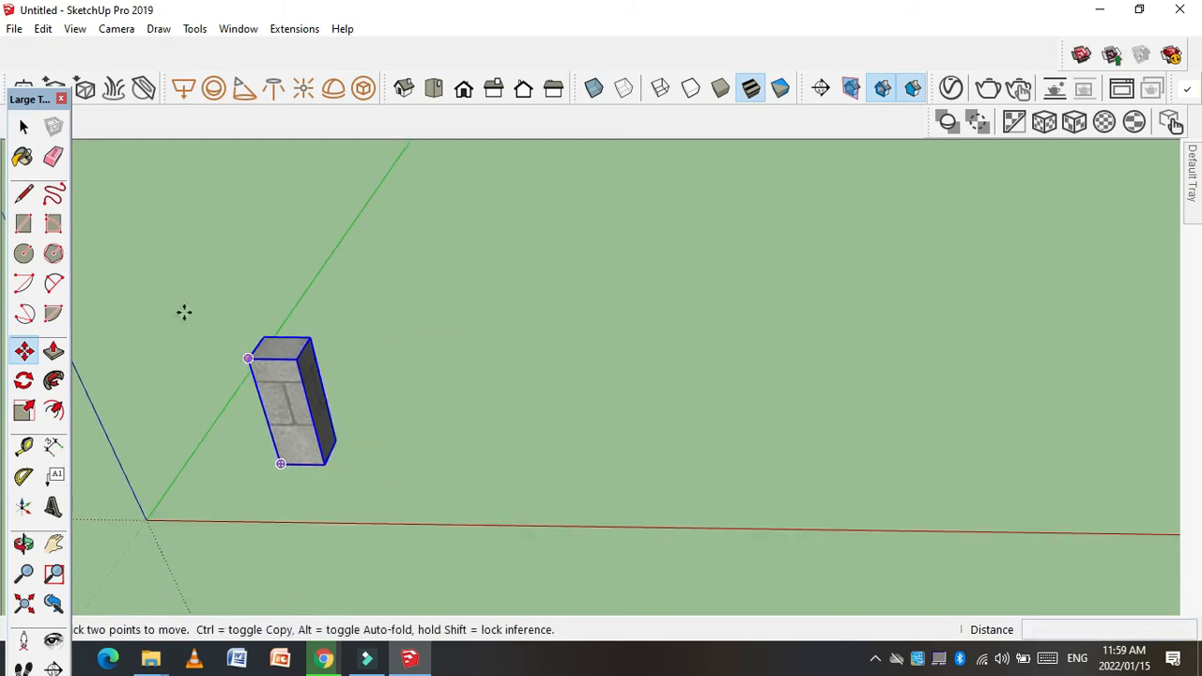
- Copy the block 3' along the red axis from its lower front corner with the Move tool and repeat the copy X4
left_click(24, 127)
left_click(269, 420)
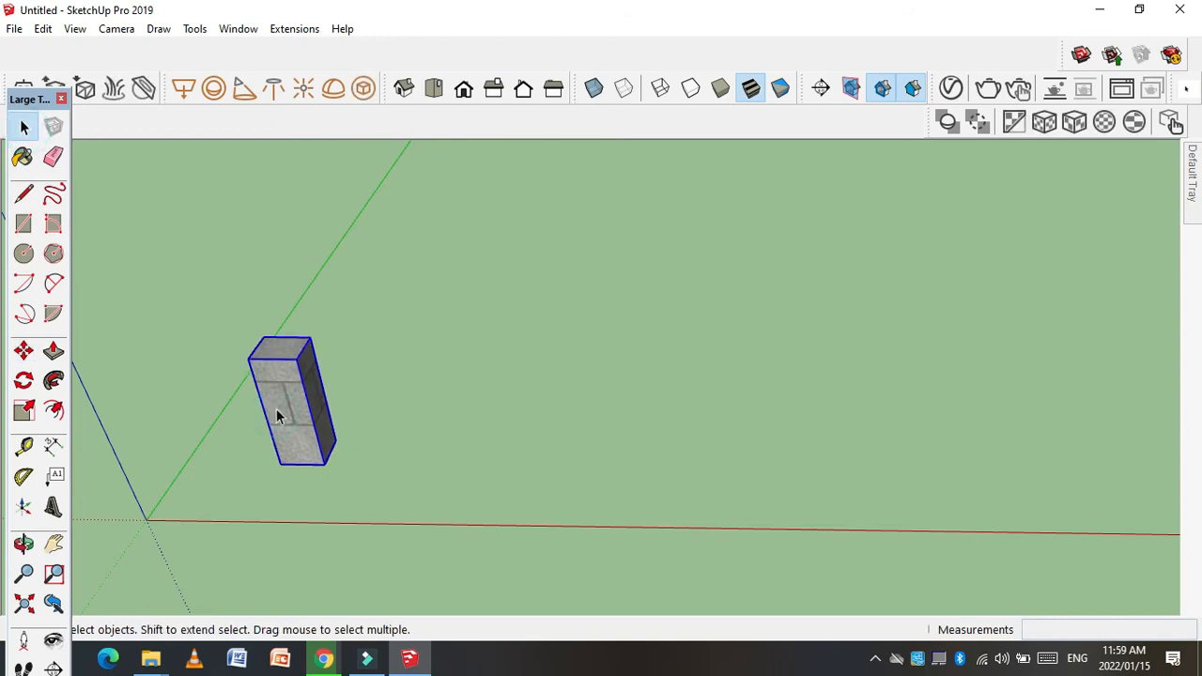
key("m")
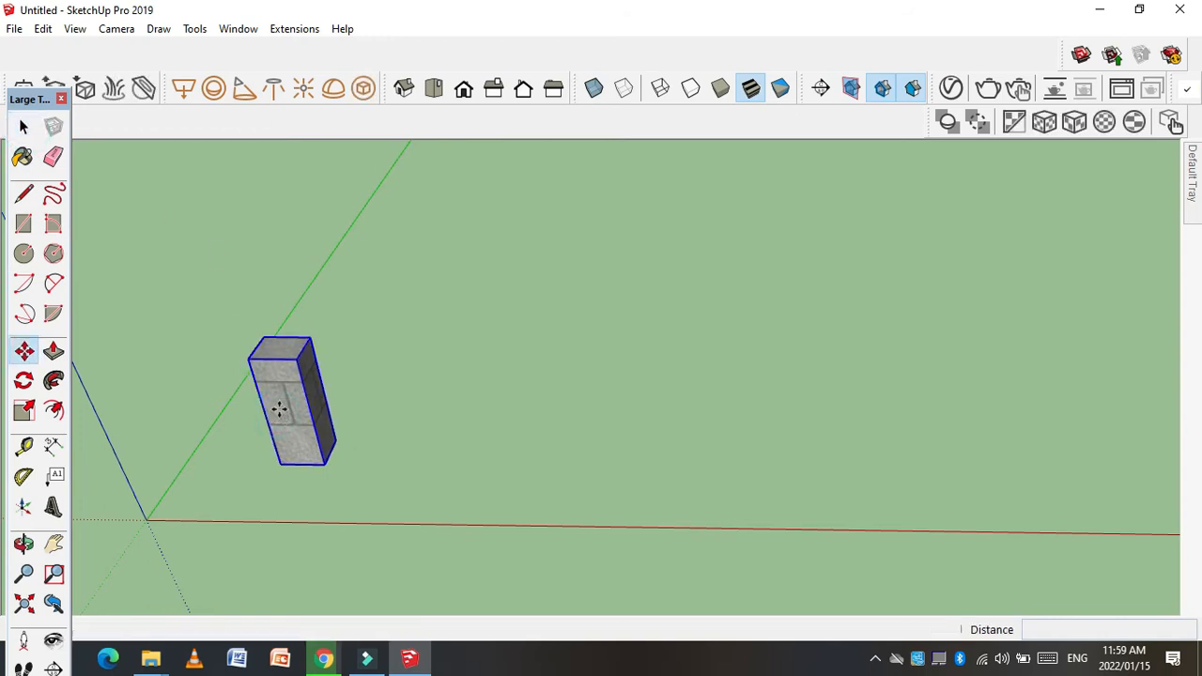
left_click(281, 465)
key("ctrl")
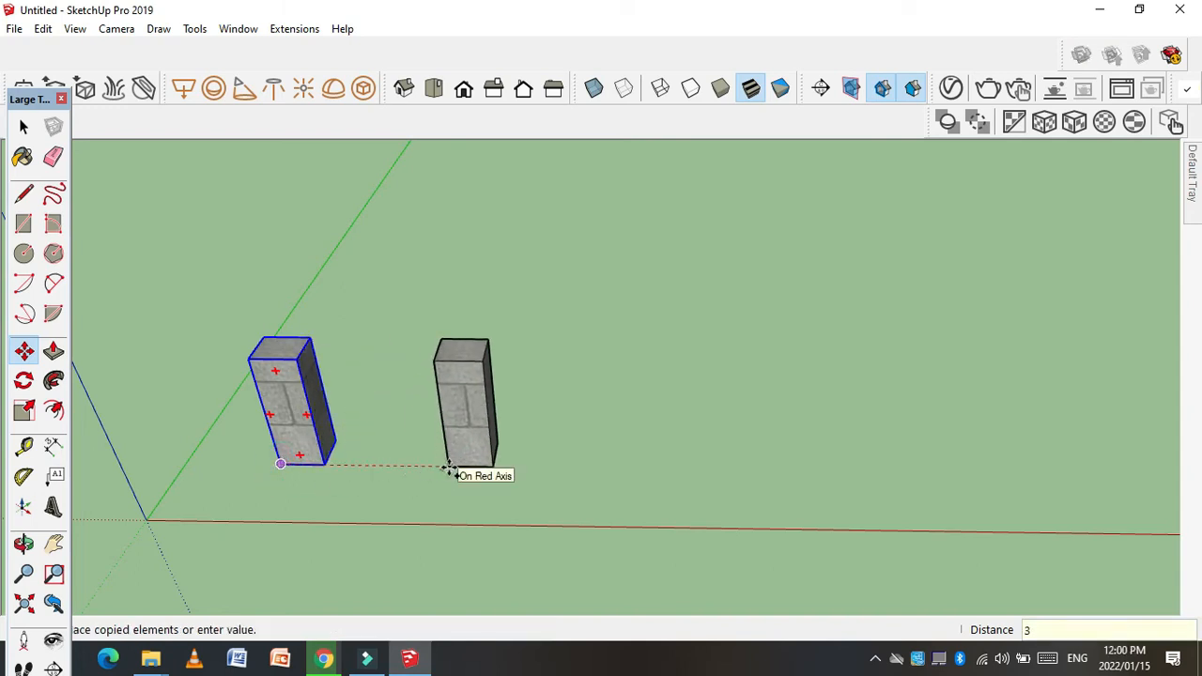
left_click(449, 467)
scroll(309, 443, "down", 3)
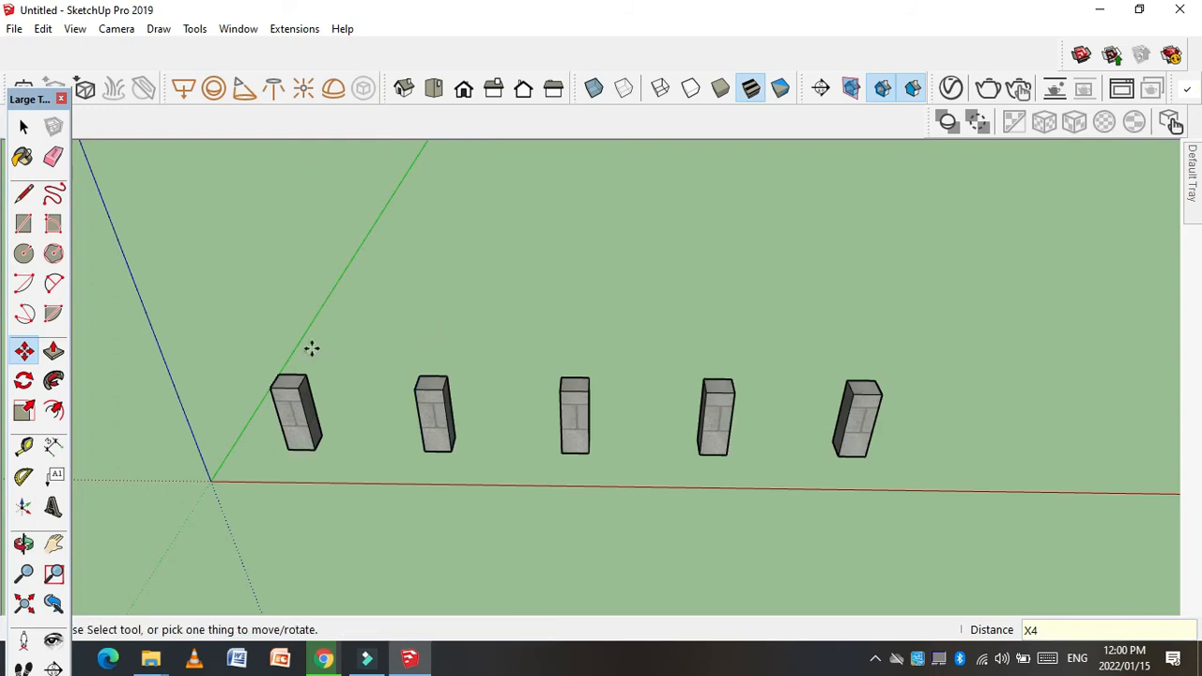
- Select the four copied blocks together and delete them, keeping the block nearest the origin
left_click(24, 127)
scroll(410, 402, "down", 1)
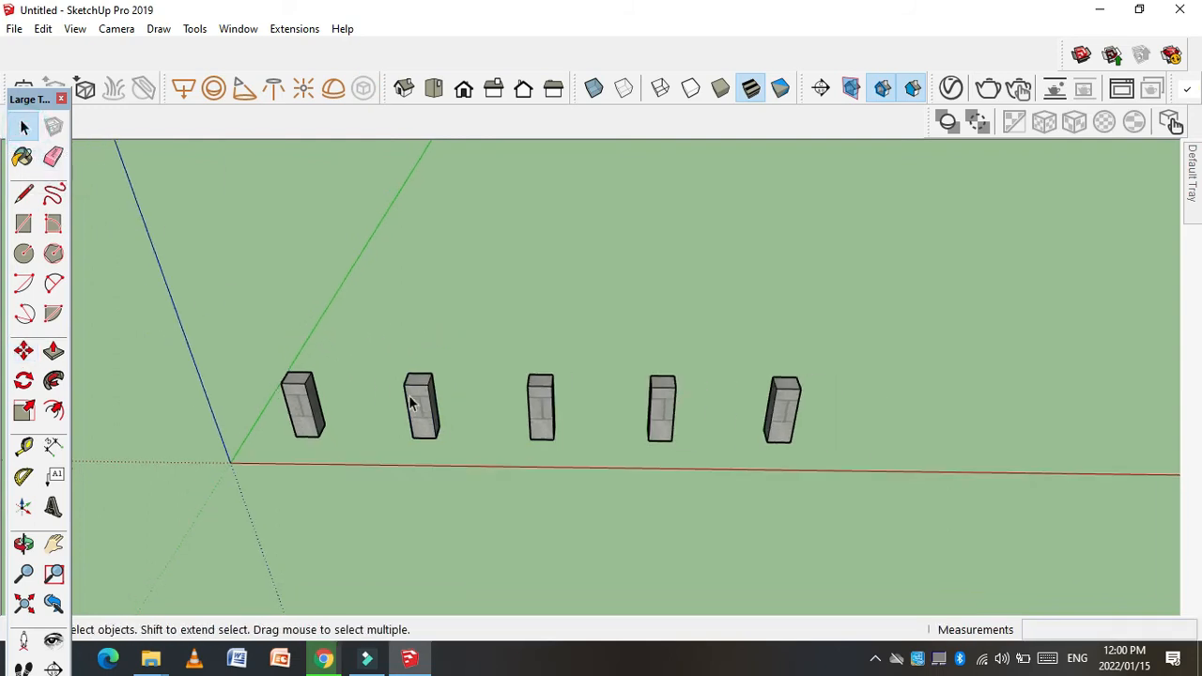
scroll(246, 371, "down", 2)
scroll(543, 394, "up", 1)
scroll(347, 366, "up", 1)
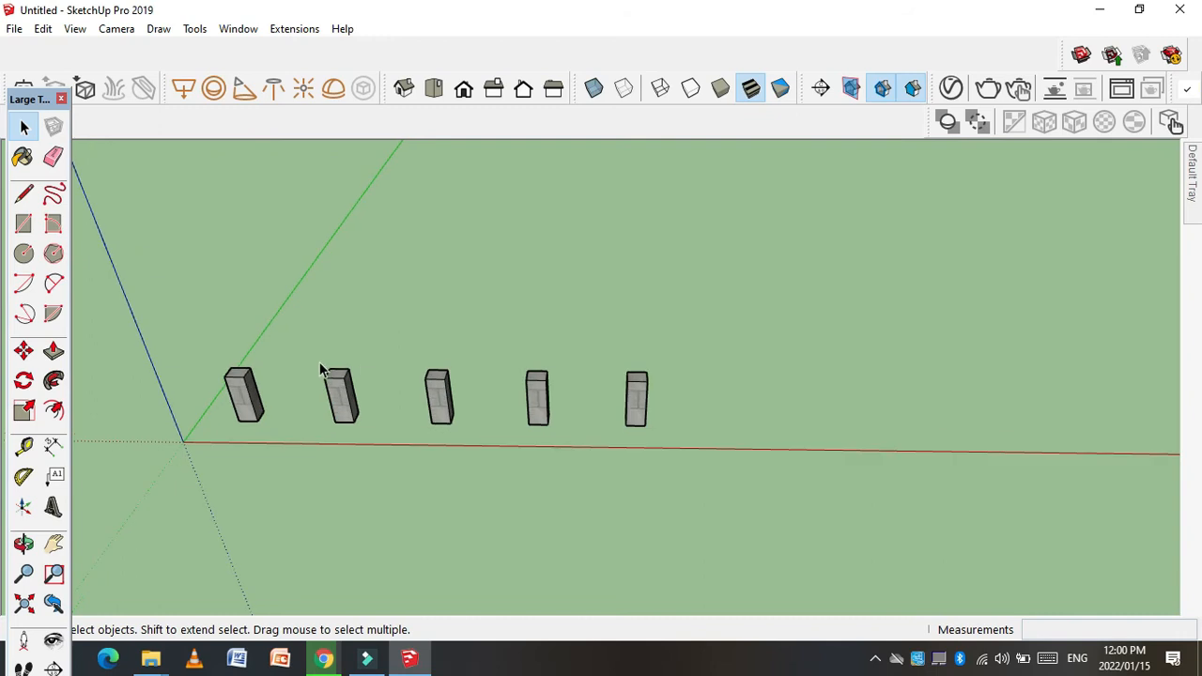
left_click_drag(185, 329, 805, 547)
scroll(713, 448, "down", 1)
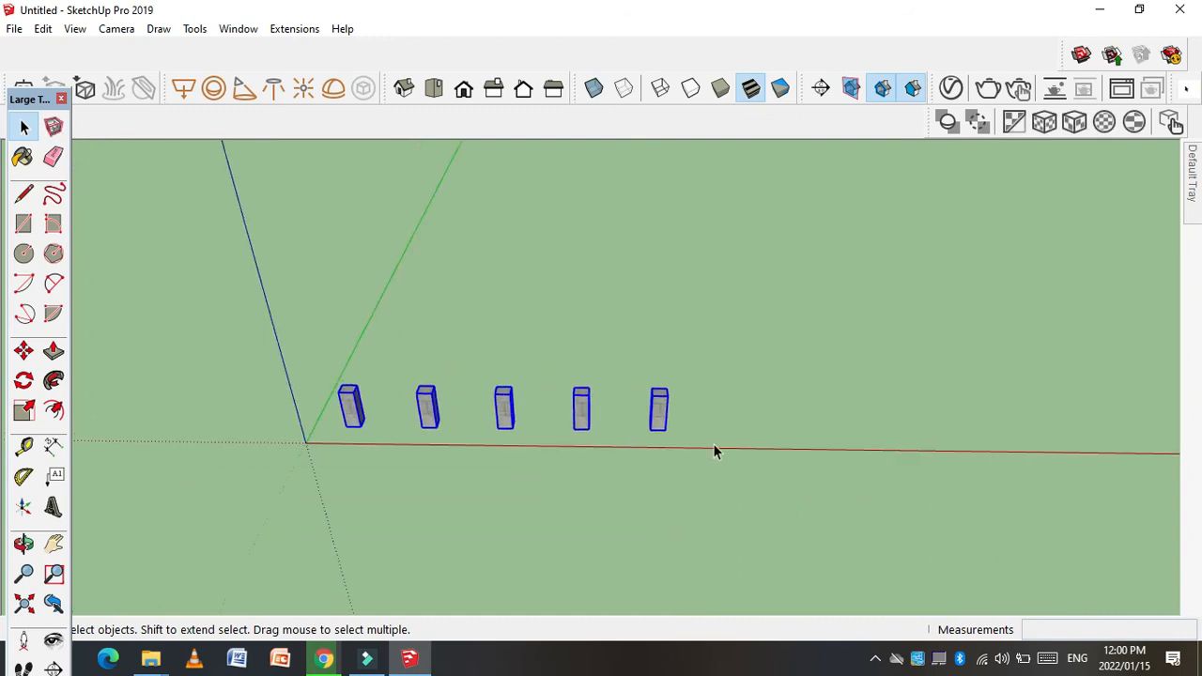
scroll(471, 364, "up", 1)
left_click_drag(397, 357, 779, 550)
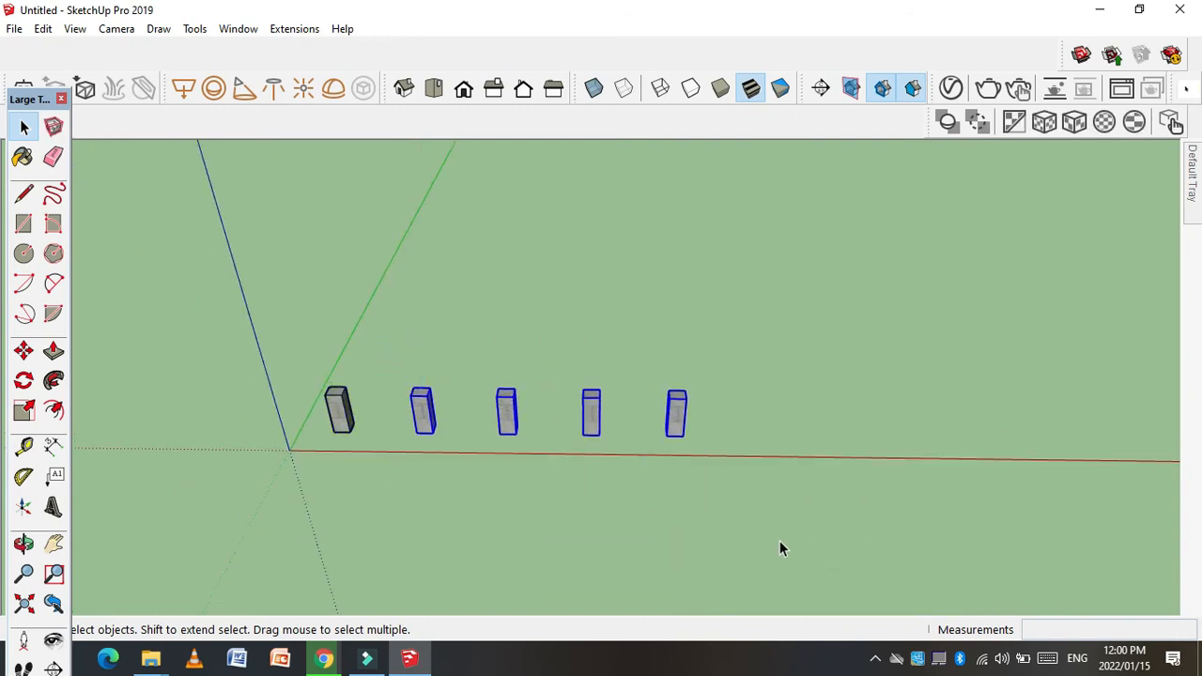
scroll(406, 421, "up", 2)
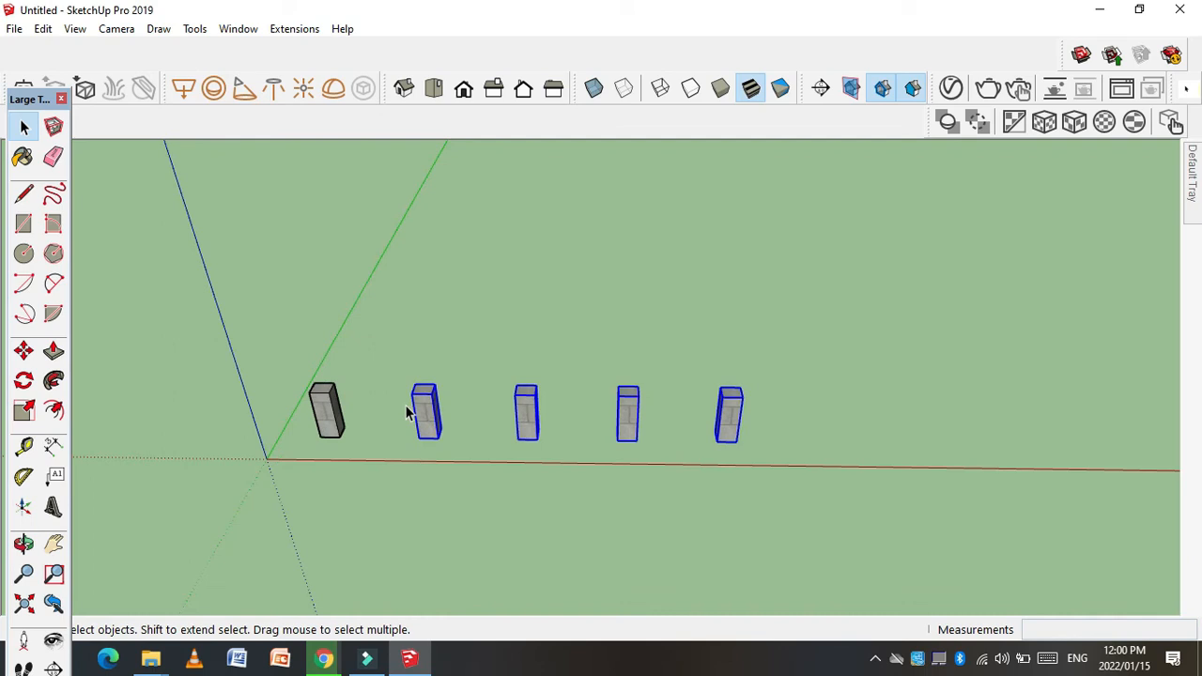
scroll(437, 425, "up", 1)
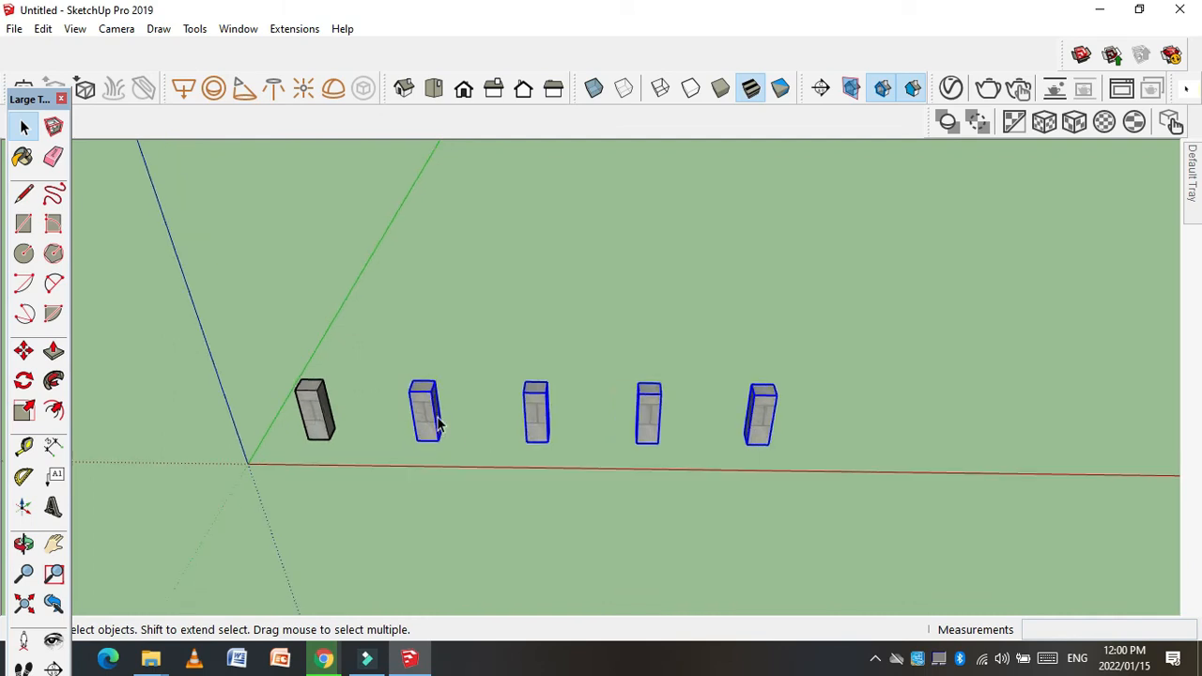
key("Delete")
- Select the whole remaining block near the origin with a selection window
scroll(309, 423, "up", 2)
left_click(309, 423)
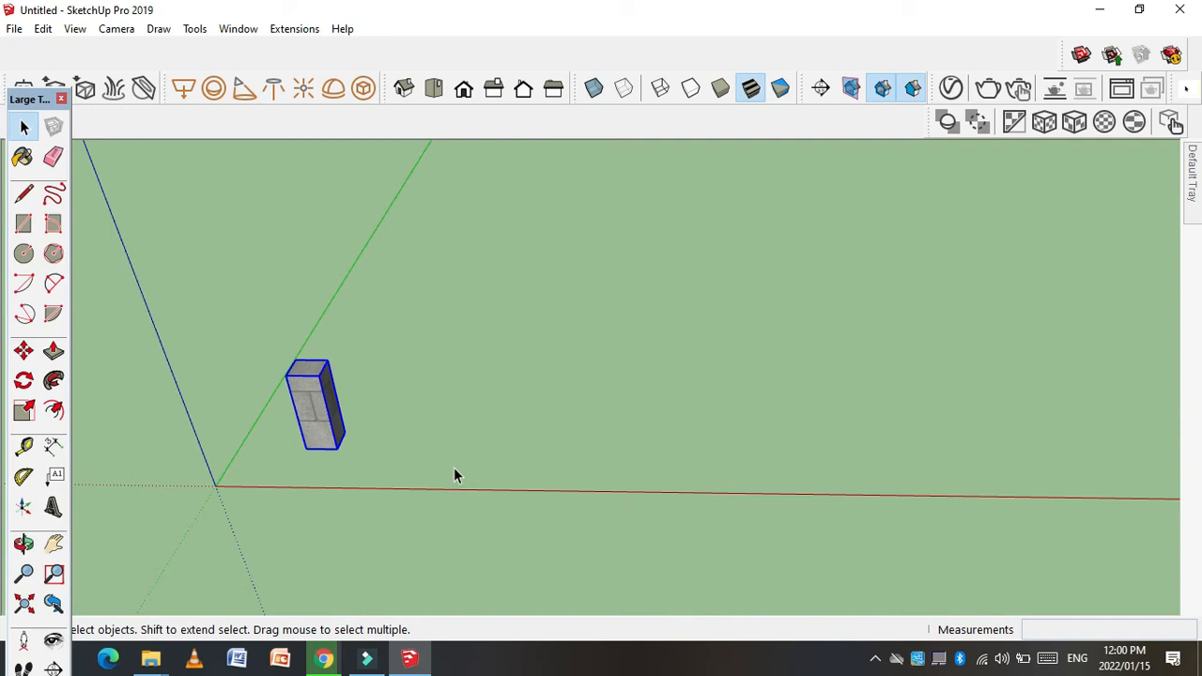
scroll(332, 470, "down", 2)
left_click_drag(220, 343, 456, 538)
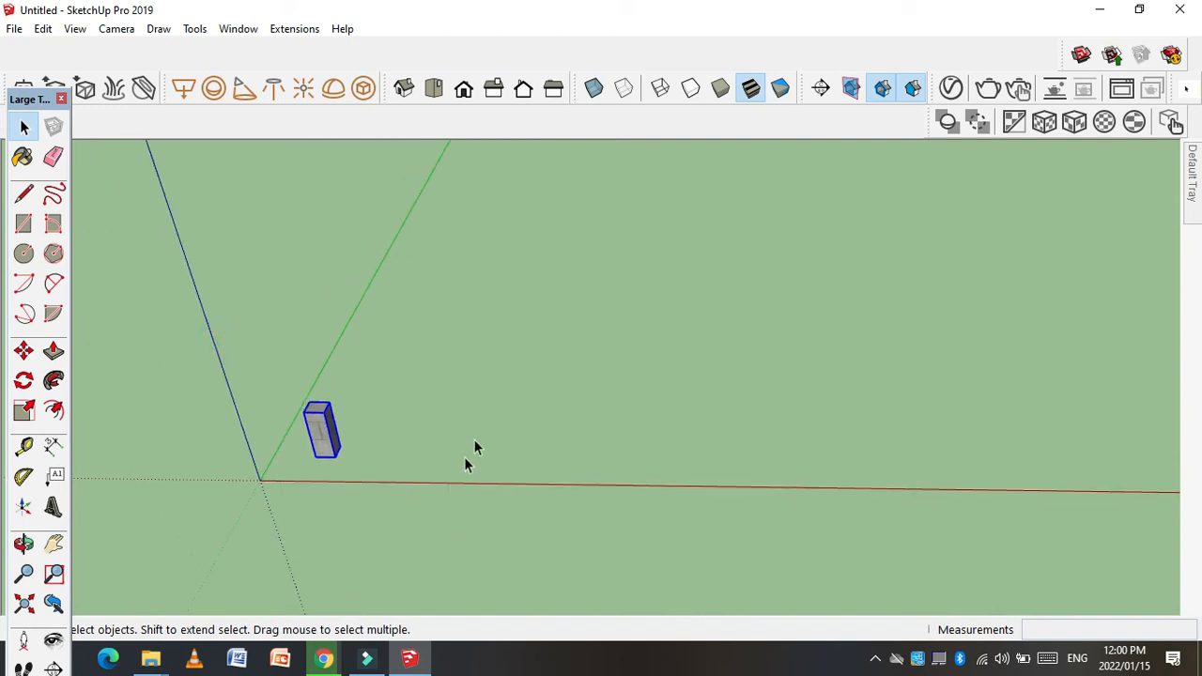
scroll(474, 448, "down", 2)
left_click_drag(245, 346, 510, 545)
scroll(364, 441, "up", 2)
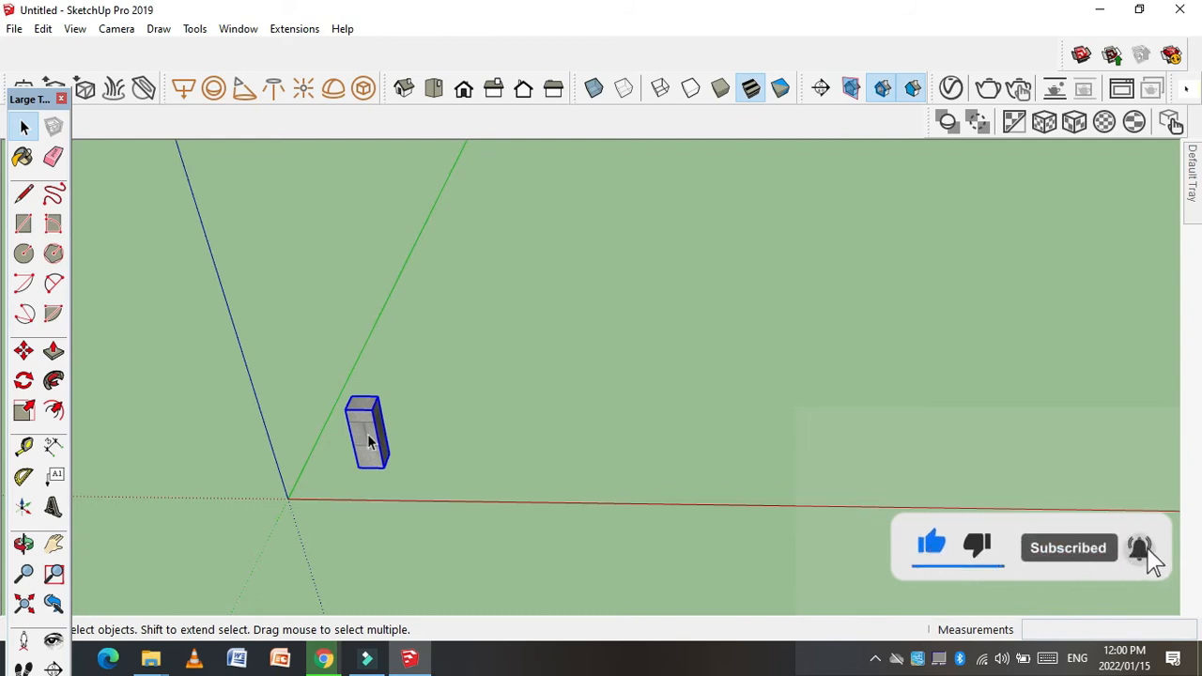
scroll(376, 451, "up", 3)
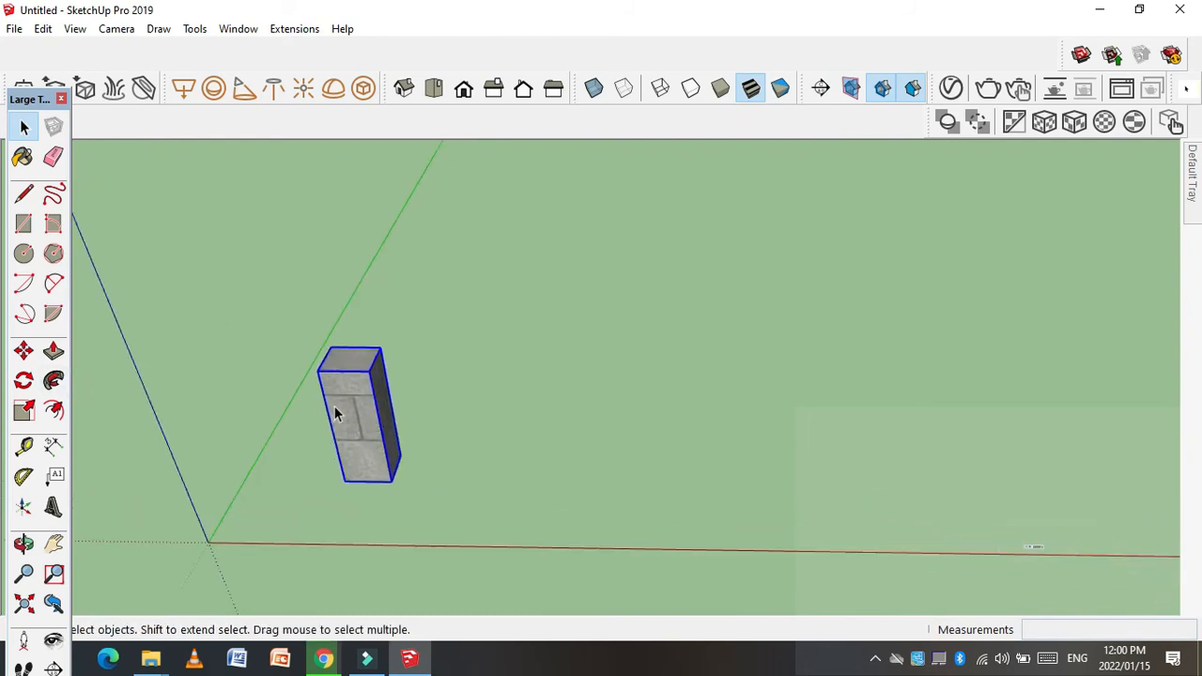
scroll(478, 460, "down", 1)
scroll(411, 471, "up", 2)
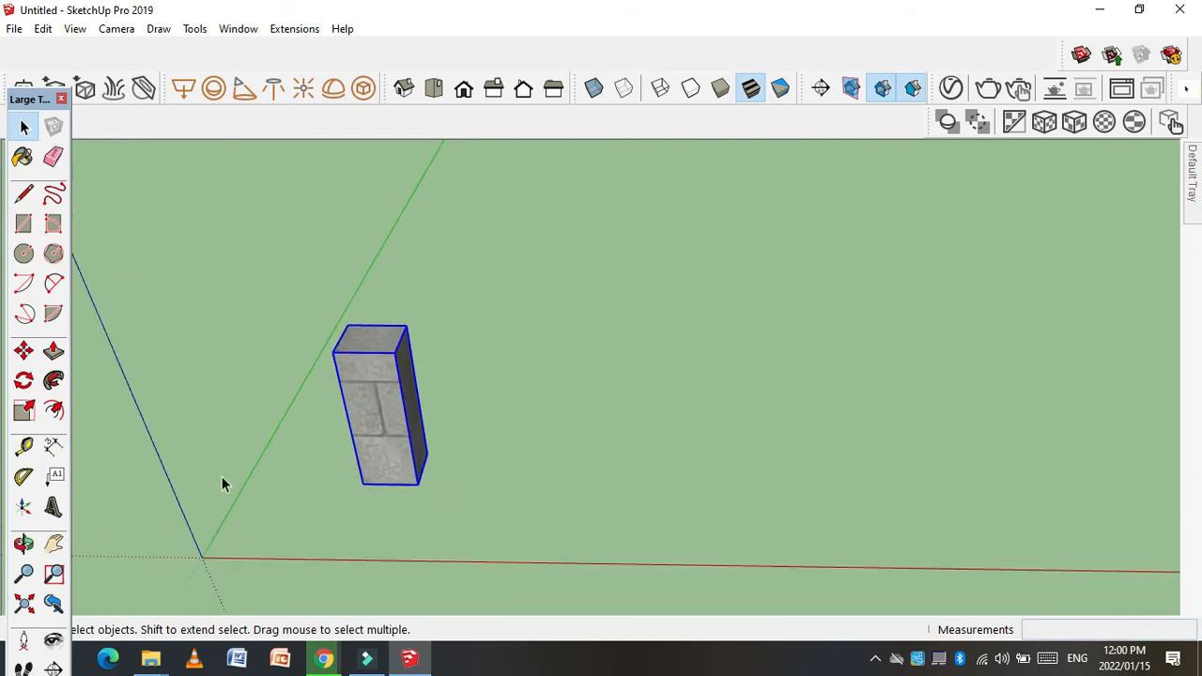
- Rotate the block 90° clockwise on the ground plane about a point in front of it, starting from the green axis direction
left_click(22, 381)
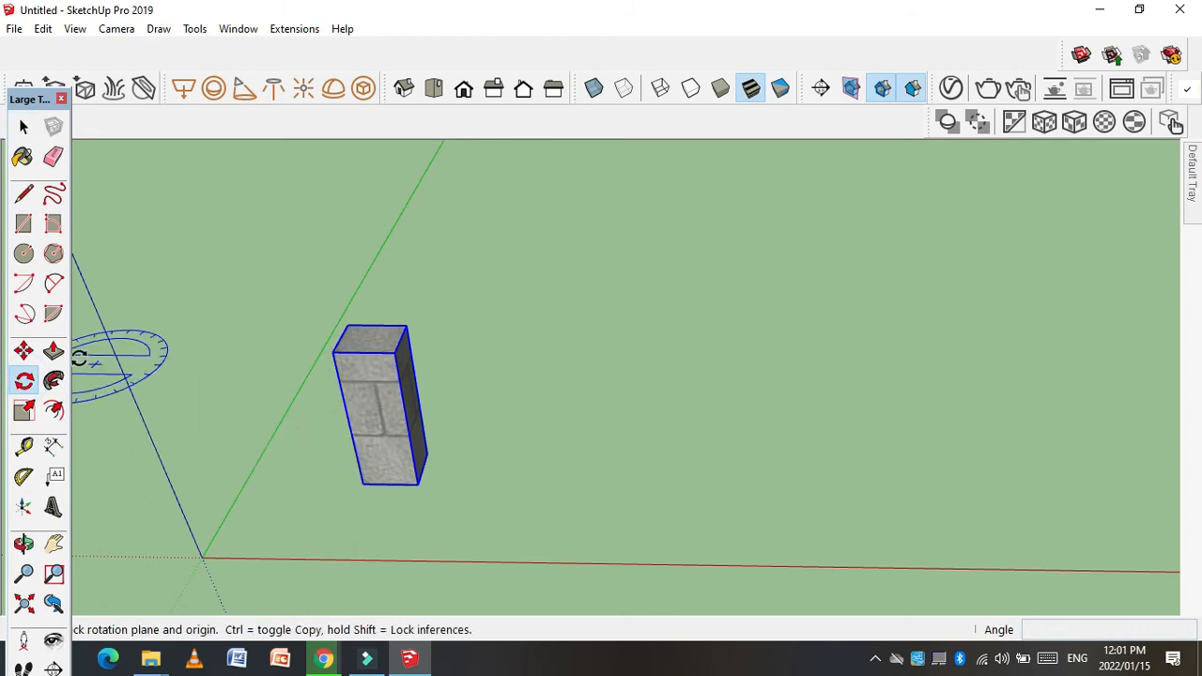
left_click(27, 385)
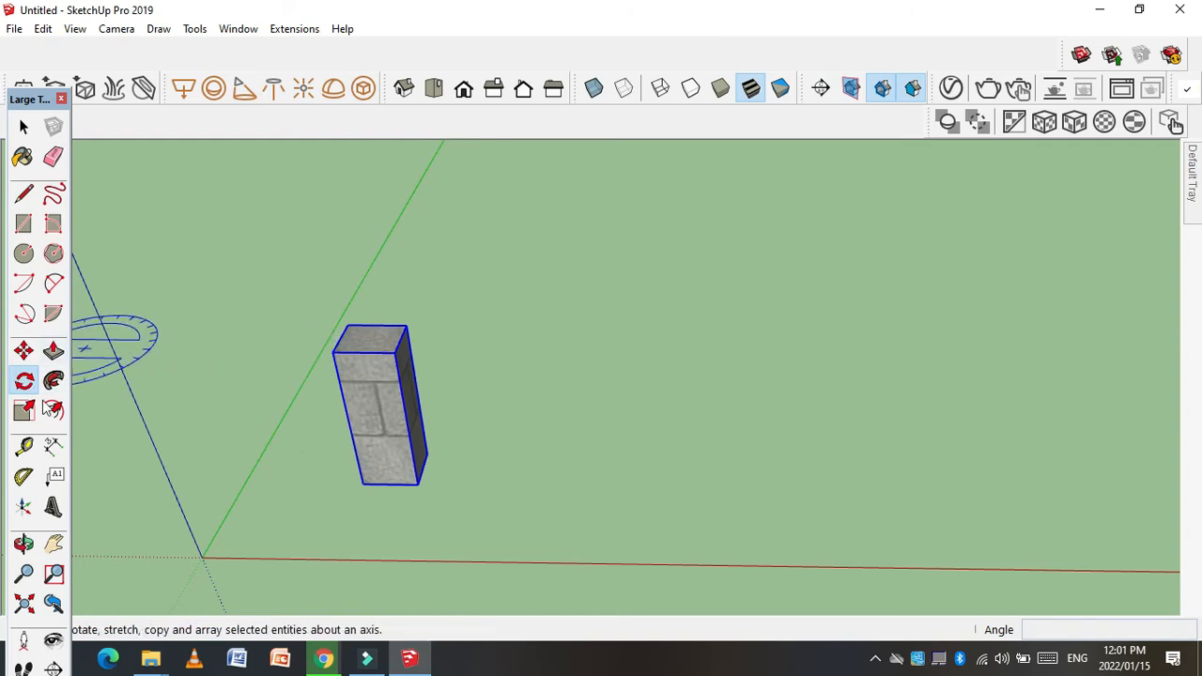
scroll(357, 336, "up", 1)
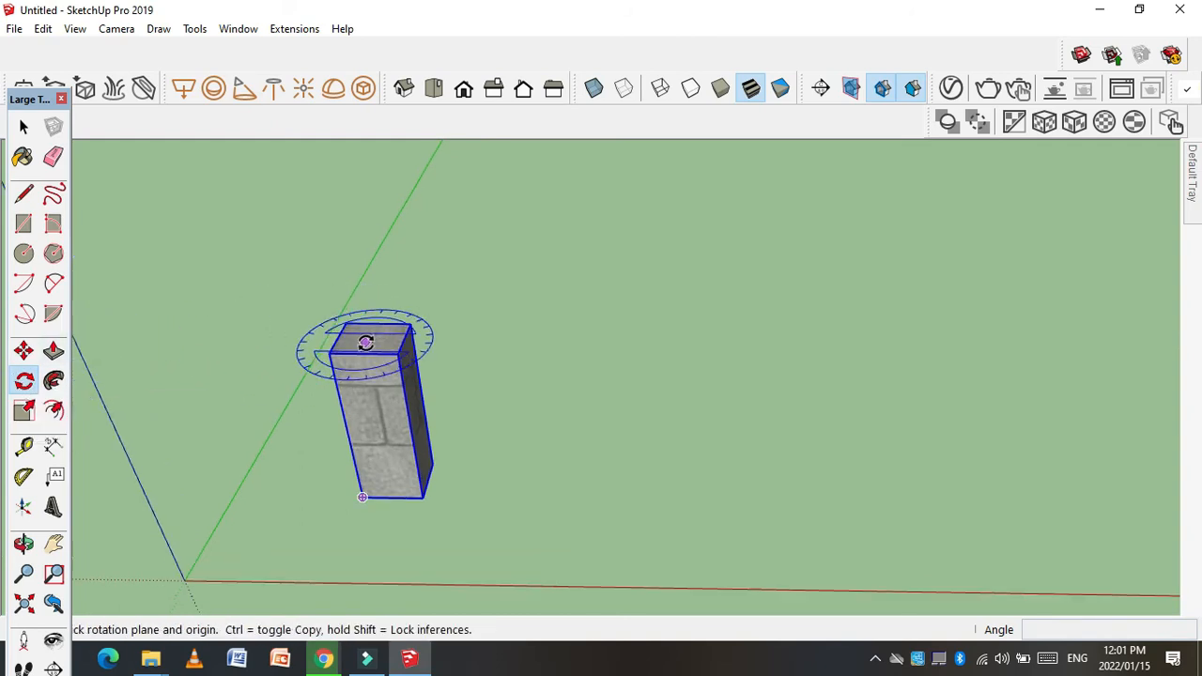
scroll(437, 446, "down", 1)
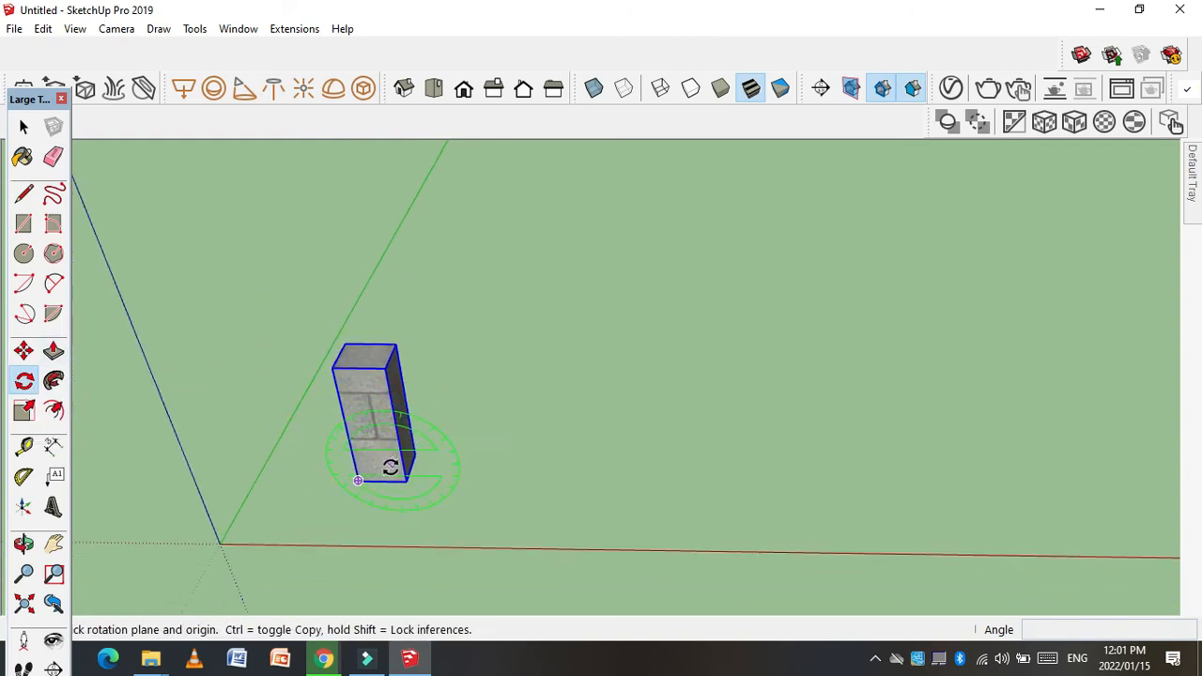
left_click(485, 511)
key("Escape")
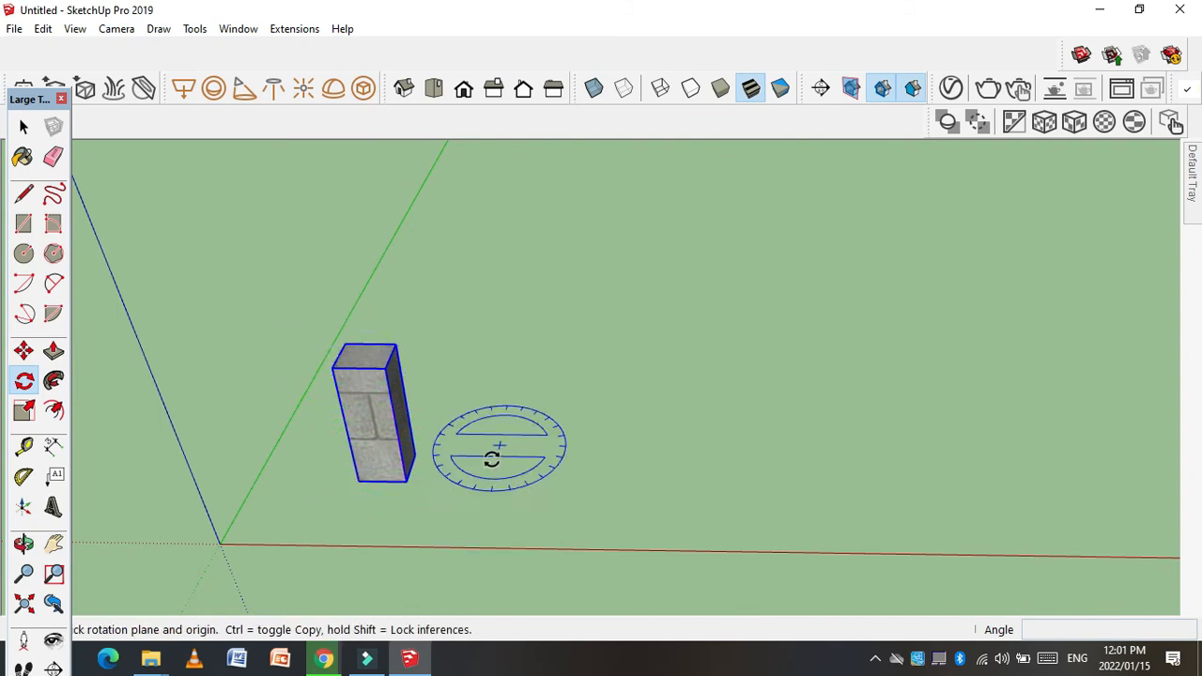
left_click(495, 515)
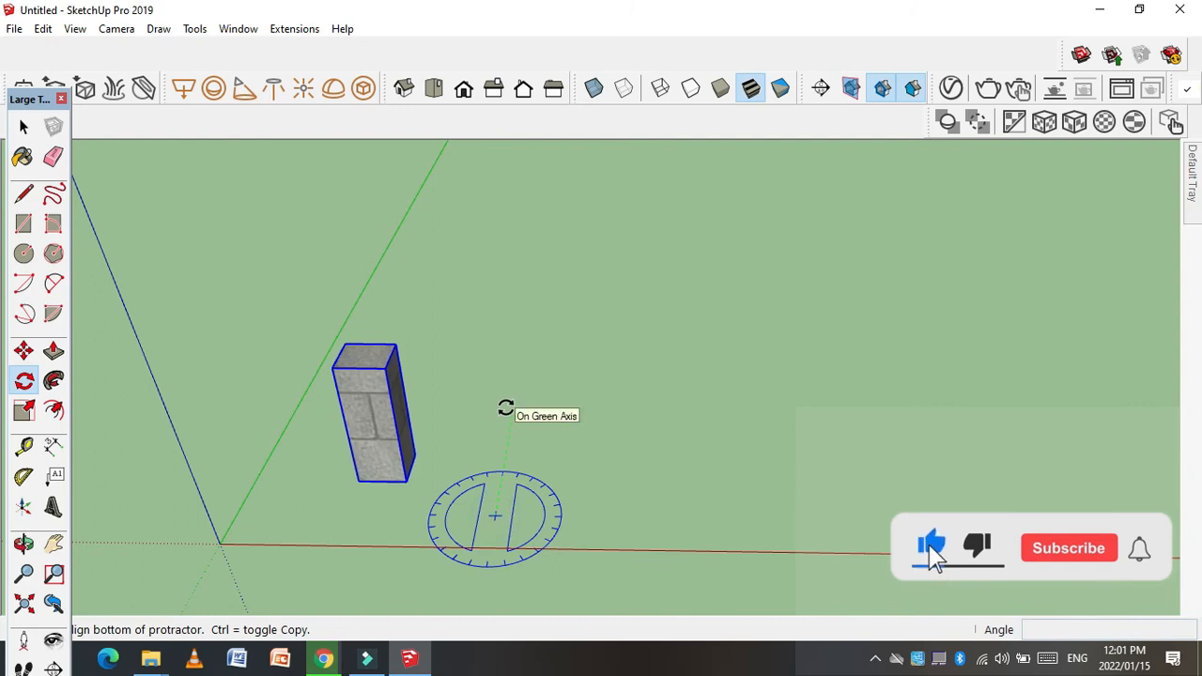
left_click(506, 408)
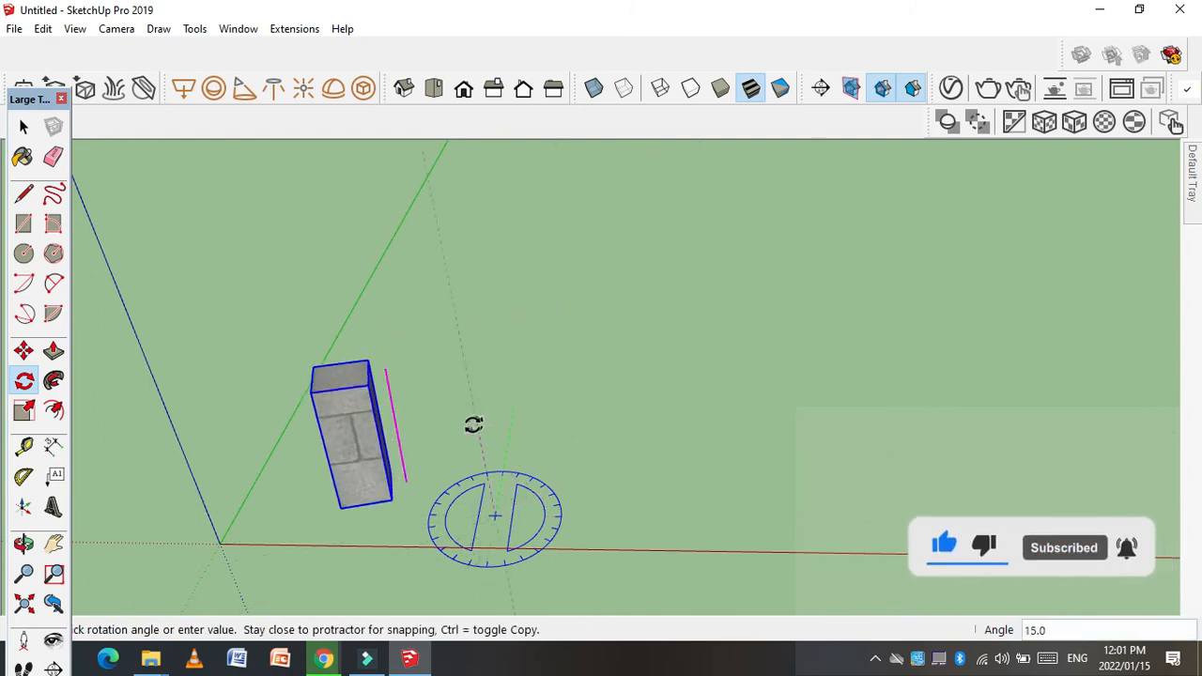
scroll(451, 429, "down", 1)
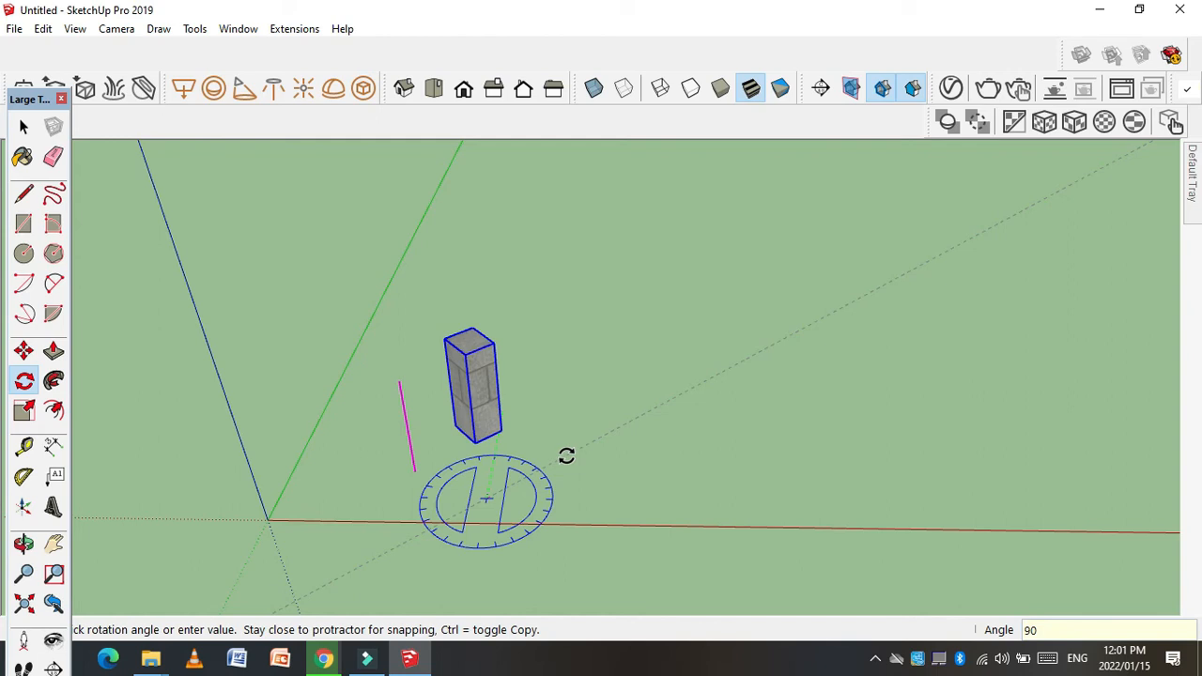
left_click(567, 456)
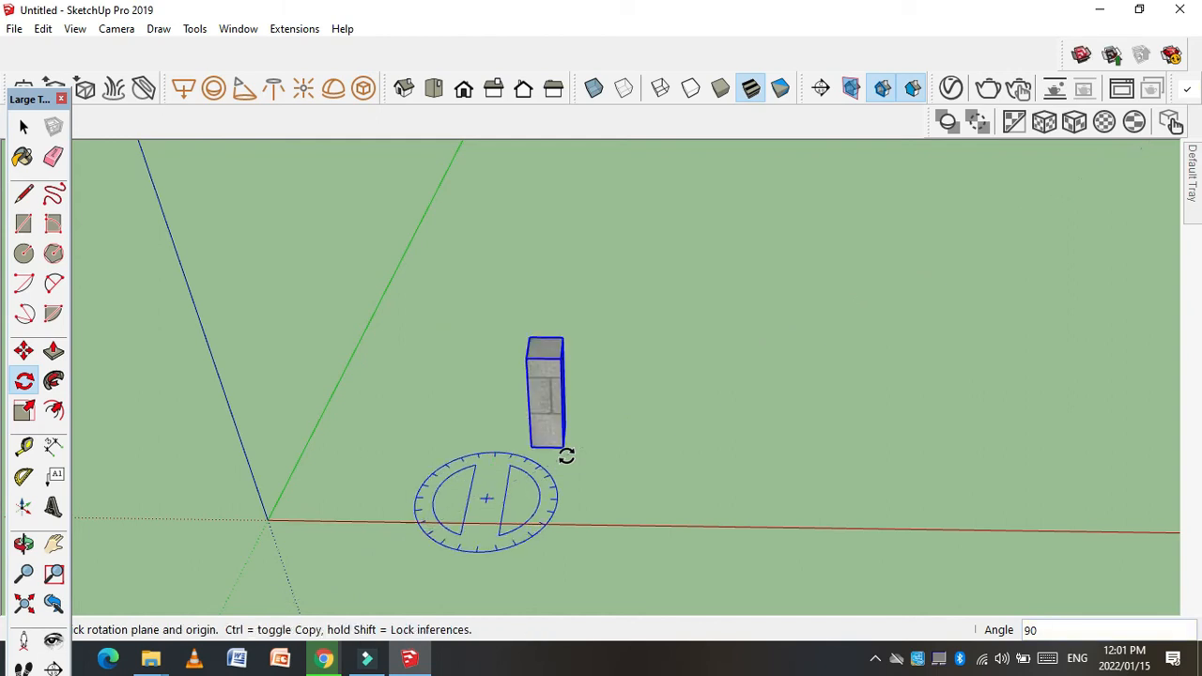
middle_click_drag(660, 464, 494, 182)
scroll(398, 294, "down", 1)
scroll(459, 287, "up", 4)
left_click(441, 315)
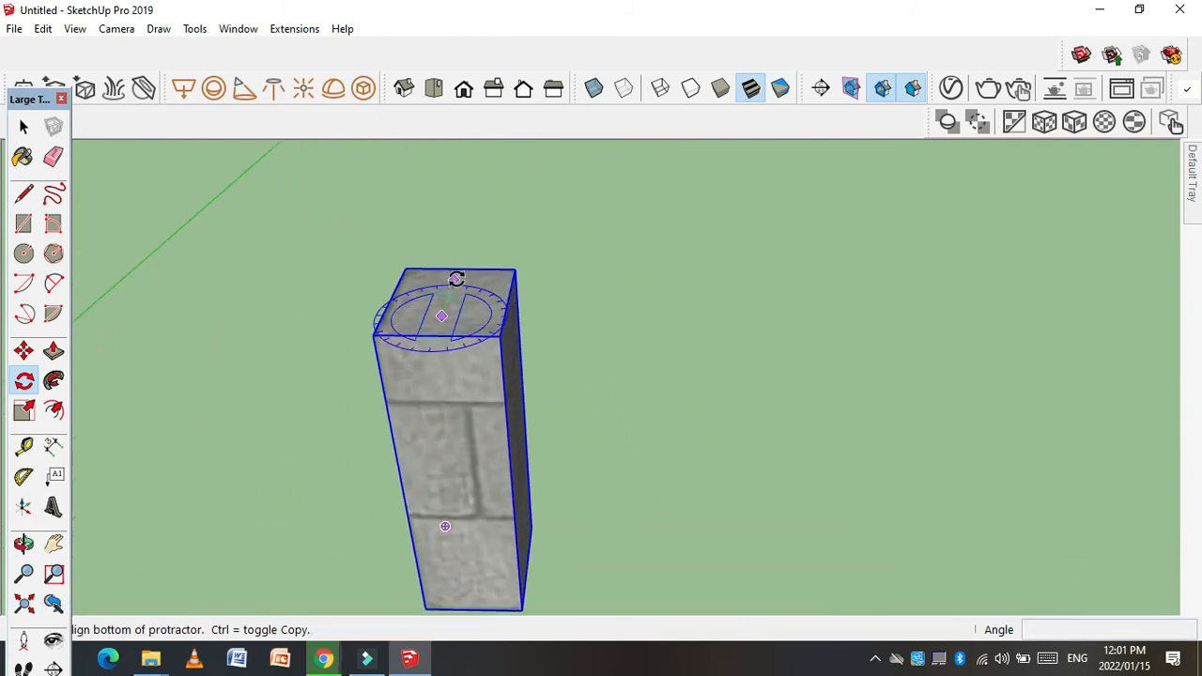
left_click(457, 279)
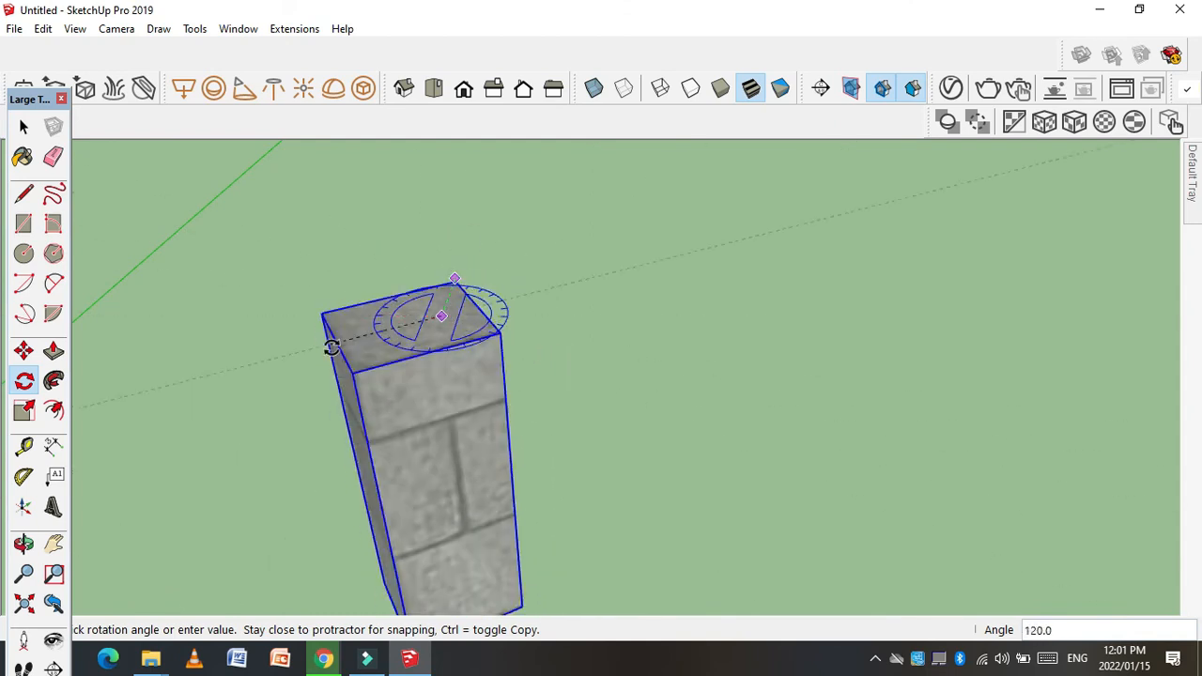
key("Escape")
scroll(413, 300, "down", 2)
scroll(441, 348, "down", 3)
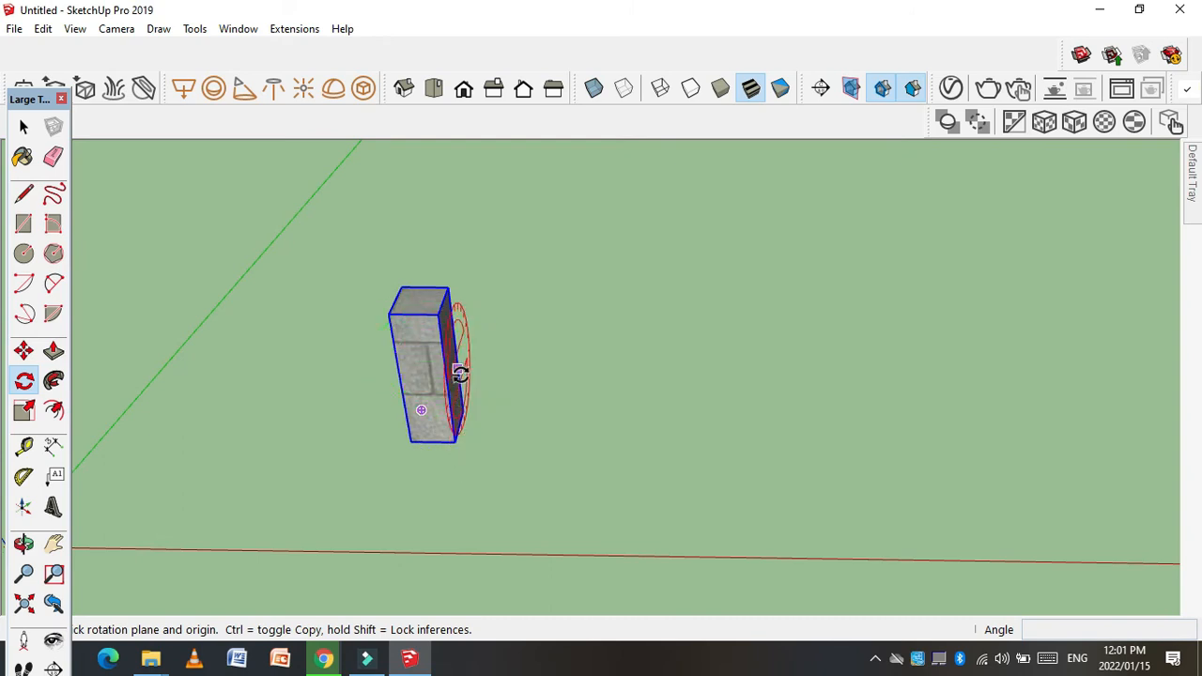
scroll(451, 357, "up", 3)
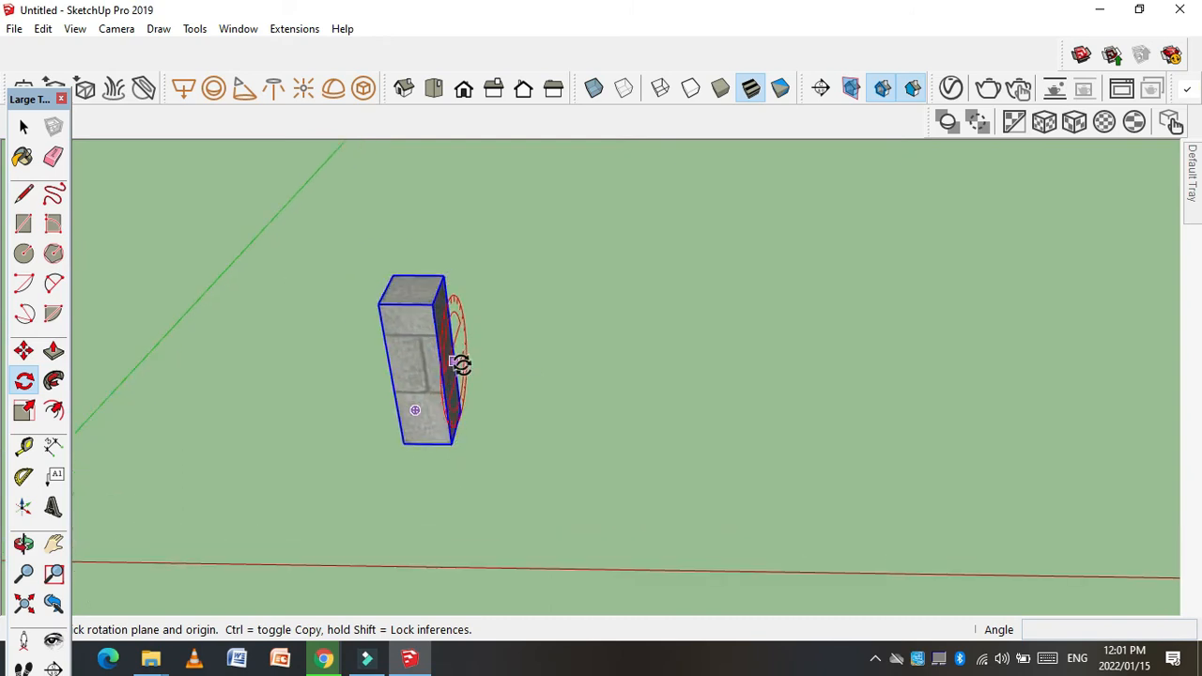
scroll(454, 339, "up", 2)
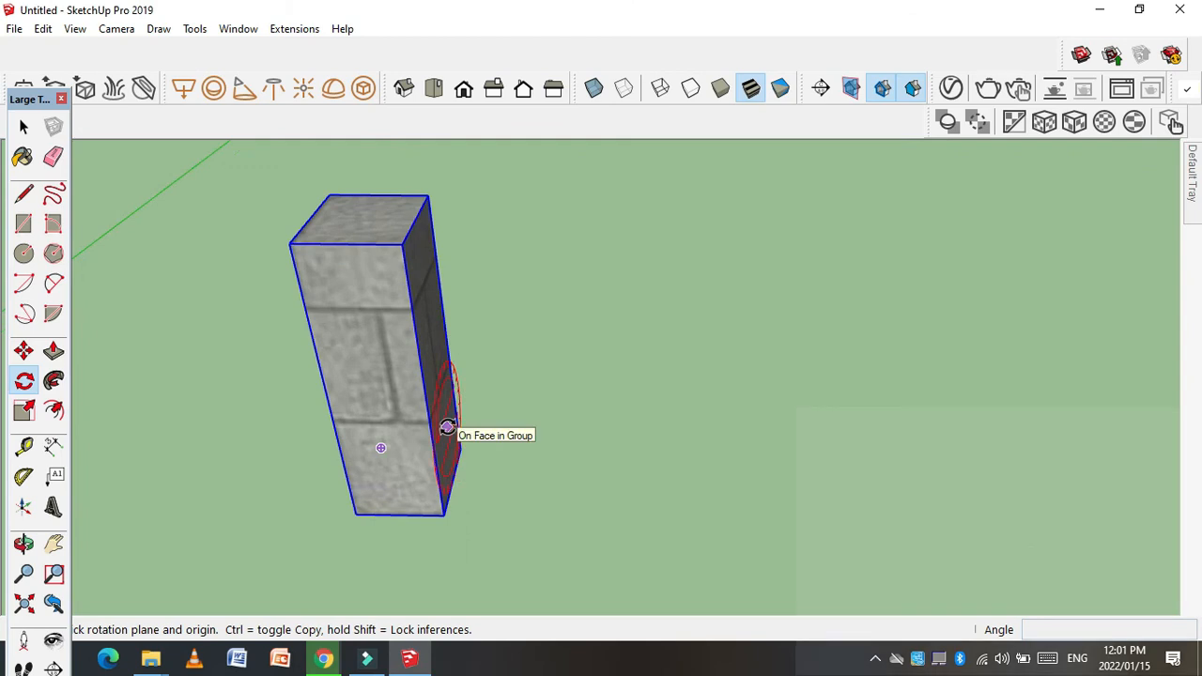
left_click(447, 428)
left_click(430, 297)
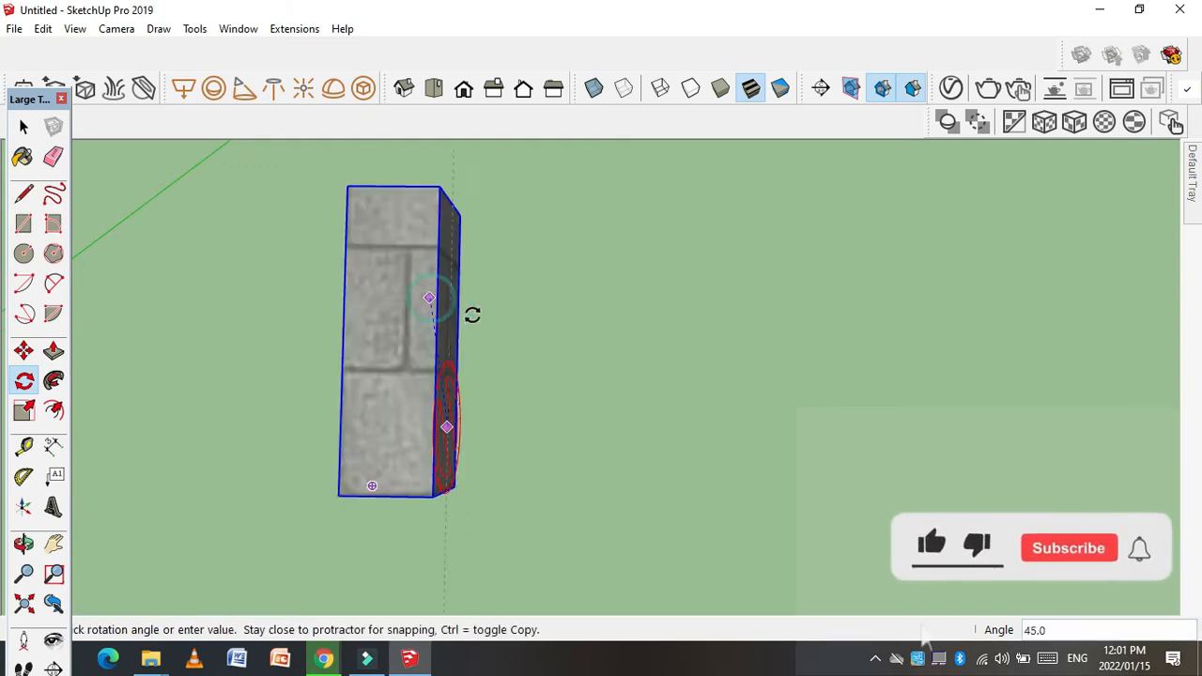
left_click(481, 328)
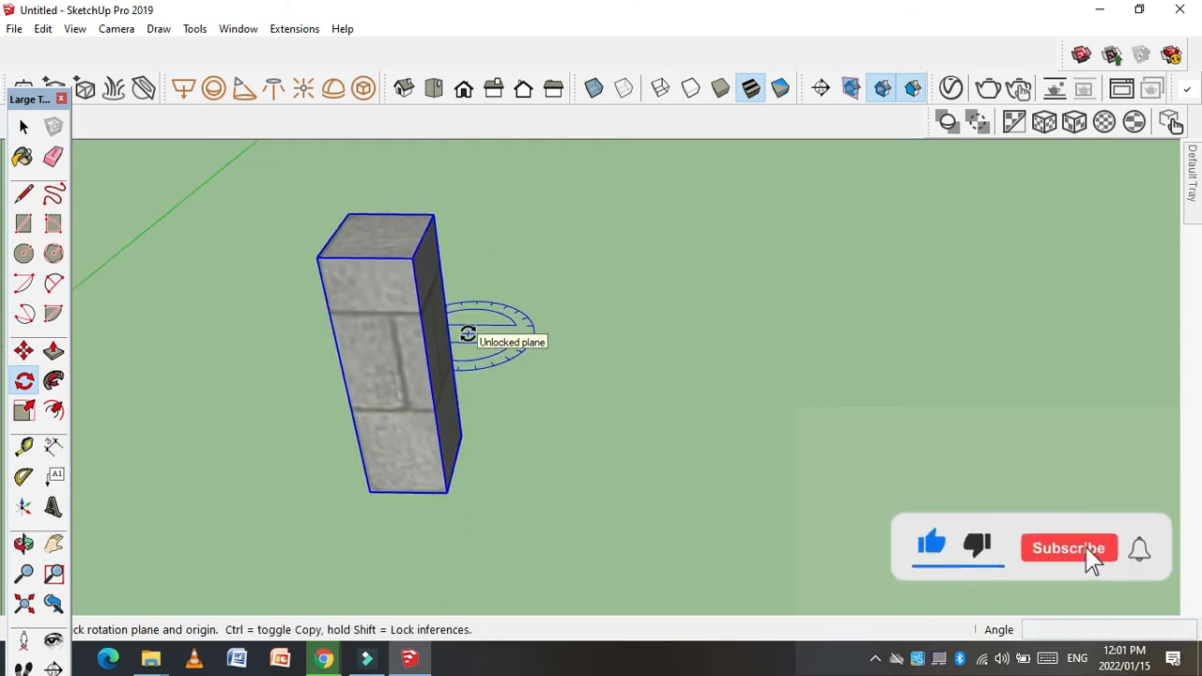
scroll(569, 348, "down", 3)
scroll(470, 362, "up", 3)
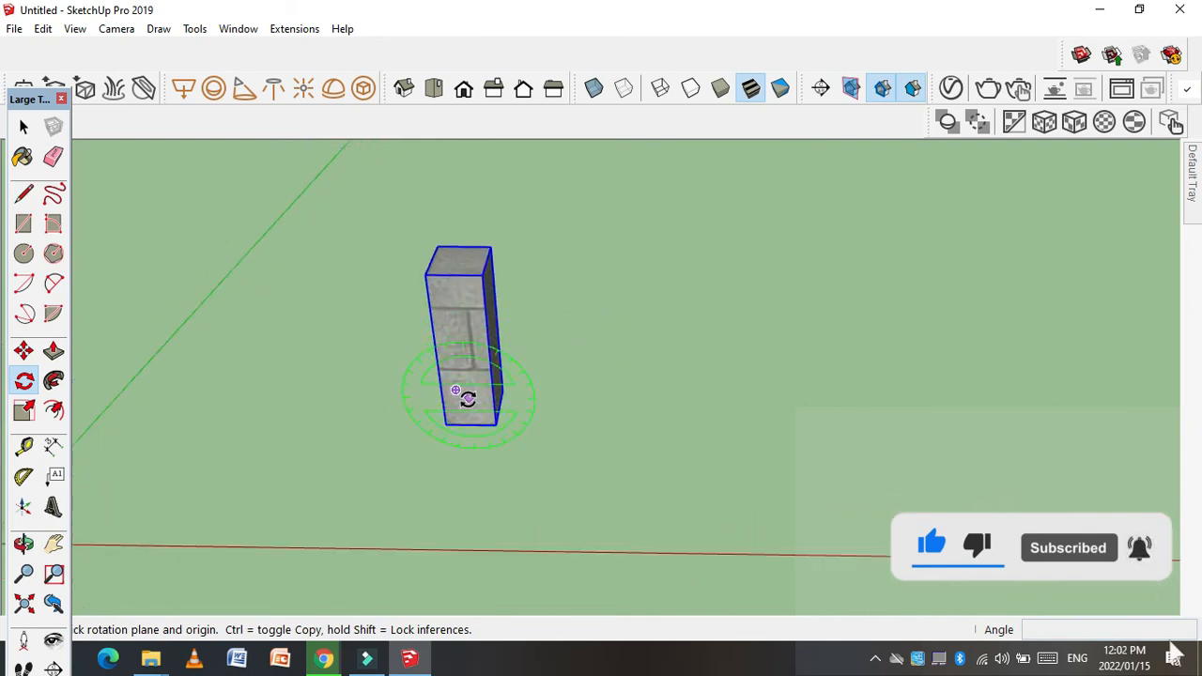
left_click(467, 399)
left_click(462, 348)
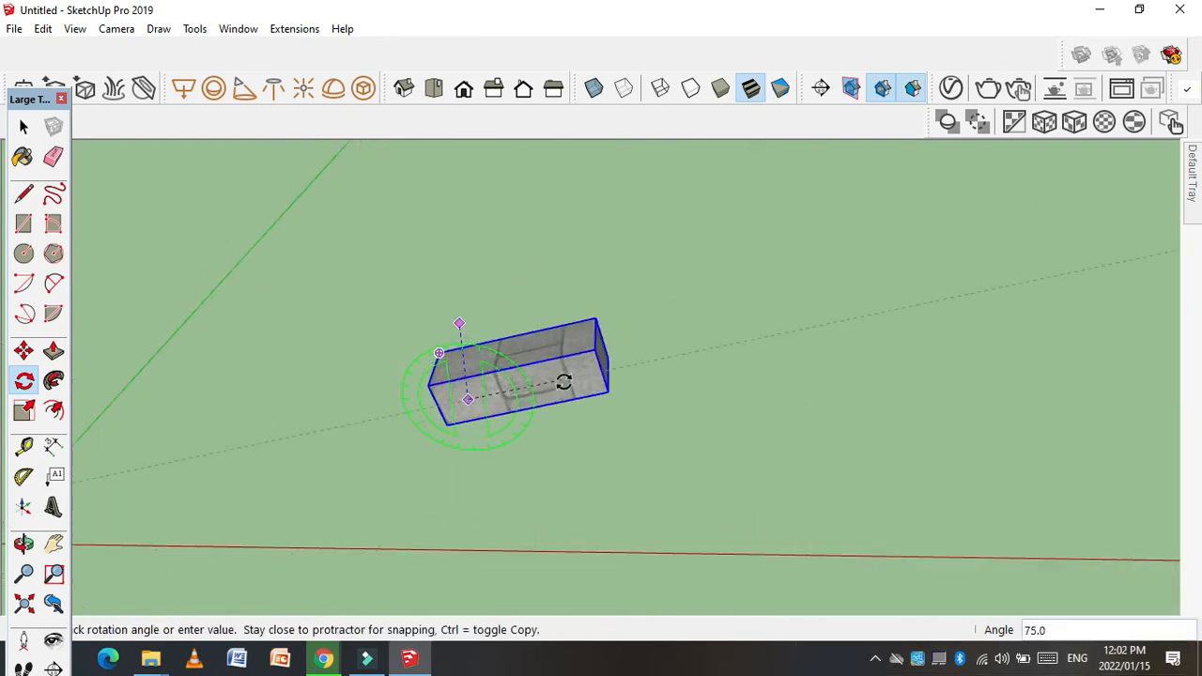
key("Escape")
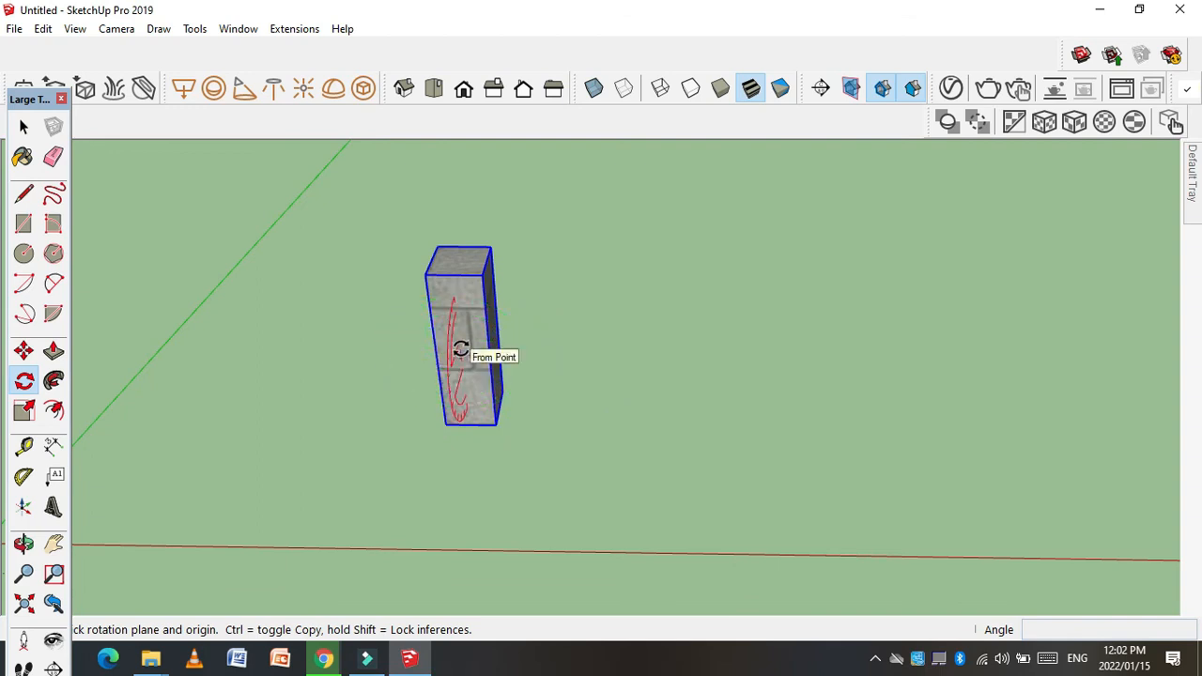
- Rotate the upright block 90° clockwise about the green axis, around a point near the bottom of its front face, to lay it down
scroll(508, 482, "down", 2)
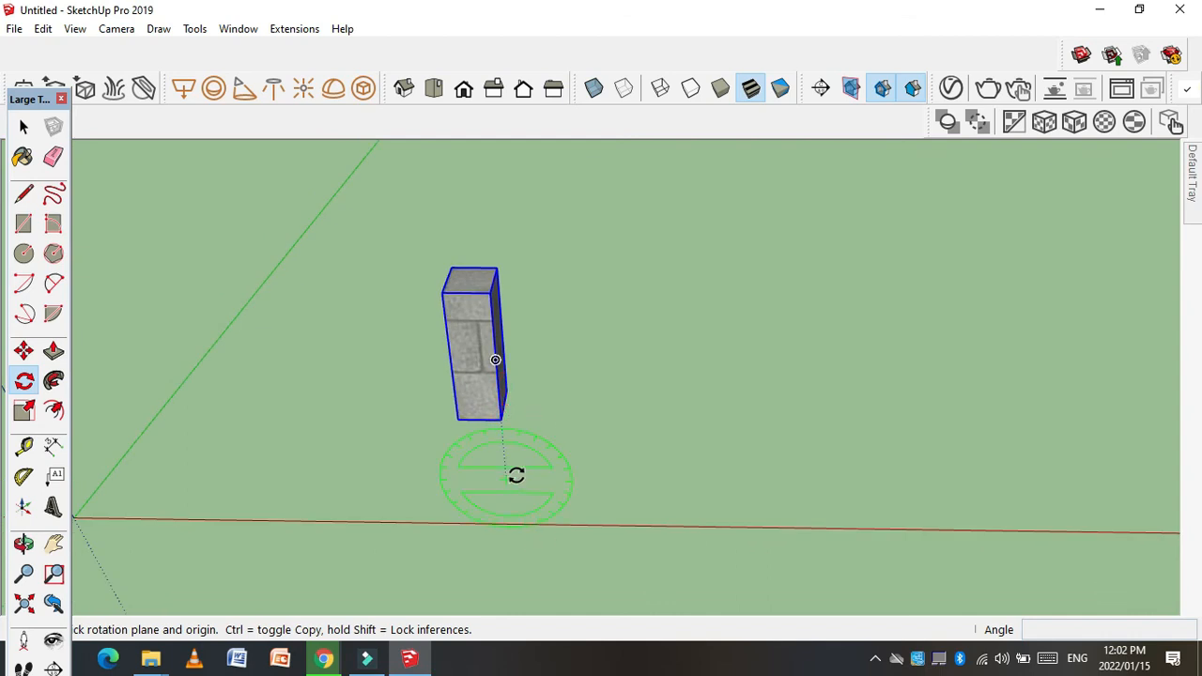
scroll(480, 381, "up", 2)
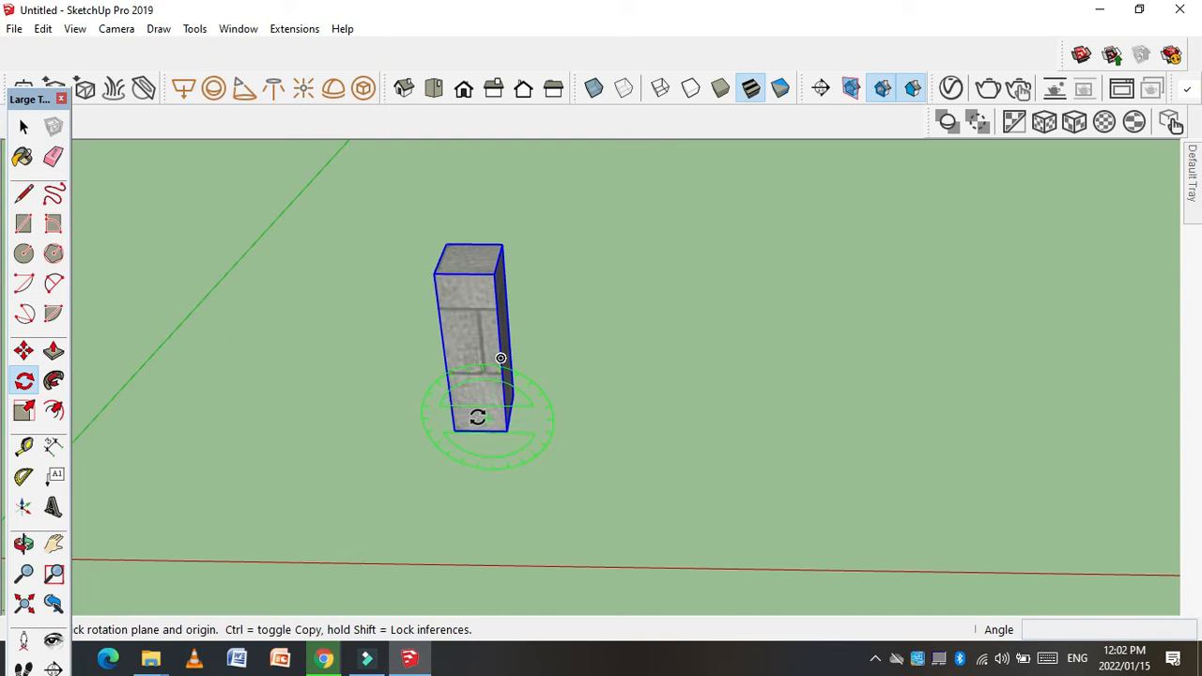
left_click(484, 419)
left_click(501, 358)
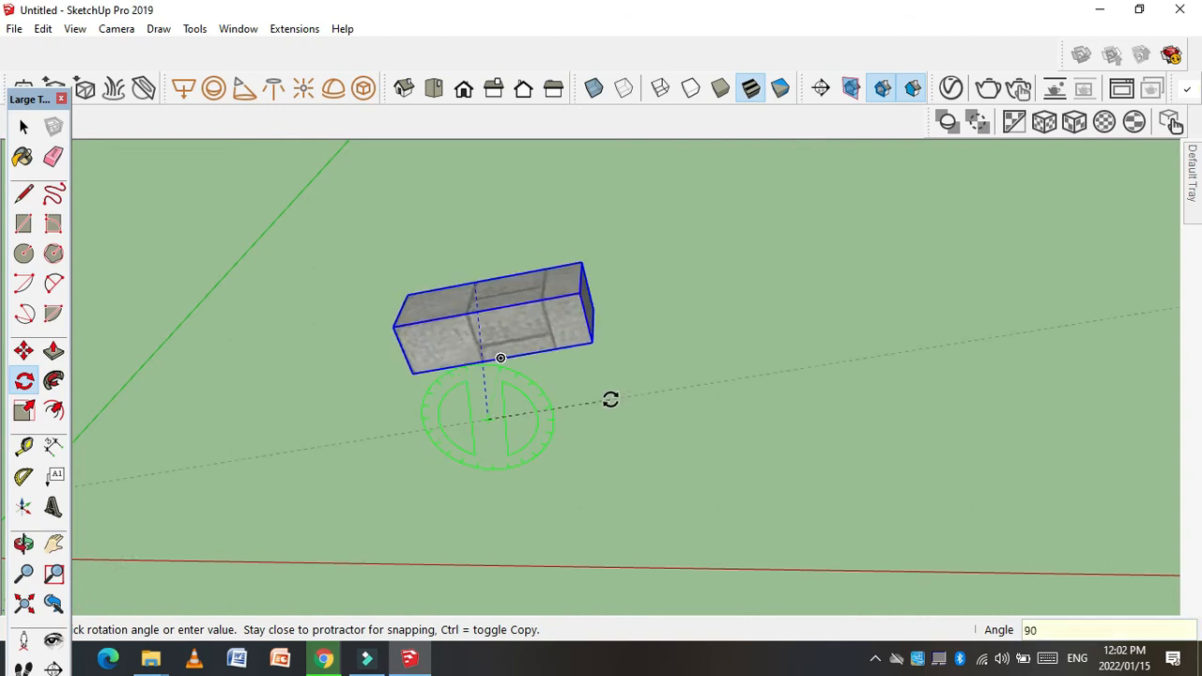
left_click(610, 400)
- Rotate the lying block 90° about the red axis, around a point on its top face
middle_click_drag(604, 403, 442, 341)
scroll(474, 347, "up", 5)
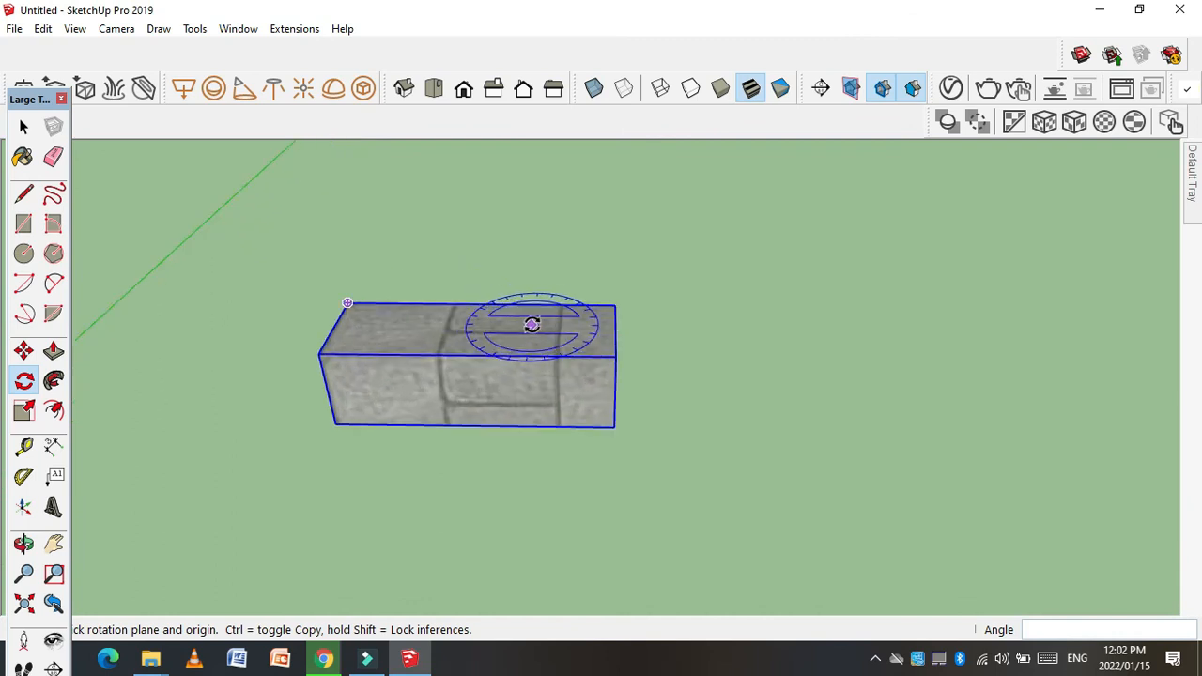
scroll(531, 324, "up", 1)
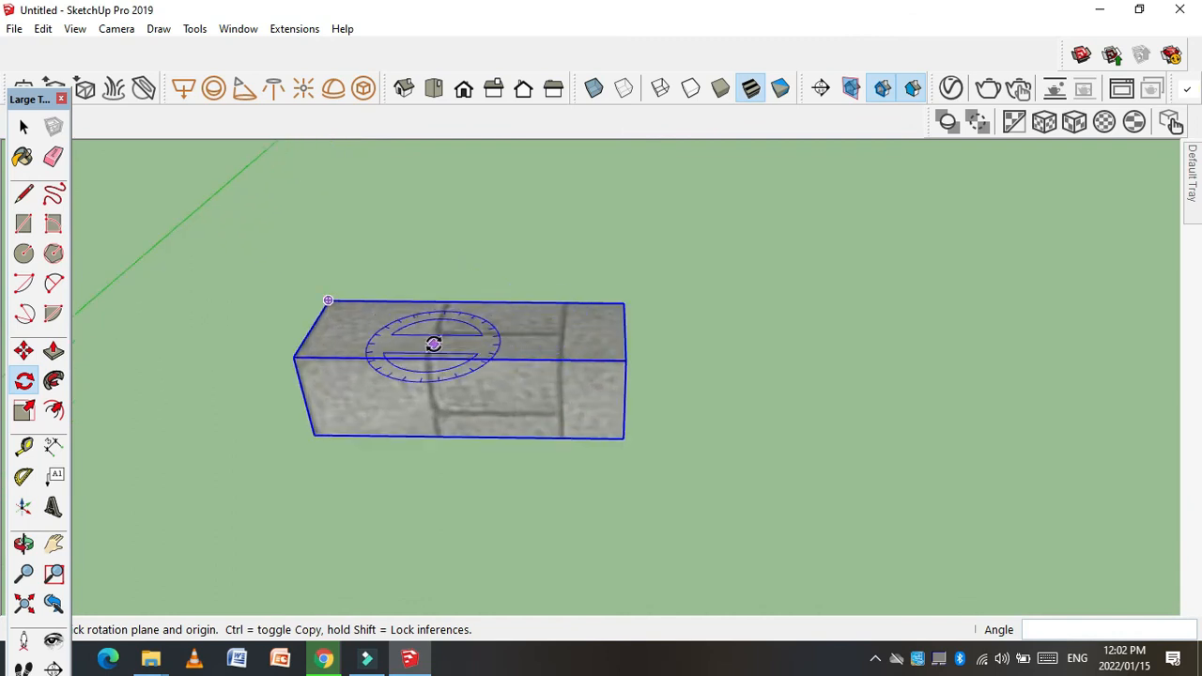
scroll(460, 341, "down", 5)
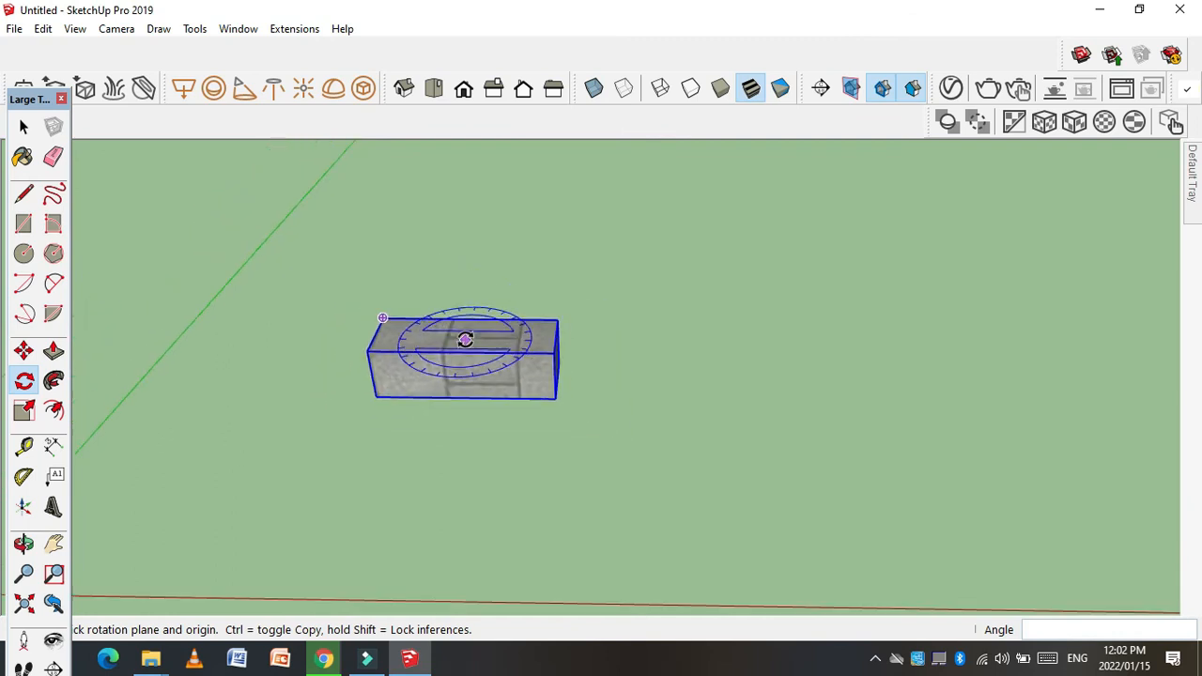
scroll(467, 342, "up", 1)
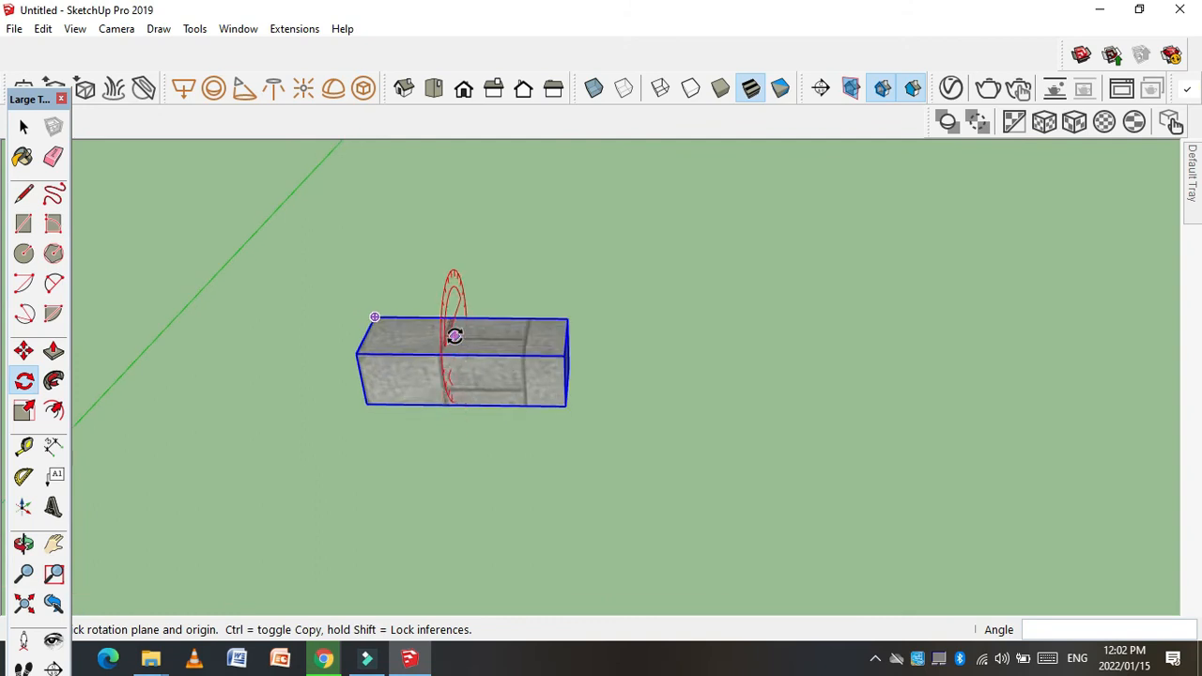
left_click(455, 337)
left_click(459, 318)
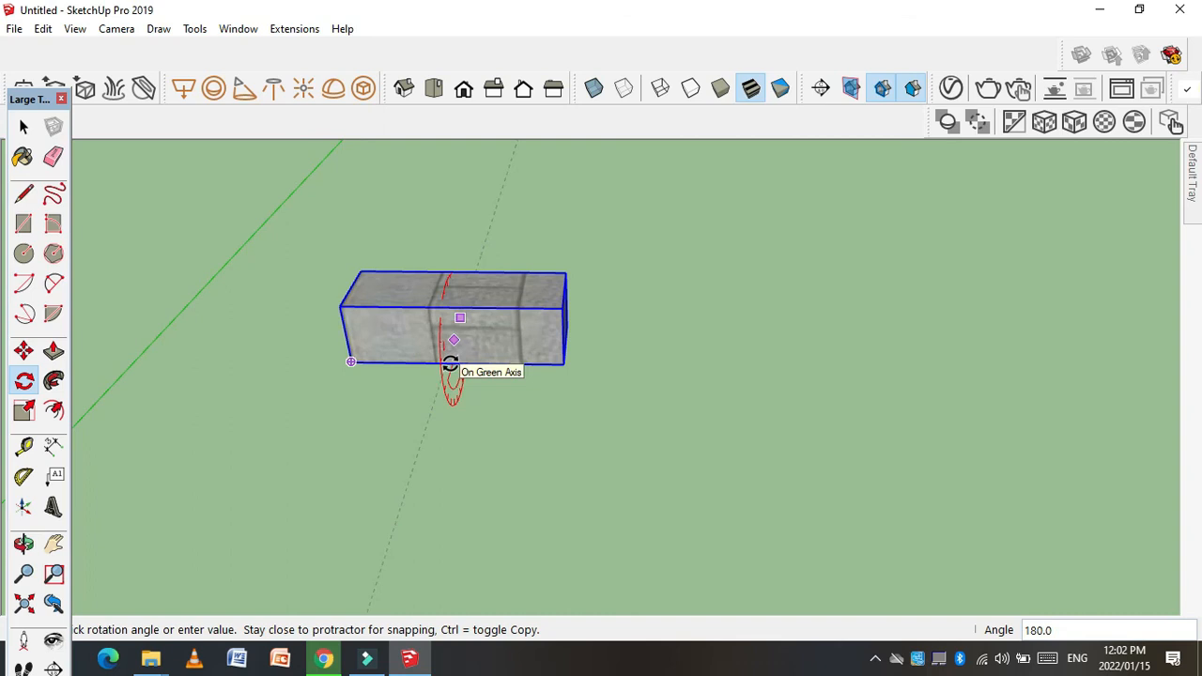
left_click(314, 461)
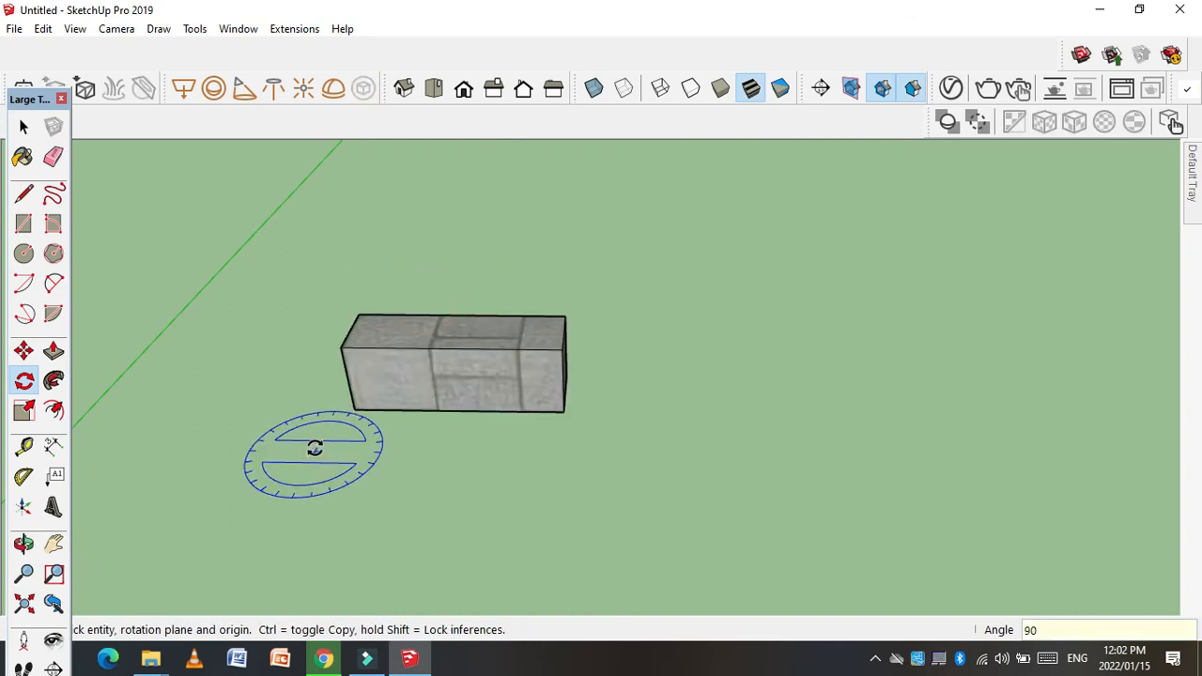
- Leave the Rotate tool and select the lying block with the Select tool
scroll(368, 302, "down", 4)
scroll(431, 359, "up", 3)
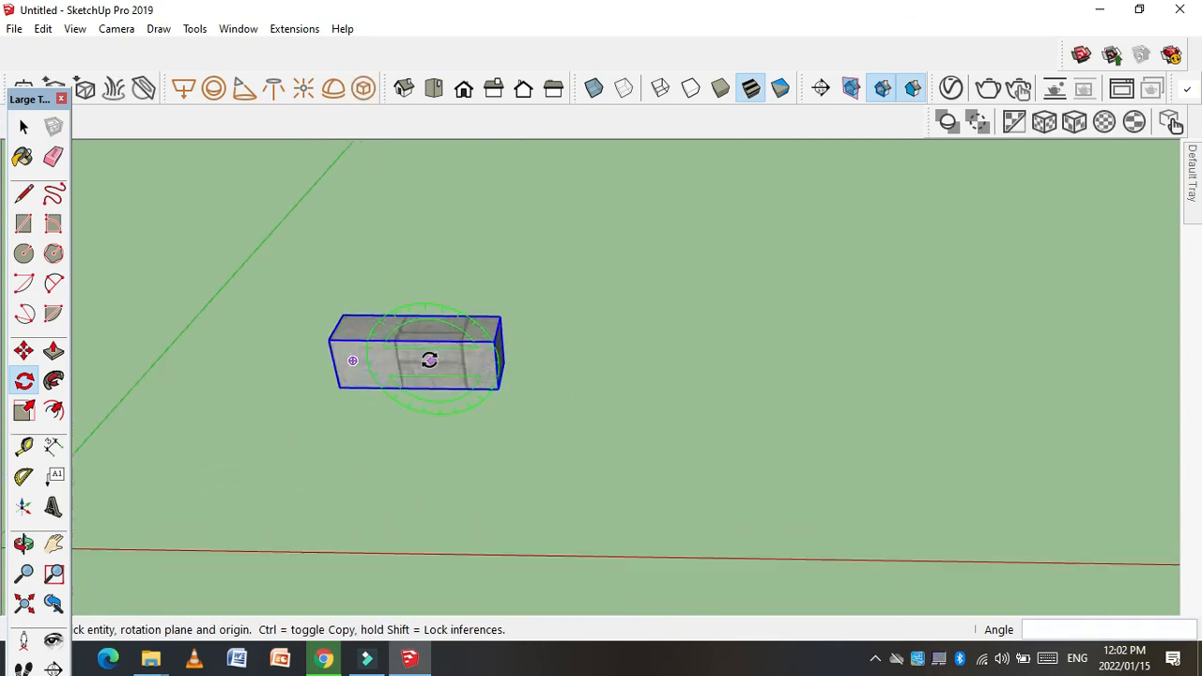
left_click_drag(12, 112, 18, 120)
left_click(31, 134)
scroll(354, 349, "down", 6)
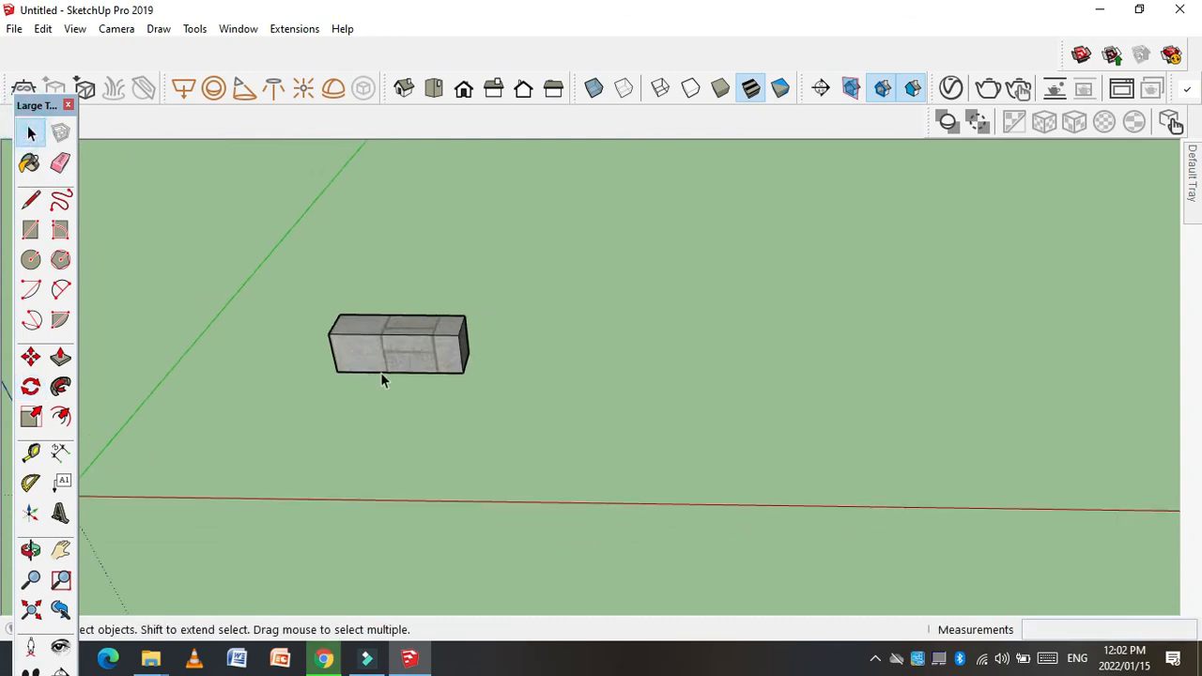
left_click(467, 402)
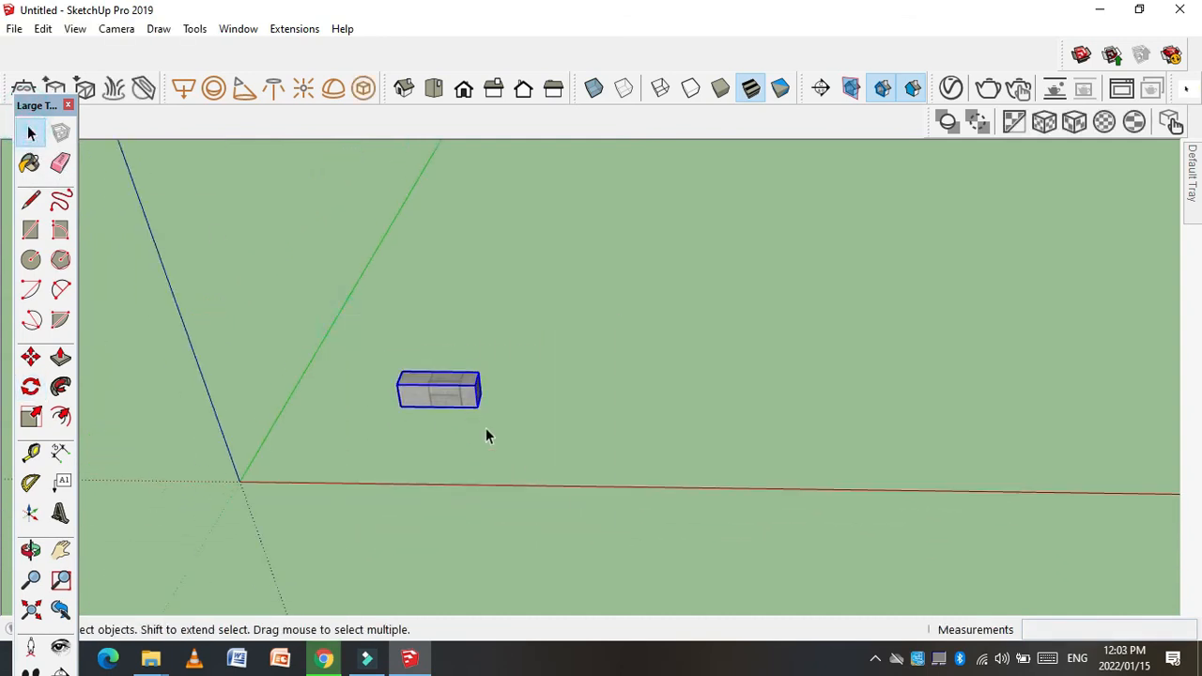
scroll(430, 394, "up", 1)
scroll(434, 395, "up", 3)
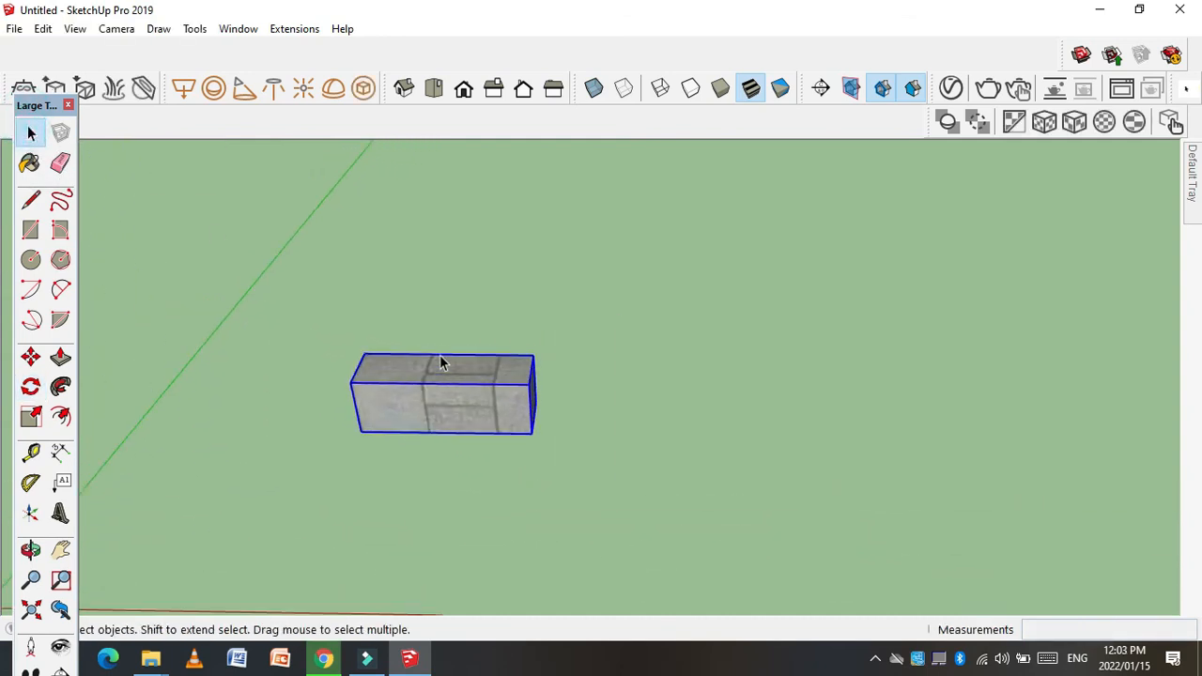
scroll(443, 363, "up", 4)
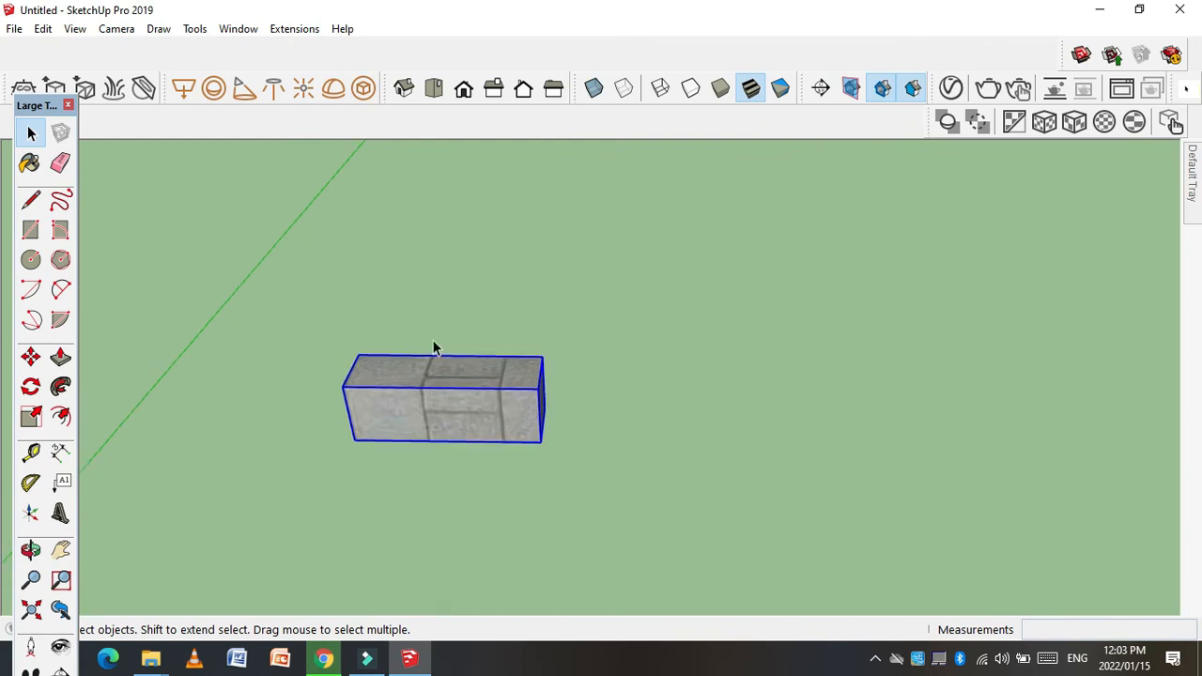
scroll(453, 414, "down", 3)
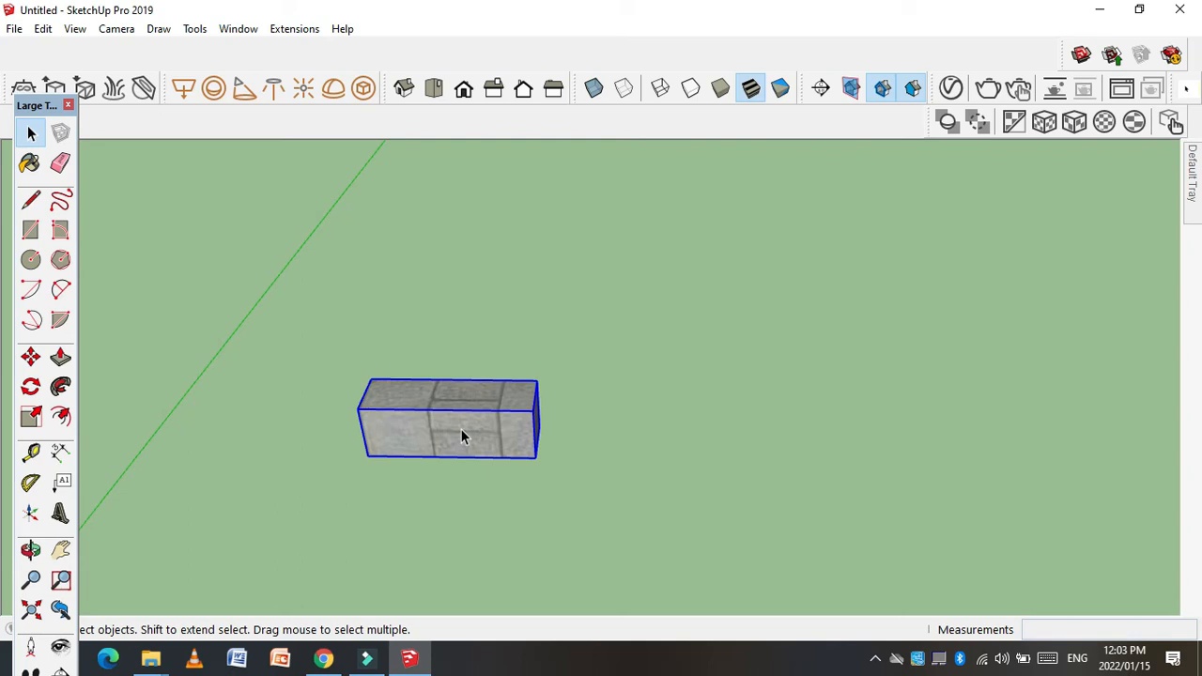
scroll(429, 406, "down", 4)
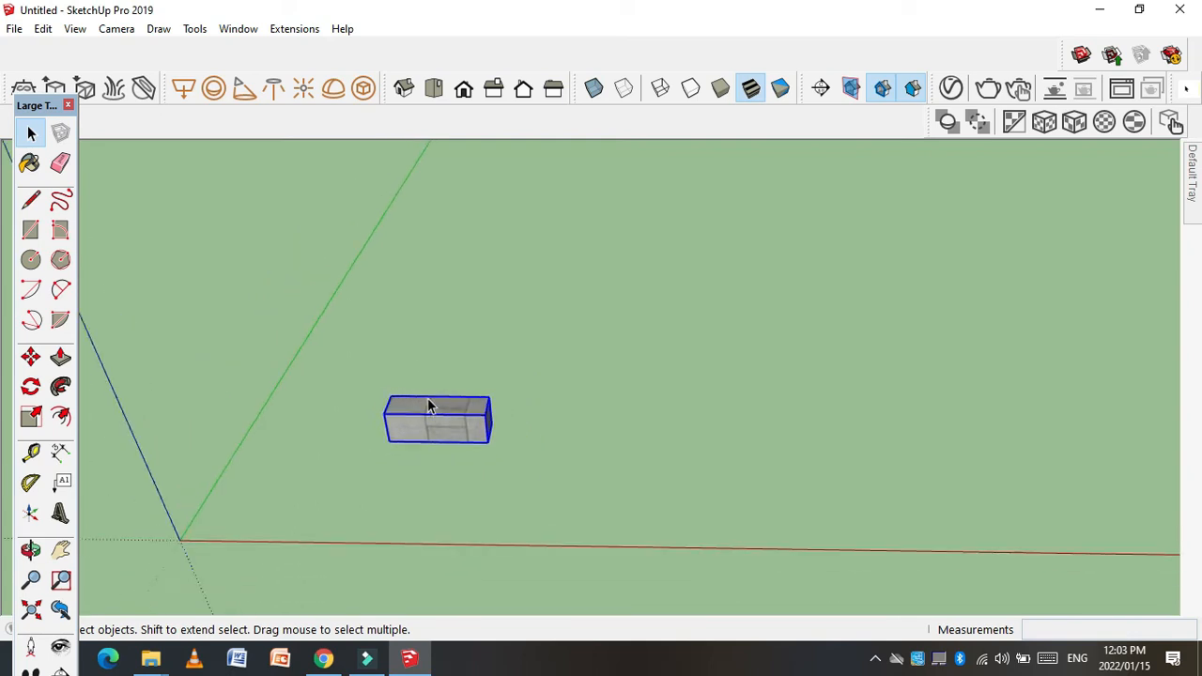
scroll(430, 406, "up", 4)
scroll(470, 400, "down", 3)
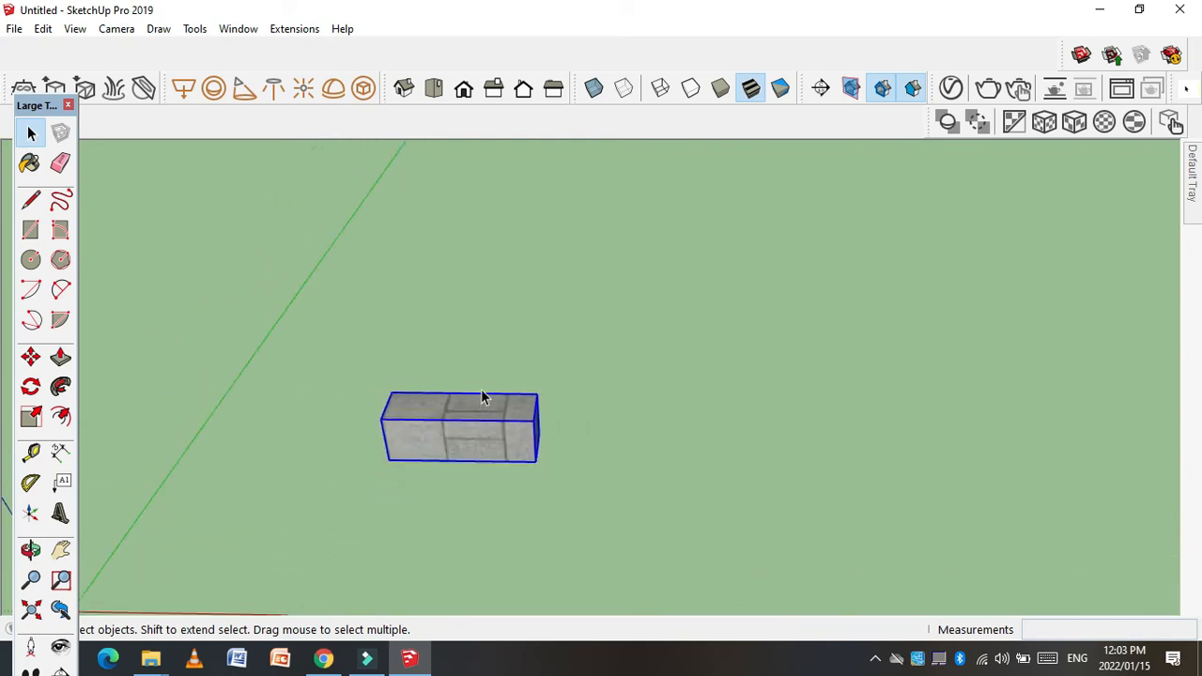
scroll(481, 395, "down", 3)
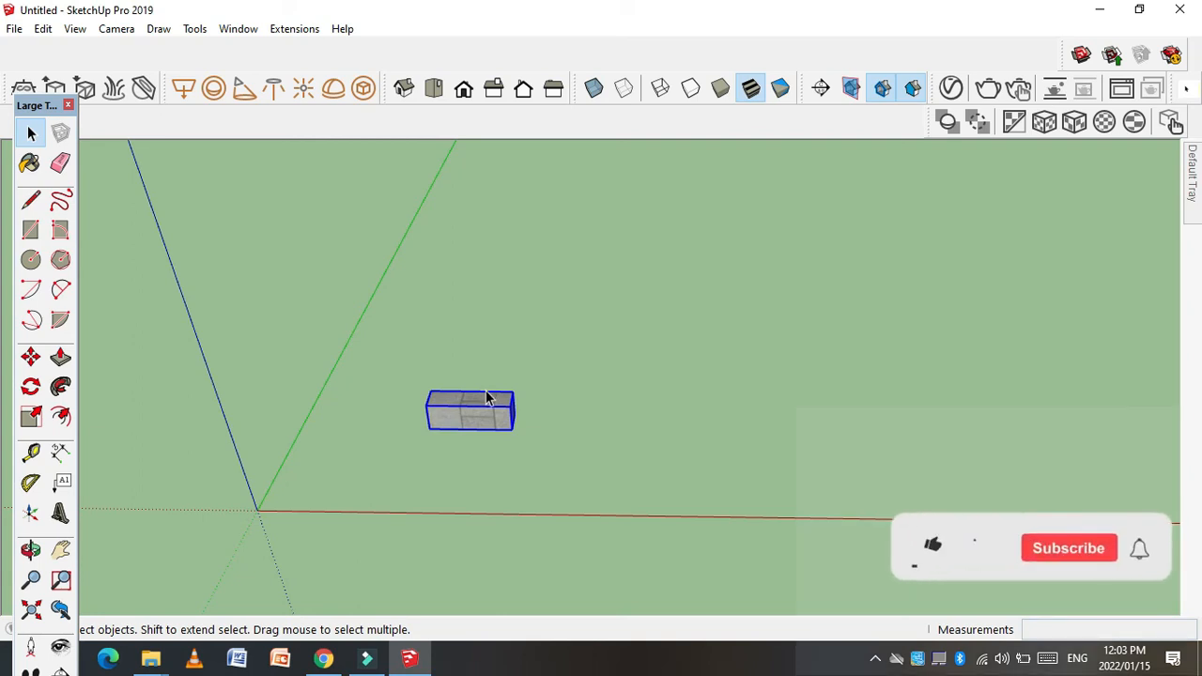
scroll(436, 429, "up", 2)
scroll(436, 430, "up", 2)
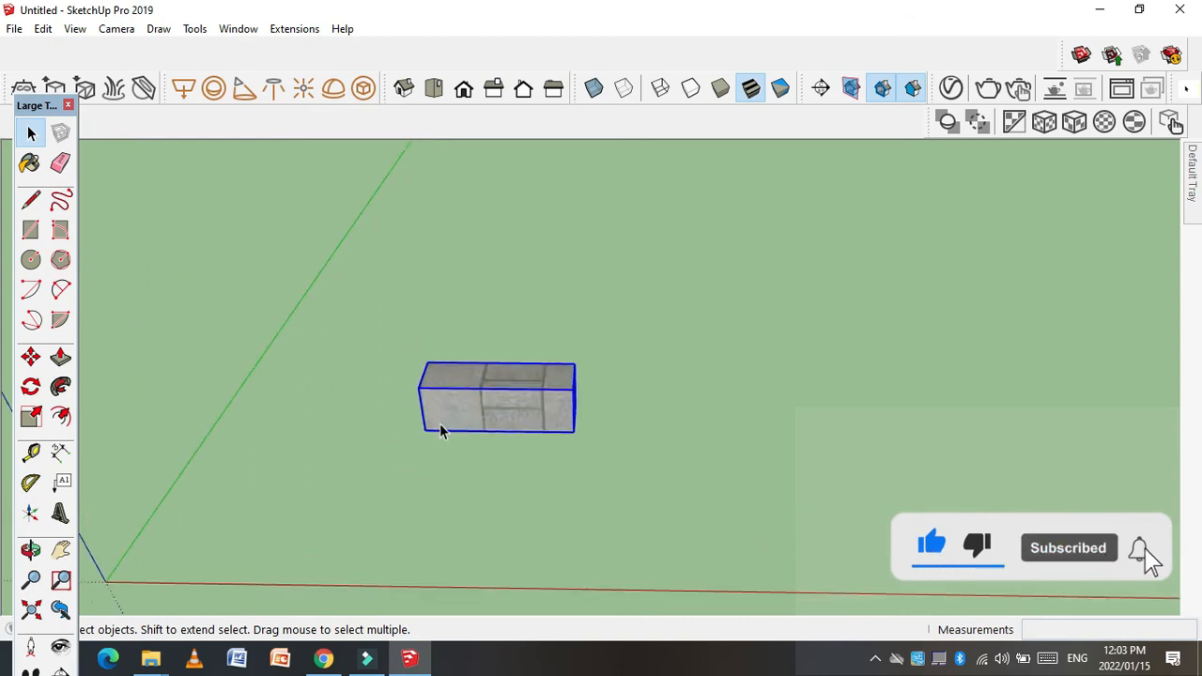
left_click(876, 658)
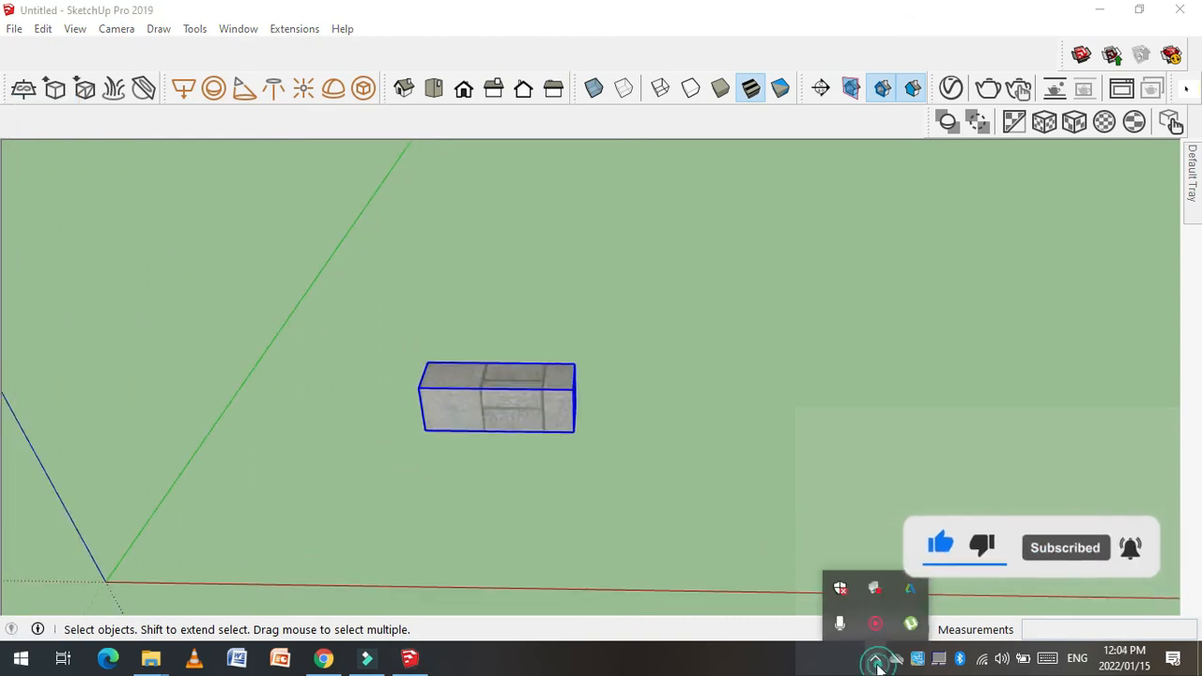
right_click(874, 623)
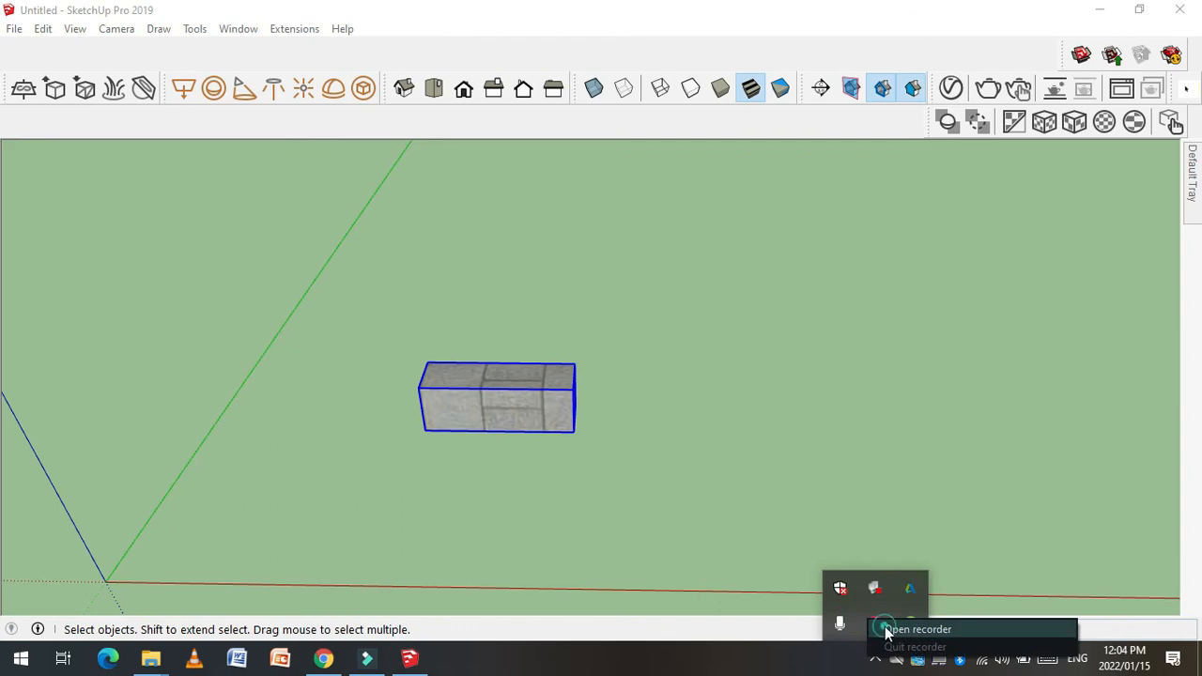